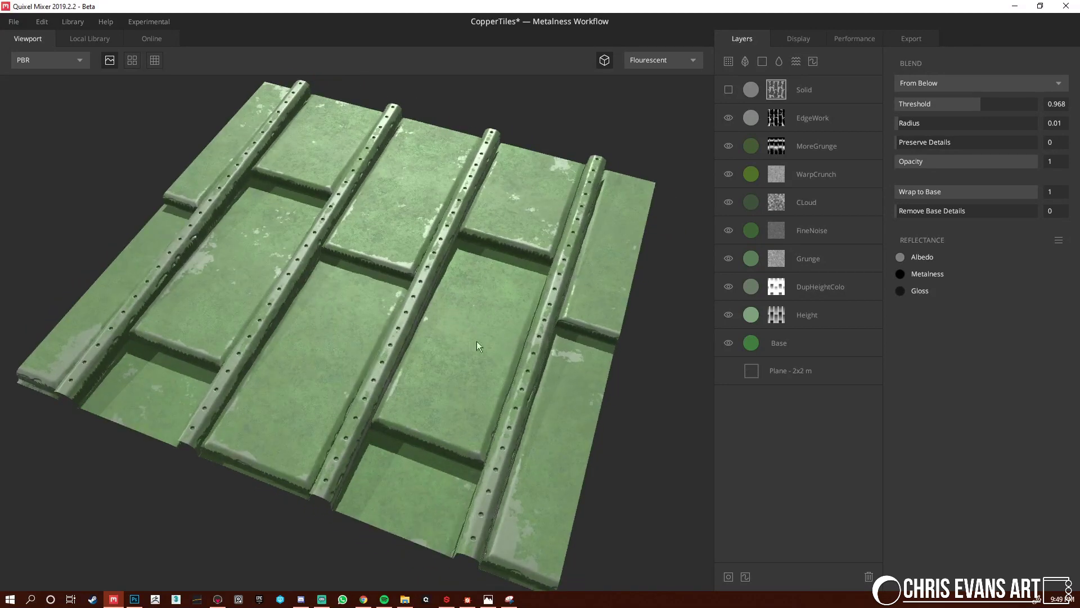
Open the Solid layer's mask and review its stack of components and modifiers
{"action": "left_click_drag", "start_coordinate": [482, 282], "coordinate": [484, 302]}
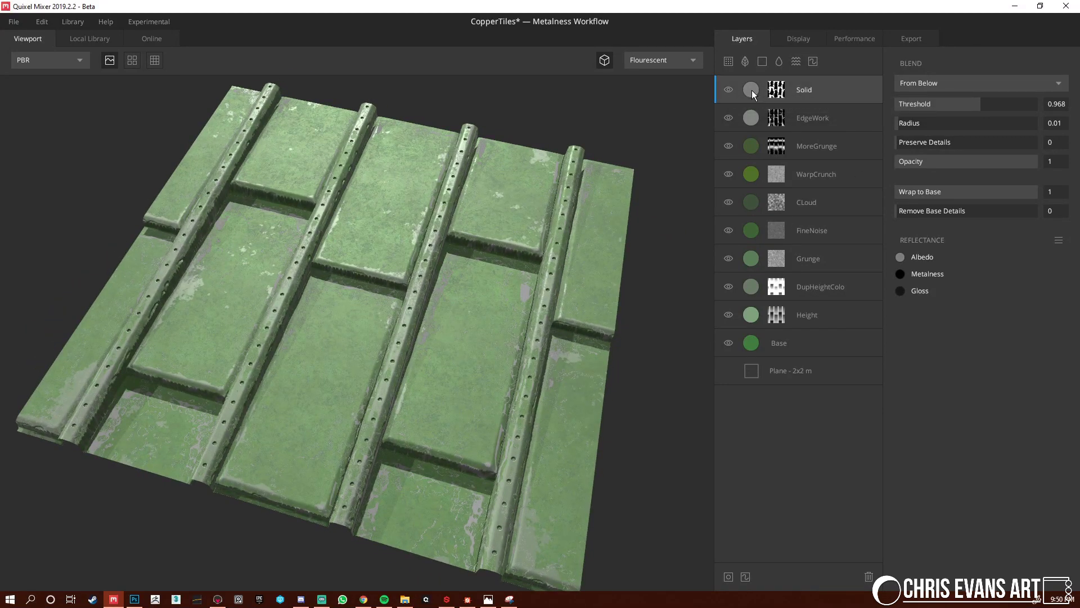
{"action": "left_click", "coordinate": [777, 90]}
{"action": "scroll", "coordinate": [967, 379], "scroll_direction": "down", "scroll_amount": 5}
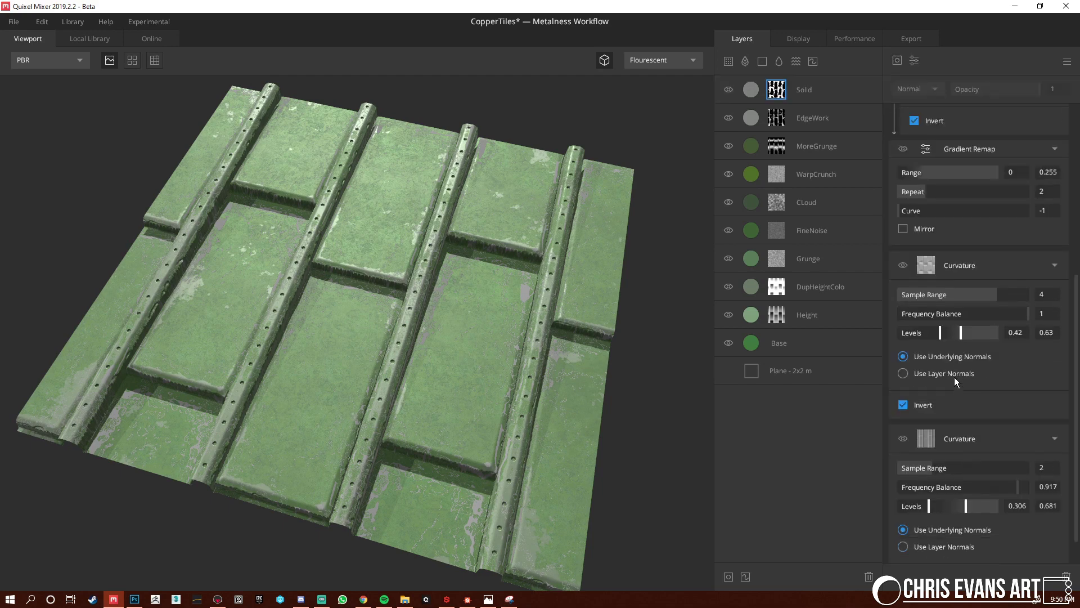
{"action": "scroll", "coordinate": [923, 293], "scroll_direction": "up", "scroll_amount": 4}
{"action": "scroll", "coordinate": [904, 169], "scroll_direction": "up", "scroll_amount": 1}
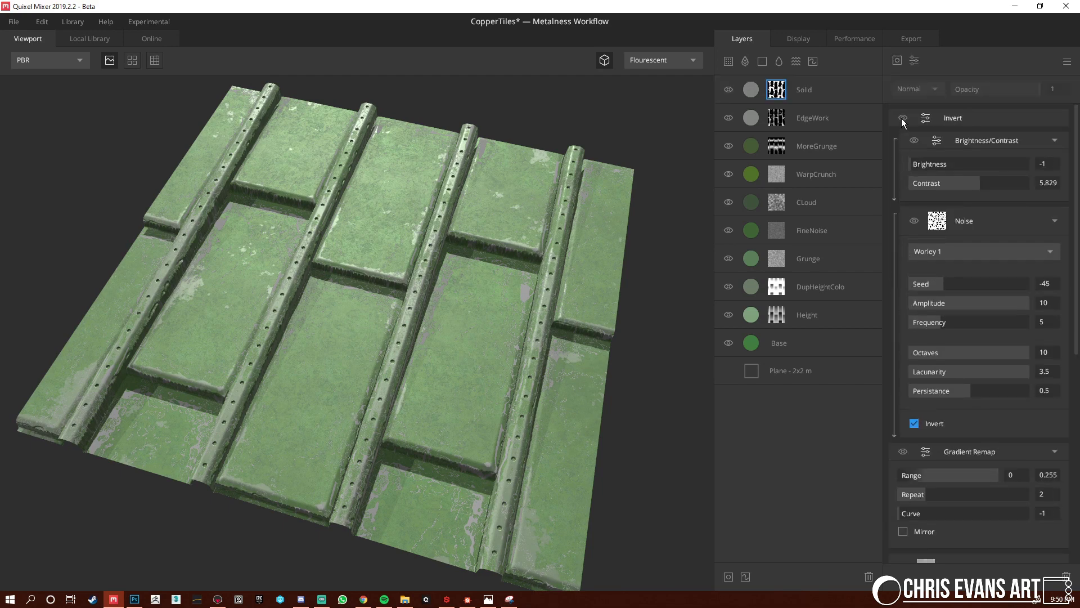
Turn off the mask's Invert, Brightness/Contrast, Noise and Gradient Remap entries and display the layer mask alone
{"action": "left_click", "coordinate": [902, 118]}
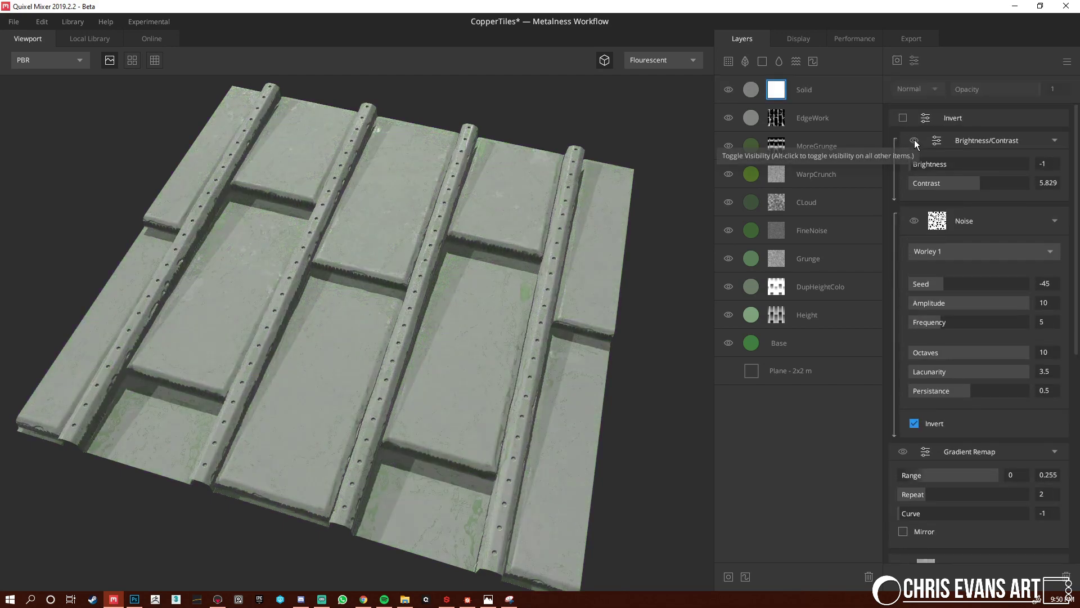
{"action": "left_click", "coordinate": [903, 452]}
{"action": "scroll", "coordinate": [901, 454], "scroll_direction": "down", "scroll_amount": 8}
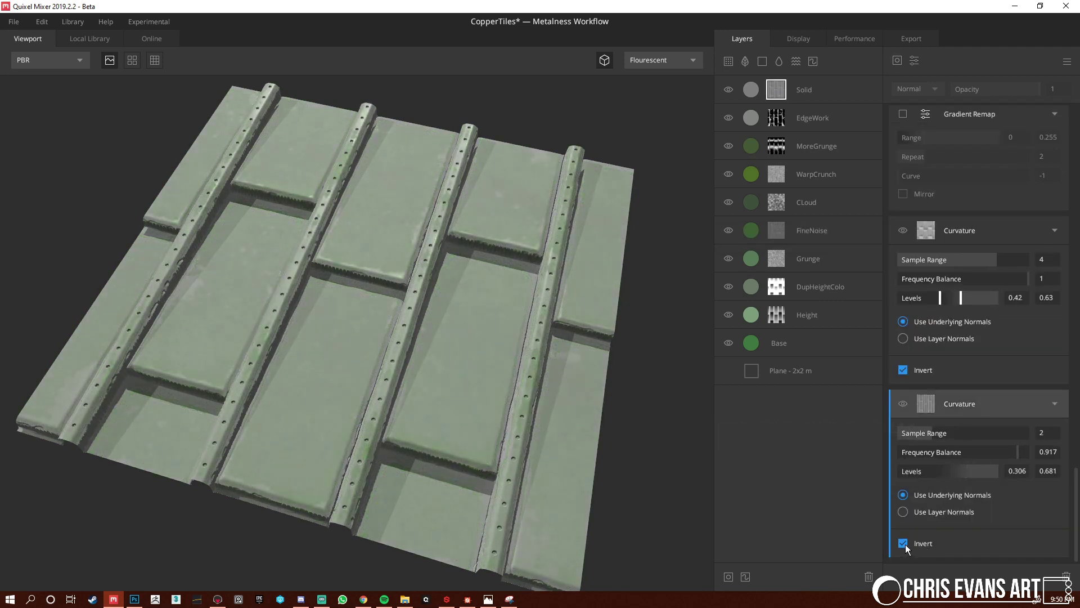
{"action": "key", "text": "m"}
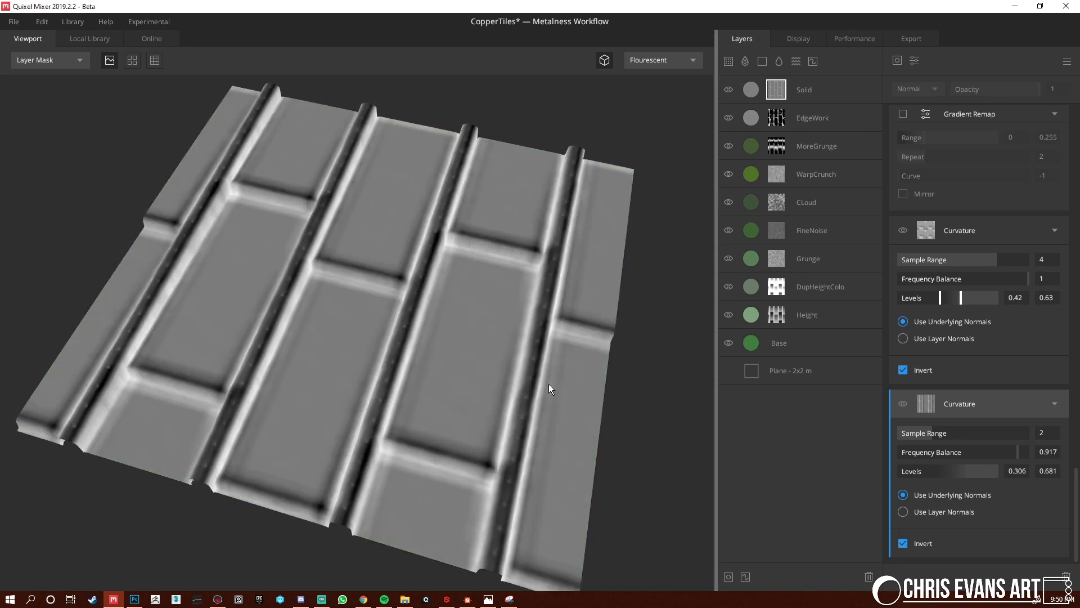
{"action": "scroll", "coordinate": [381, 318], "scroll_direction": "up", "scroll_amount": 3}
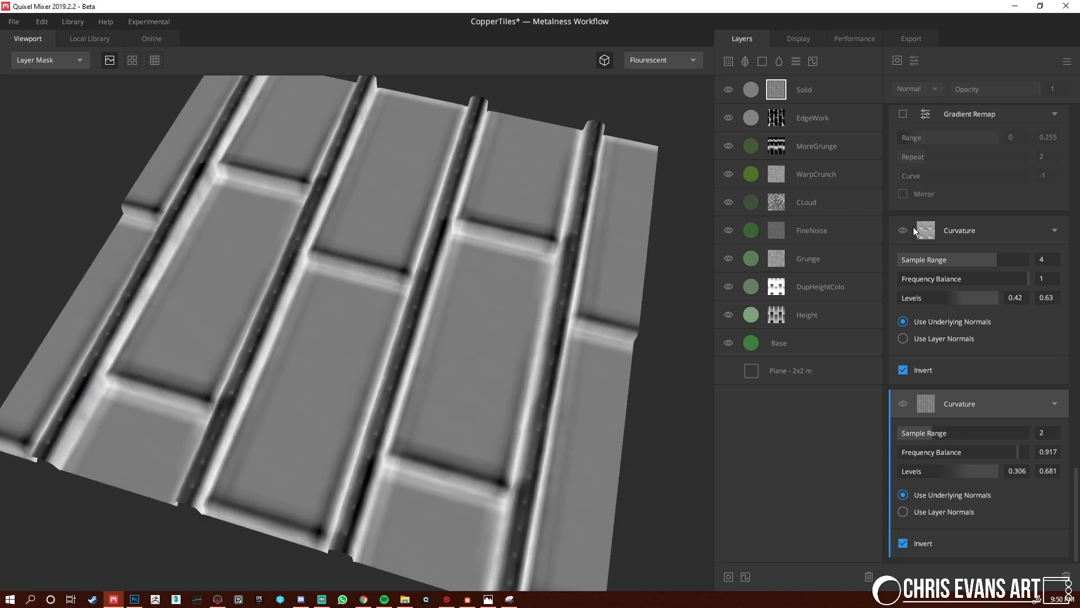
Try deleting each of the mask's two Curvature components in turn, undoing each deletion to compare their effect
{"action": "left_click", "coordinate": [1005, 230]}
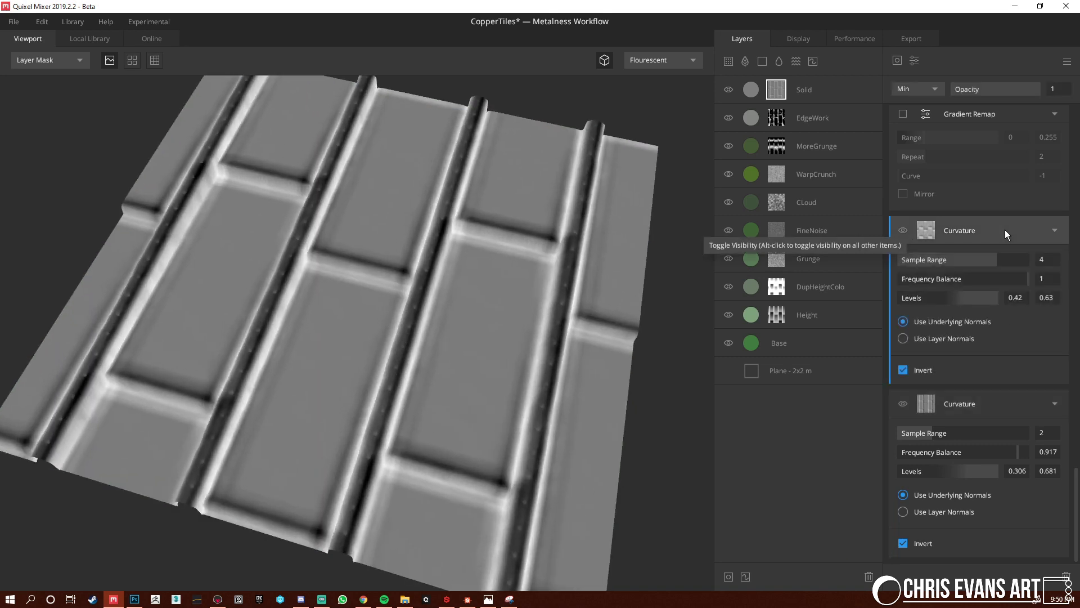
{"action": "key", "text": "Delete"}
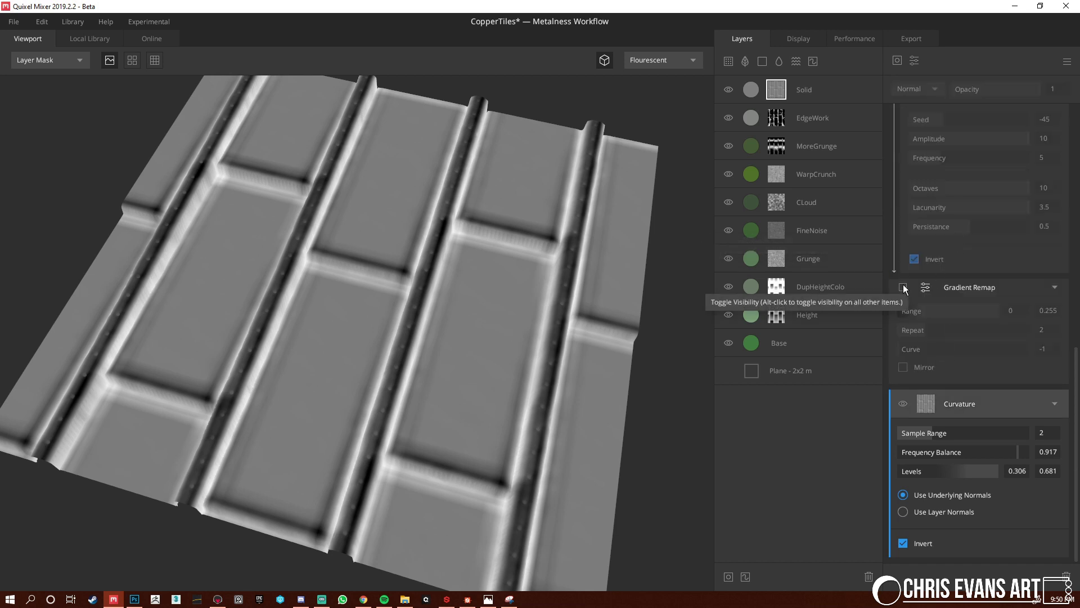
{"action": "key", "text": "ctrl+z"}
{"action": "scroll", "coordinate": [970, 471], "scroll_direction": "down", "scroll_amount": 2}
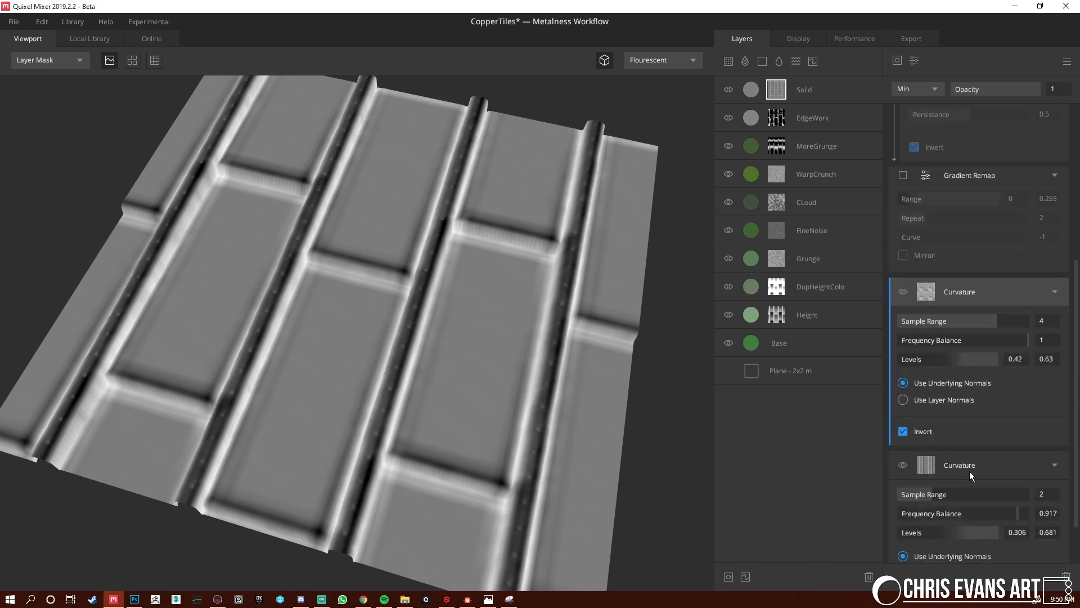
{"action": "key", "text": "Delete"}
{"action": "scroll", "coordinate": [967, 468], "scroll_direction": "up", "scroll_amount": 2}
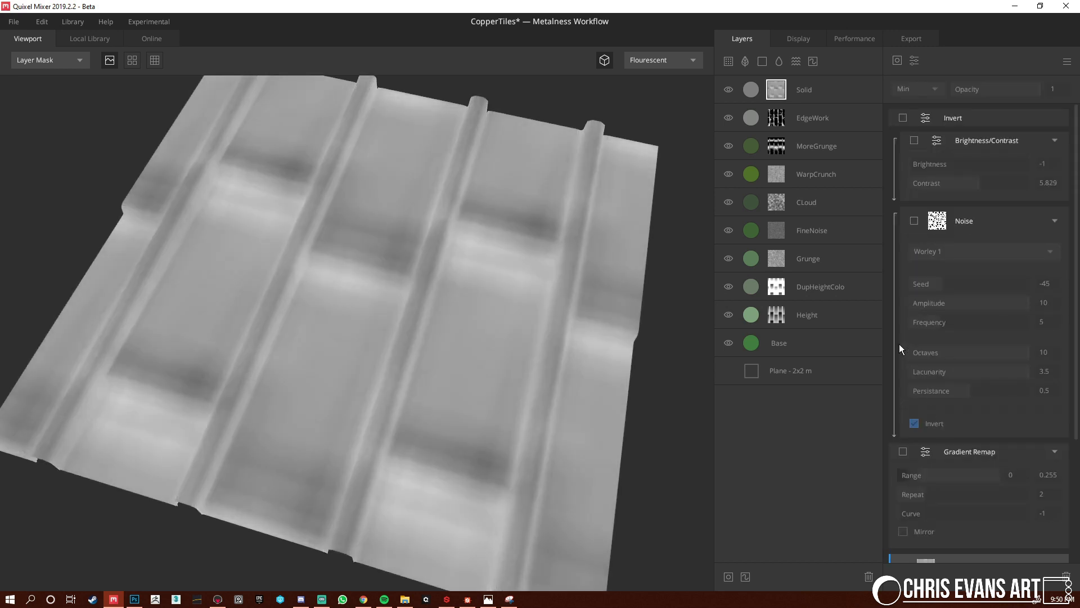
{"action": "scroll", "coordinate": [936, 384], "scroll_direction": "down", "scroll_amount": 3}
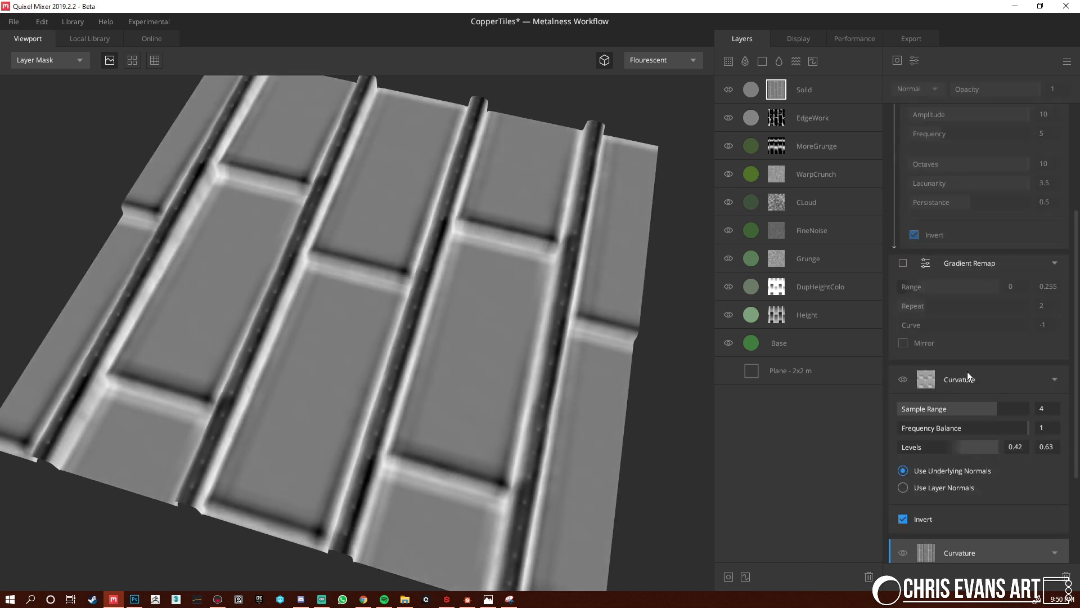
Delete the Curvature component with sample range 4 and turn the Gradient Remap back on
{"action": "key", "text": "Delete"}
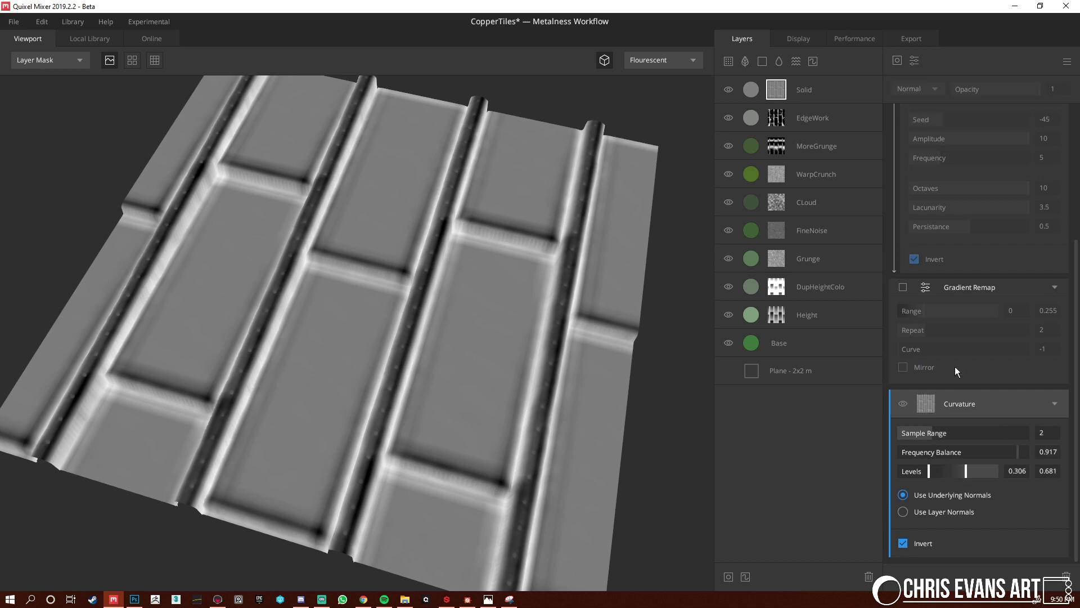
{"action": "left_click", "coordinate": [904, 287]}
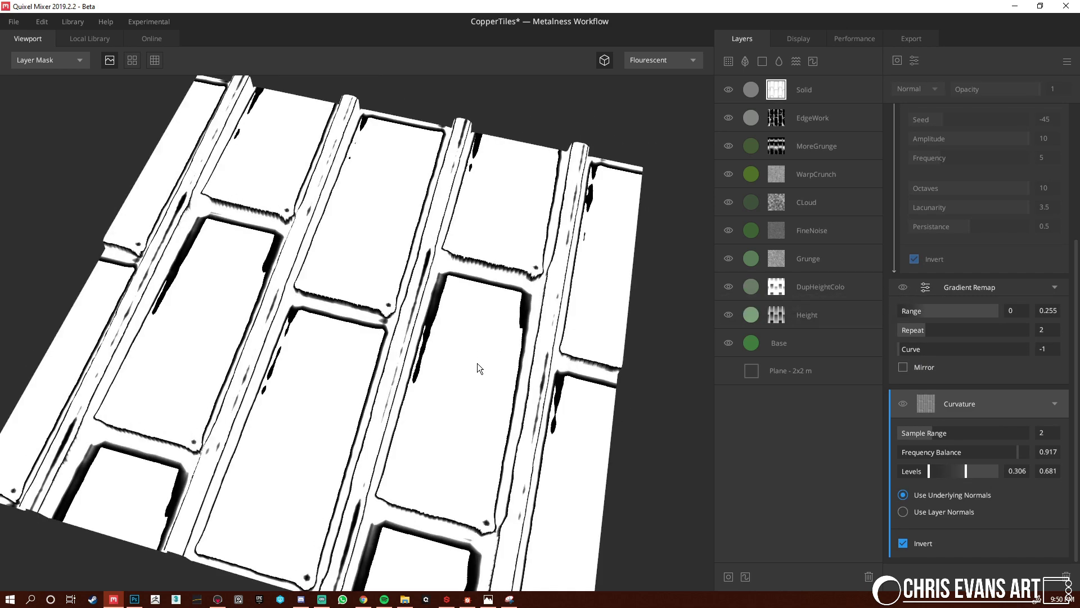
Return to the PBR view and turn the mask's Noise, Brightness/Contrast and Invert back on
{"action": "key", "text": "m"}
{"action": "left_click_drag", "start_coordinate": [481, 360], "coordinate": [414, 332], "text": "alt"}
{"action": "scroll", "coordinate": [413, 332], "scroll_direction": "up", "scroll_amount": 1}
{"action": "scroll", "coordinate": [967, 317], "scroll_direction": "up", "scroll_amount": 3}
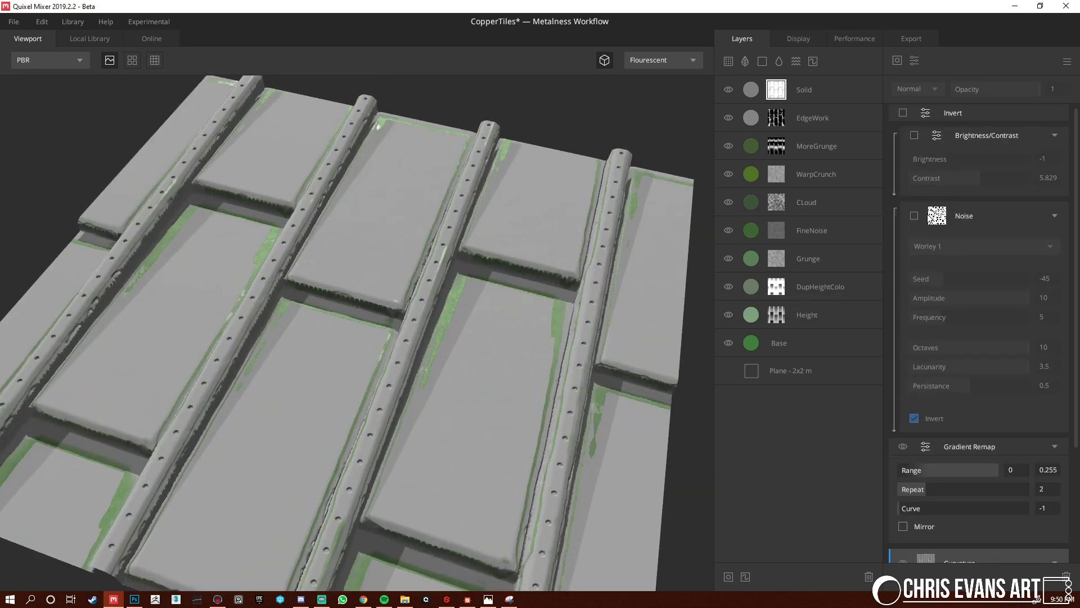
{"action": "left_click", "coordinate": [915, 216]}
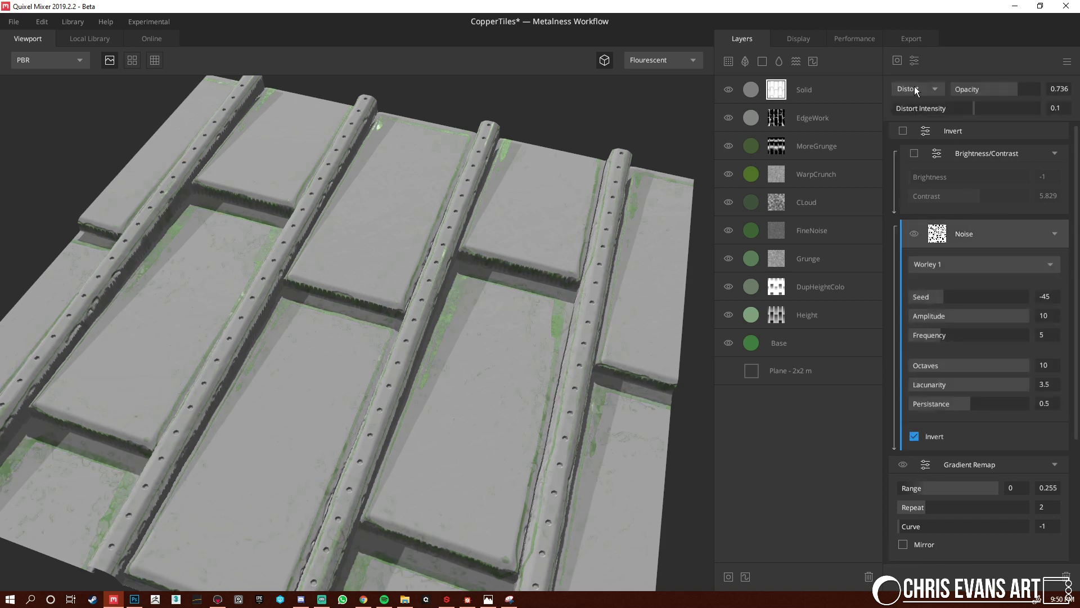
{"action": "left_click", "coordinate": [915, 155]}
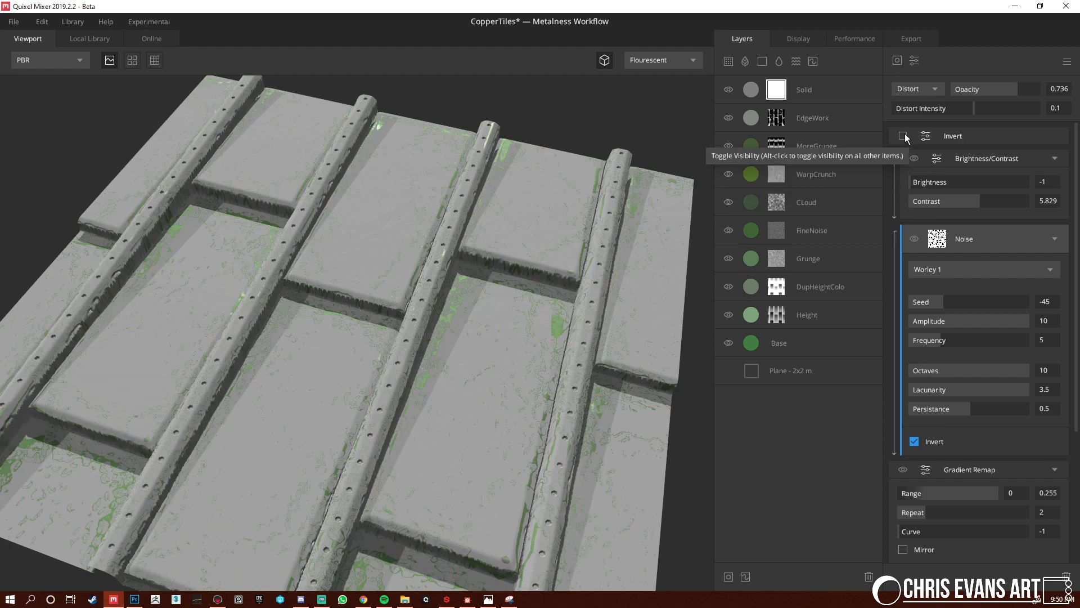
{"action": "left_click", "coordinate": [903, 135]}
Set the distort intensity of the mask's Noise component to 0.008 and check the tile edges
{"action": "left_click_drag", "start_coordinate": [447, 404], "coordinate": [428, 415]}
{"action": "right_click_drag", "start_coordinate": [429, 415], "coordinate": [793, 558]}
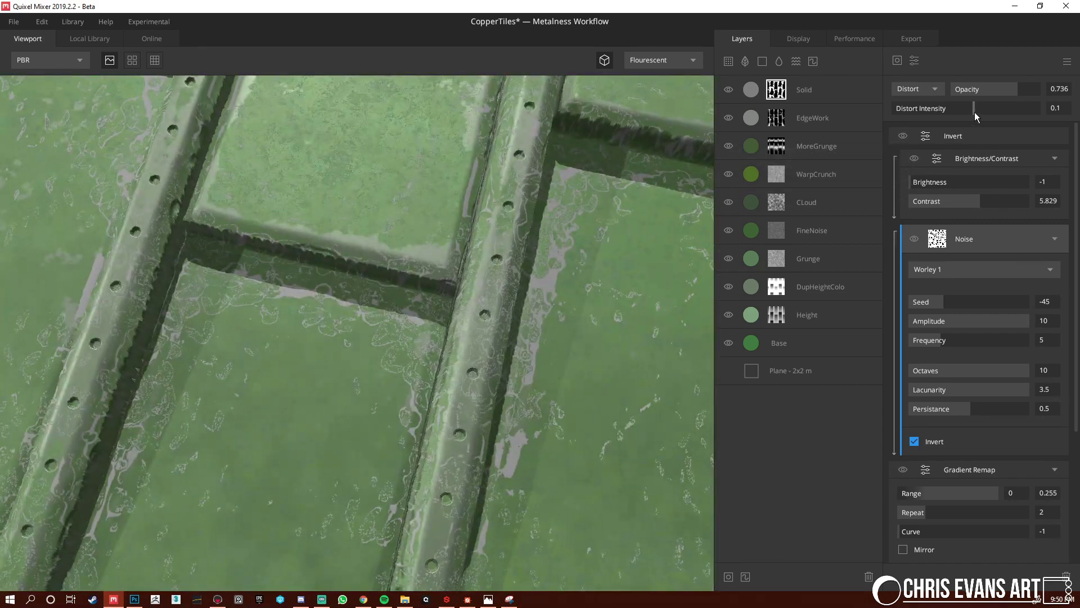
{"action": "left_click_drag", "start_coordinate": [975, 112], "coordinate": [968, 111]}
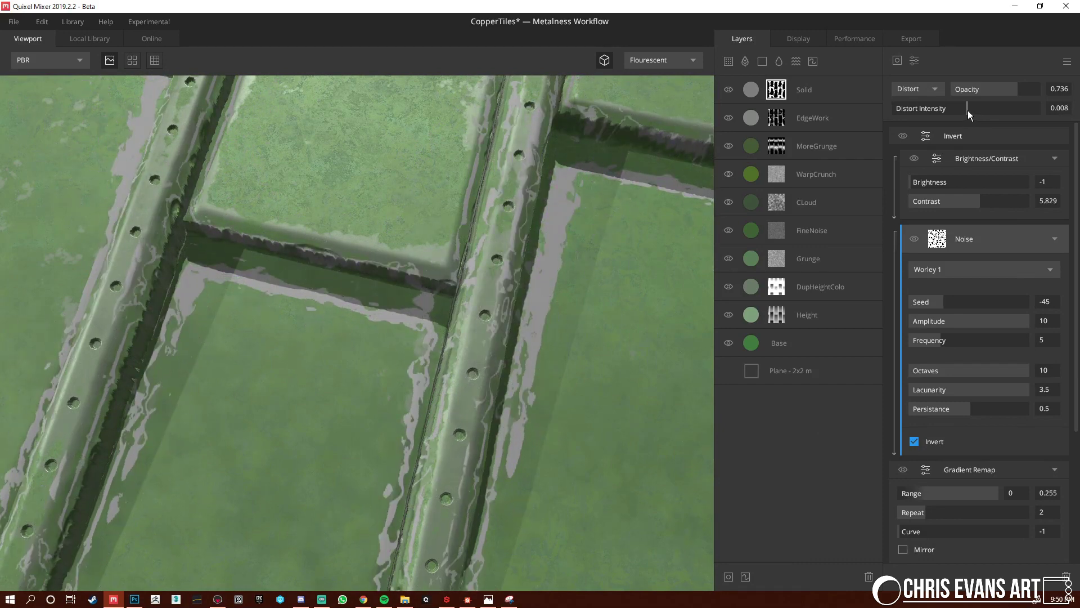
{"action": "right_click_drag", "start_coordinate": [551, 309], "coordinate": [218, 161]}
{"action": "left_click_drag", "start_coordinate": [219, 161], "coordinate": [544, 249]}
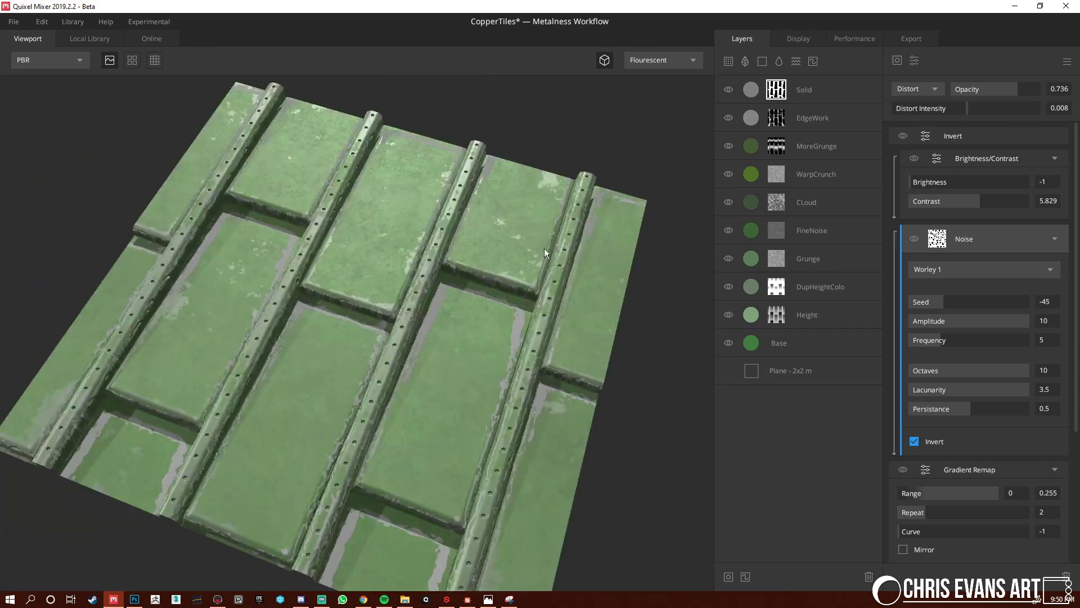
Change the Solid layer's albedo to a dark brownish grey and apply it
{"action": "left_click", "coordinate": [750, 89]}
{"action": "left_click", "coordinate": [900, 256]}
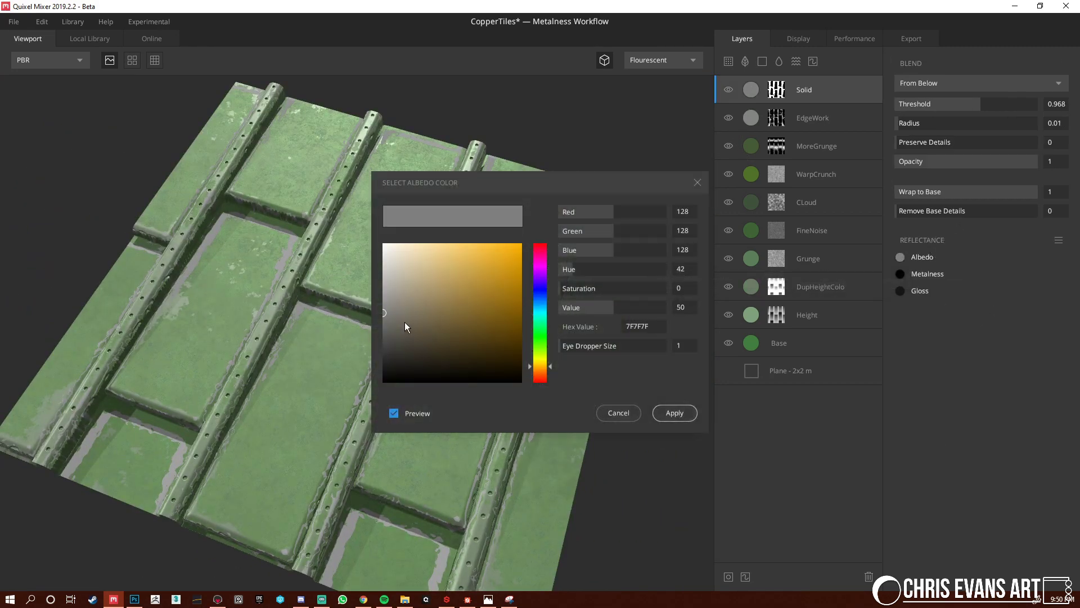
{"action": "mouse_move", "coordinate": [398, 320]}
{"action": "left_mouse_down"}
{"action": "mouse_move", "coordinate": [396, 309]}
{"action": "mouse_move", "coordinate": [404, 326]}
{"action": "left_mouse_up"}
{"action": "left_click", "coordinate": [679, 415]}
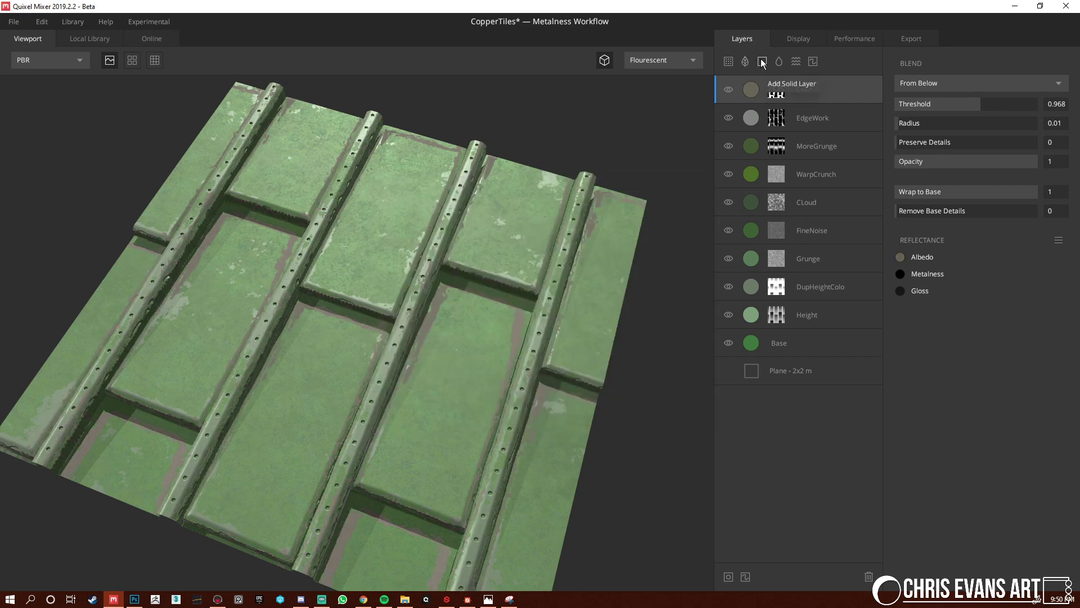
Add another Solid layer with a mask on top, and set its wrap to base to 1 and threshold to 1.007
{"action": "left_click", "coordinate": [762, 61]}
{"action": "left_click", "coordinate": [730, 575]}
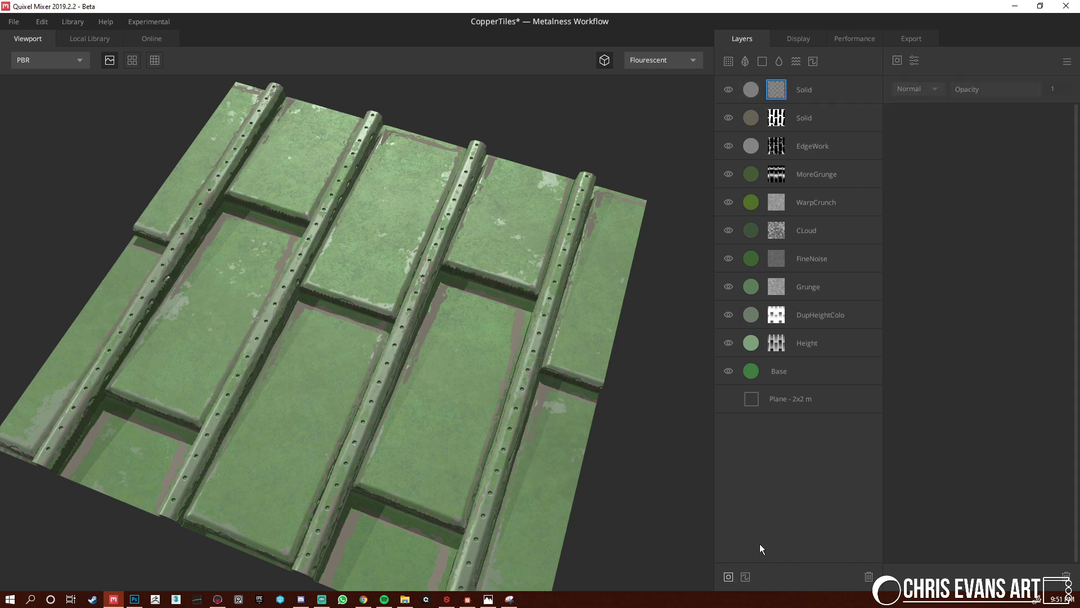
{"action": "left_click", "coordinate": [752, 91]}
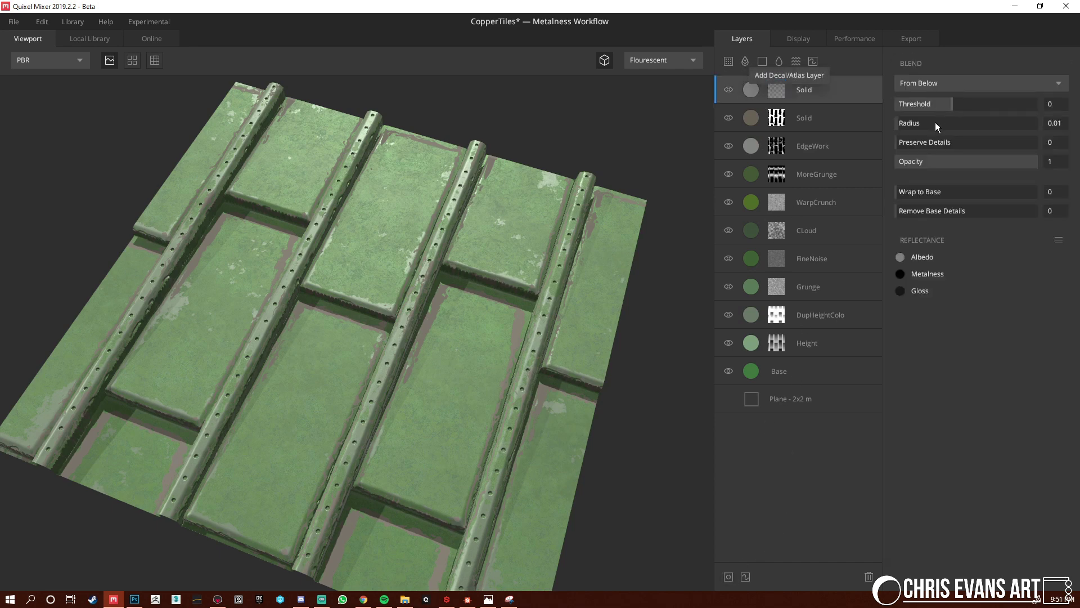
{"action": "left_click_drag", "start_coordinate": [976, 191], "coordinate": [1079, 200]}
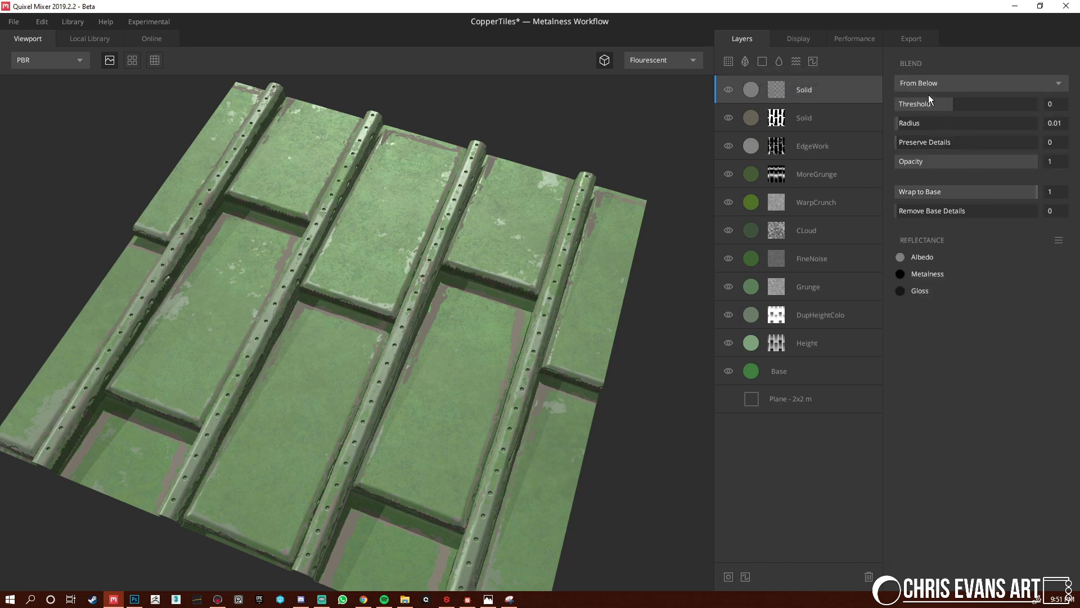
{"action": "left_click_drag", "start_coordinate": [933, 99], "coordinate": [981, 105]}
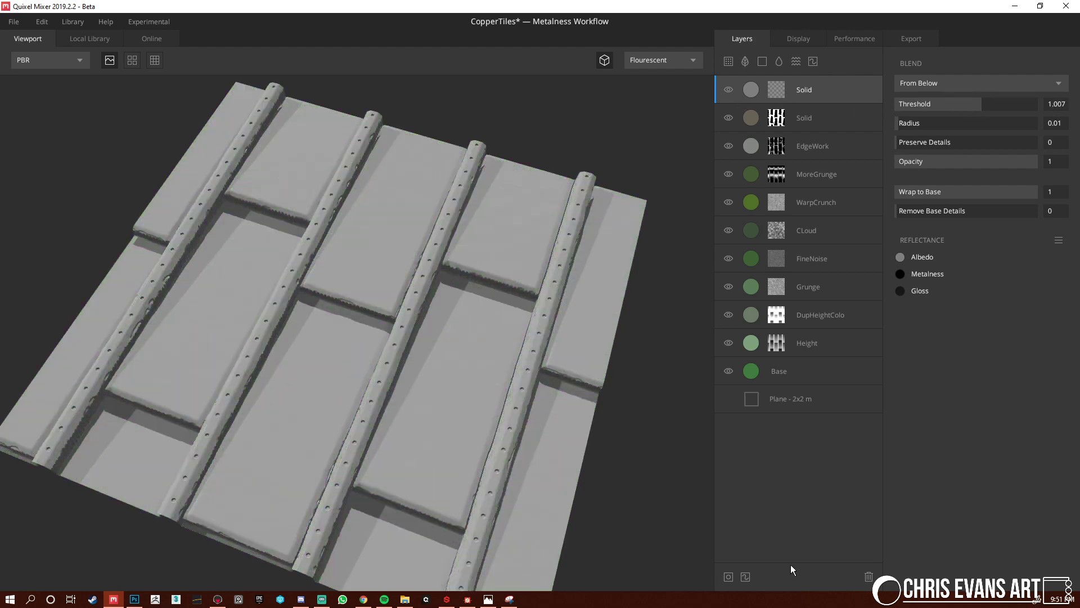
Add a Curvature component to the new Solid layer's mask with levels of 0.329 and 0.642
{"action": "left_click", "coordinate": [729, 575]}
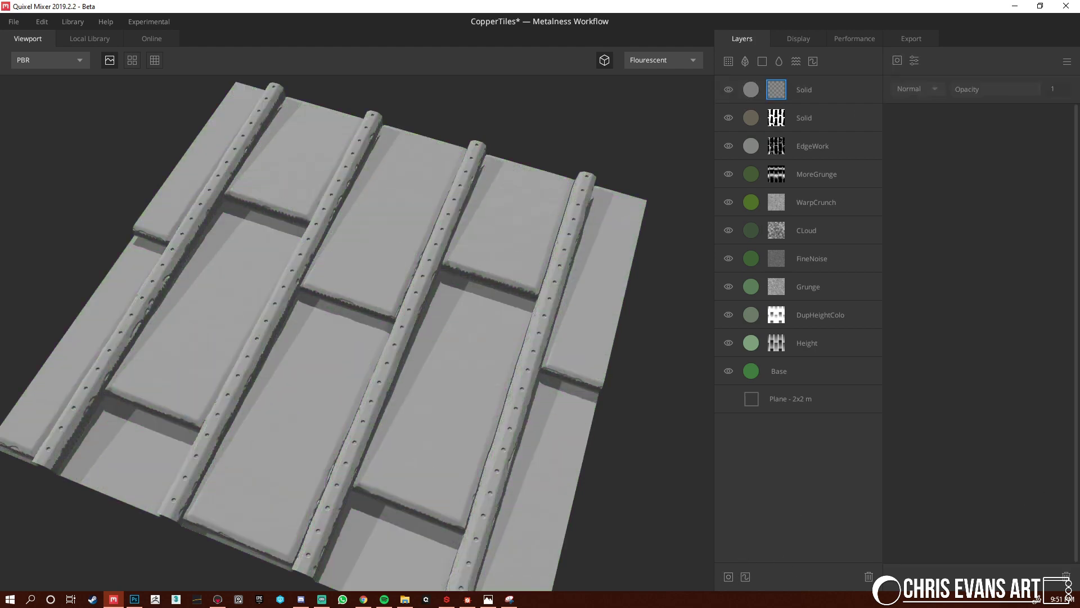
{"action": "key", "text": "alt+Tab"}
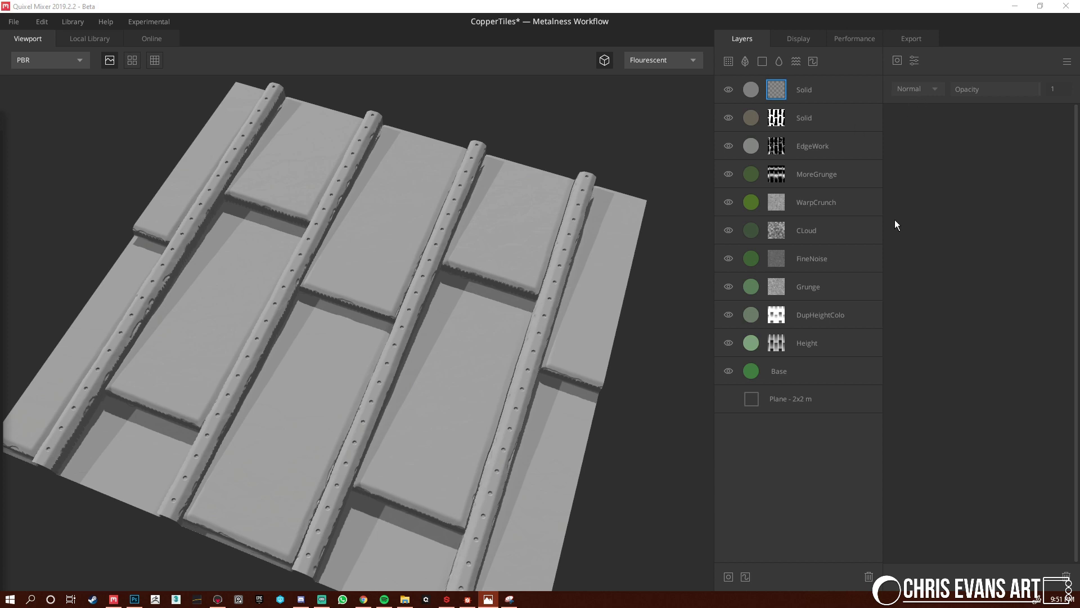
{"action": "left_click", "coordinate": [897, 61]}
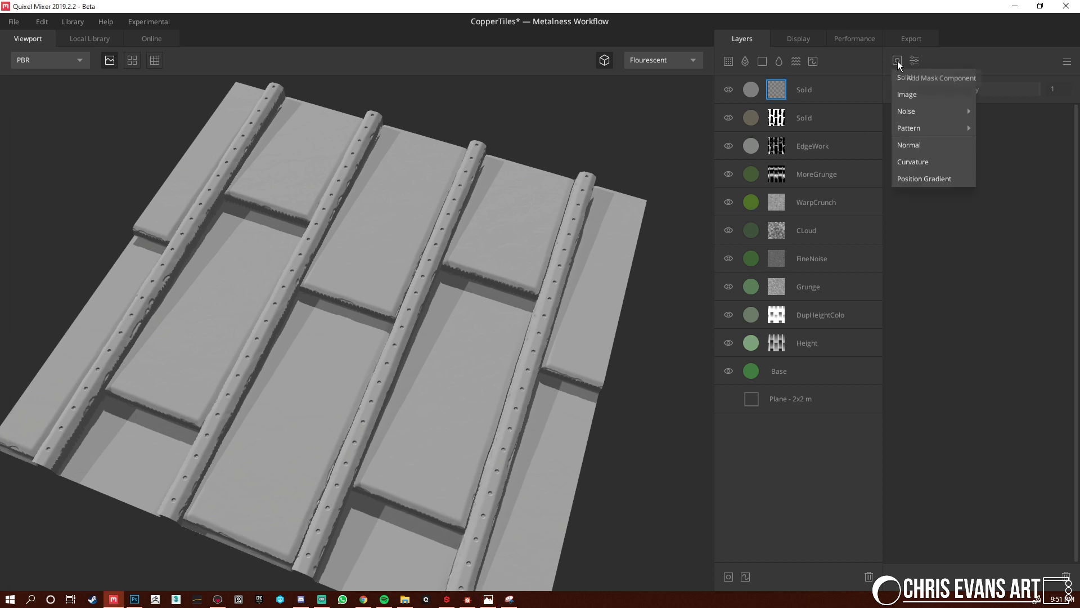
{"action": "left_click", "coordinate": [928, 166]}
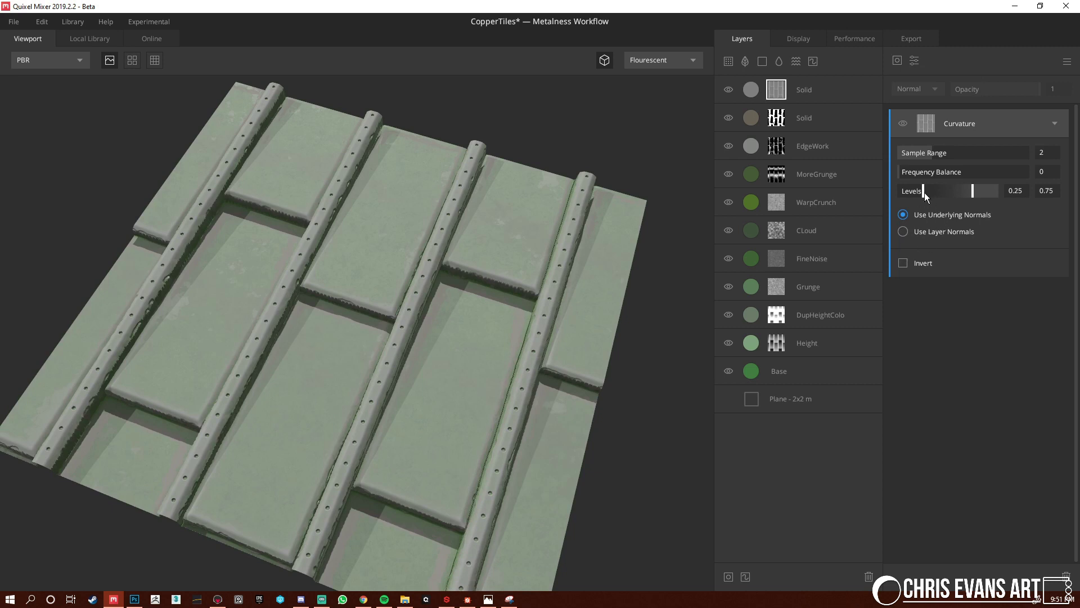
{"action": "left_click_drag", "start_coordinate": [923, 191], "coordinate": [962, 191]}
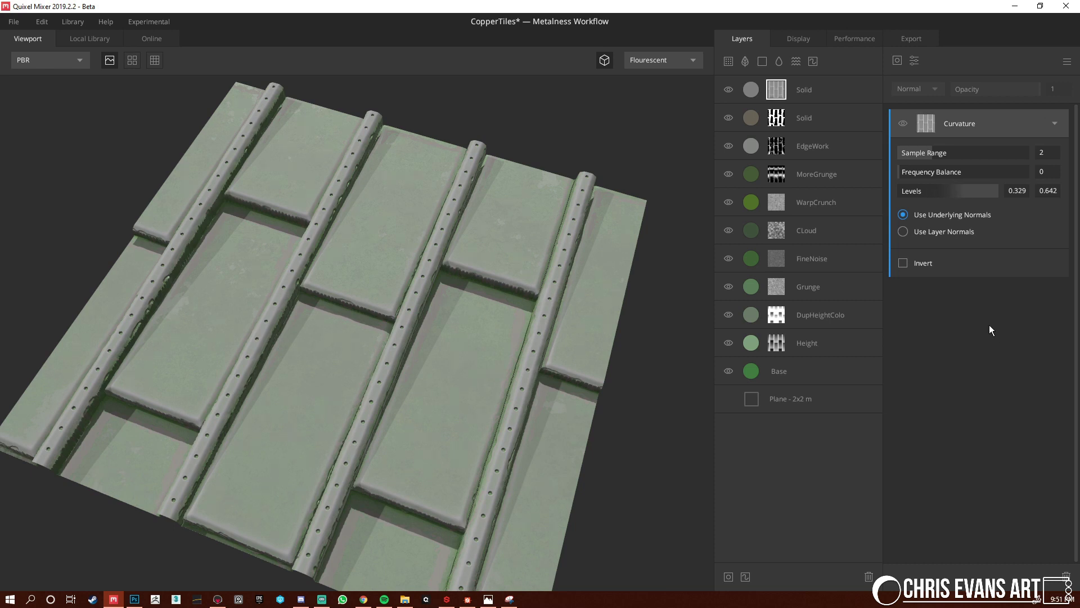
Add a Gradient Remap above the Curvature component and invert the Curvature
{"action": "left_click", "coordinate": [917, 60]}
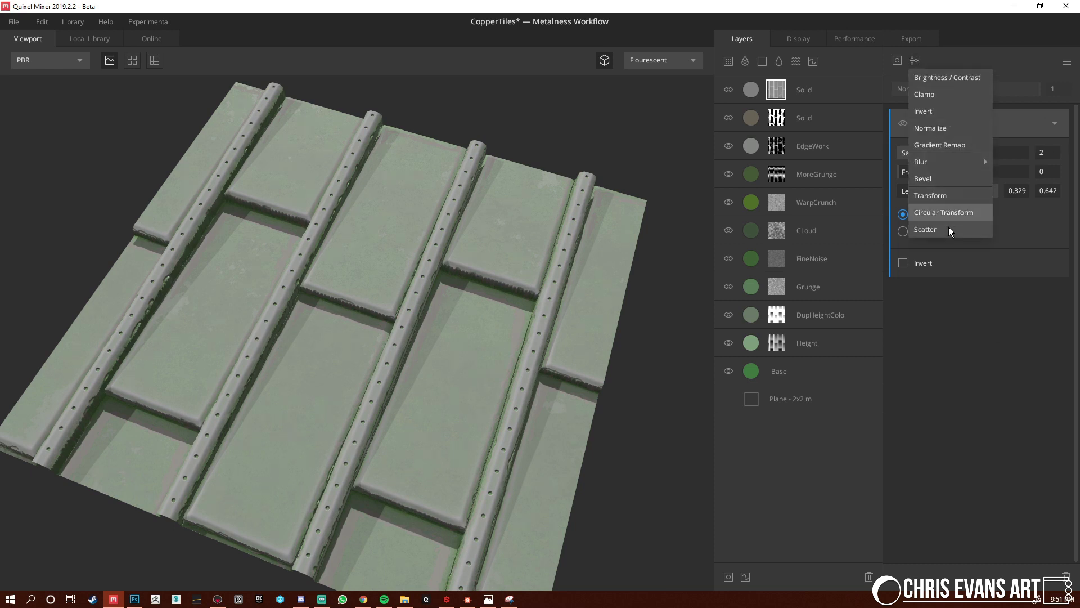
{"action": "left_click", "coordinate": [940, 145]}
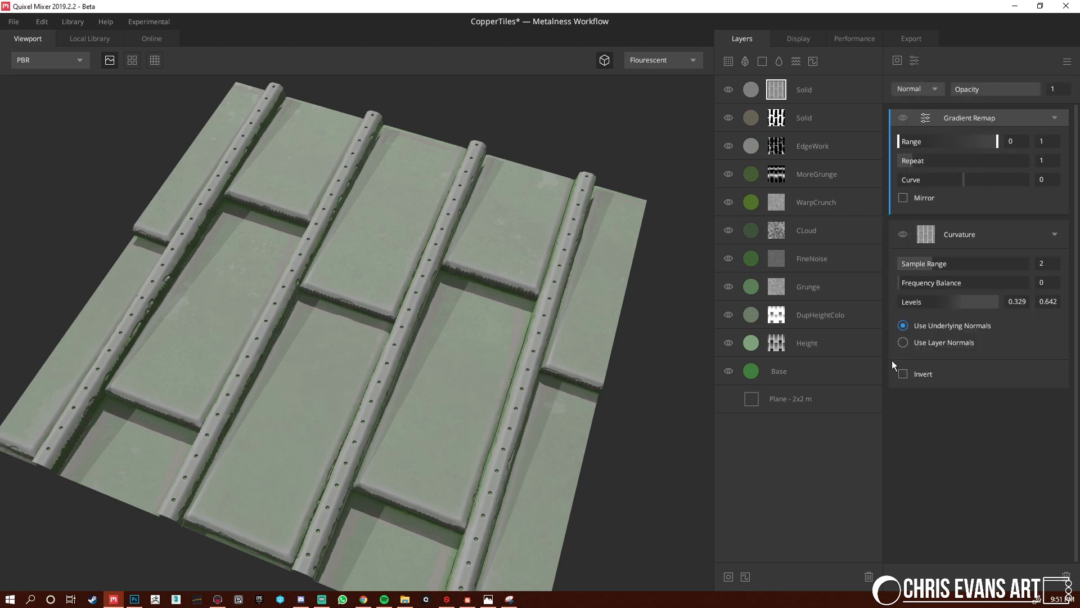
{"action": "left_click", "coordinate": [903, 373]}
Set the Gradient Remap's repeat to 7 and the upper end of its range to 0.465
{"action": "left_click_drag", "start_coordinate": [410, 350], "coordinate": [651, 335]}
{"action": "left_click_drag", "start_coordinate": [917, 158], "coordinate": [993, 154]}
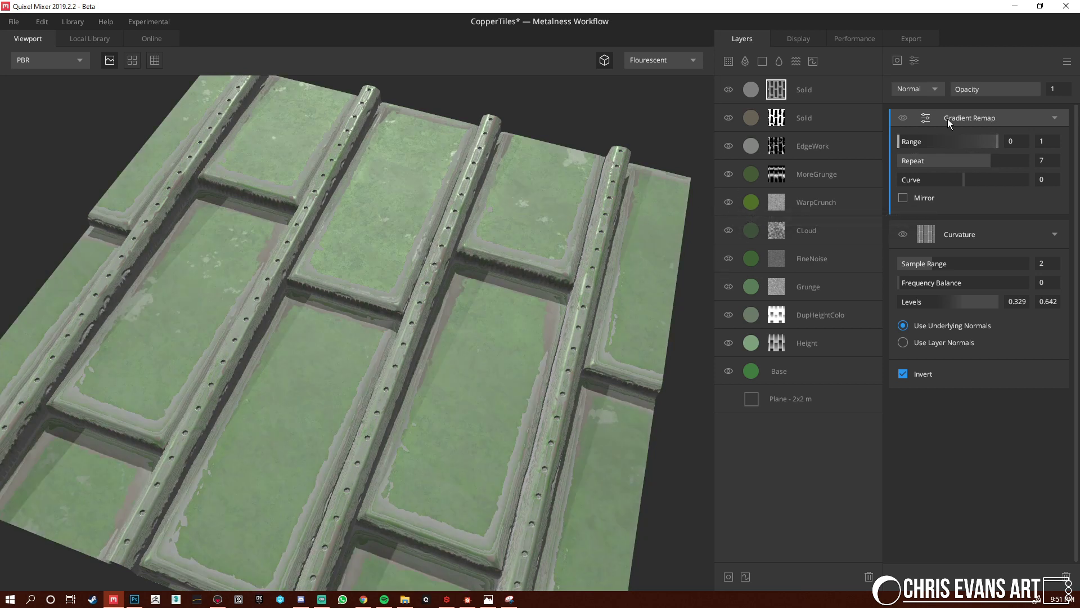
{"action": "left_click_drag", "start_coordinate": [997, 141], "coordinate": [940, 137]}
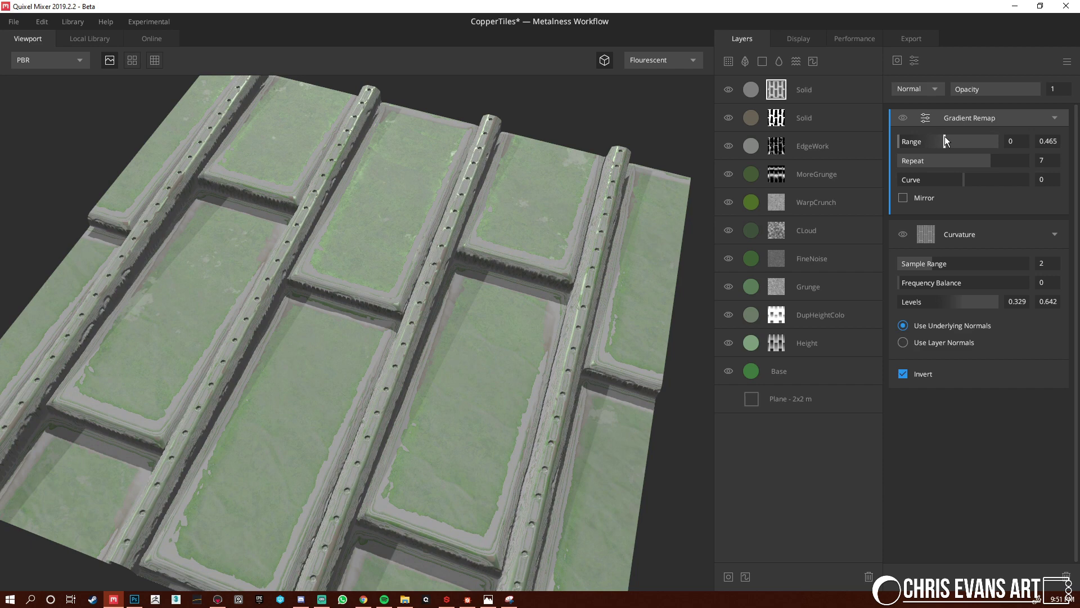
Add a Worley 1 Noise component above the Gradient Remap with 10 octaves and a frequency of 20
{"action": "left_click", "coordinate": [898, 60]}
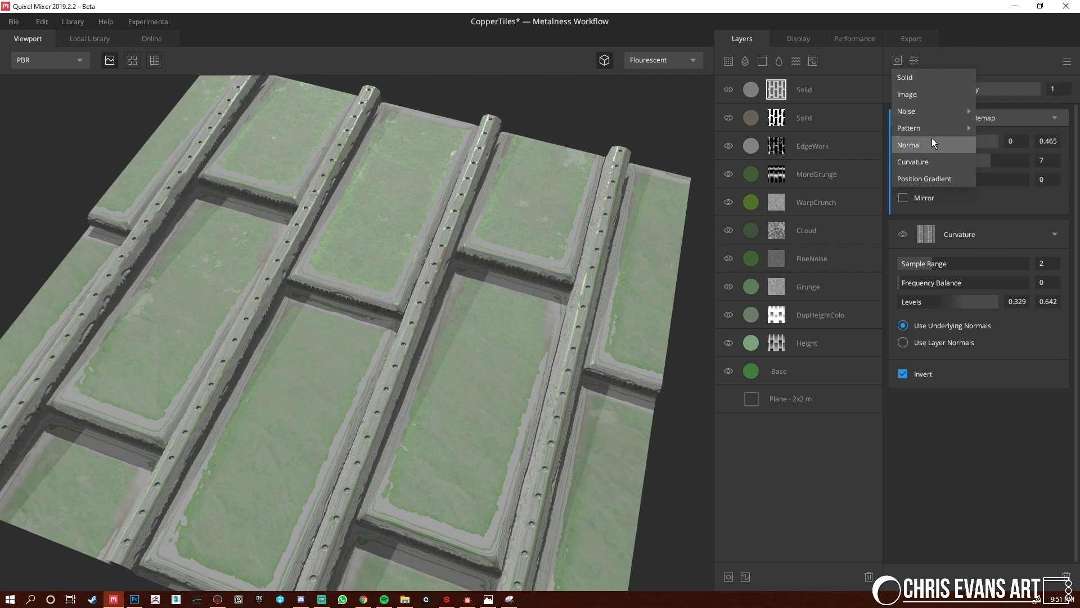
{"action": "mouse_move", "coordinate": [936, 111]}
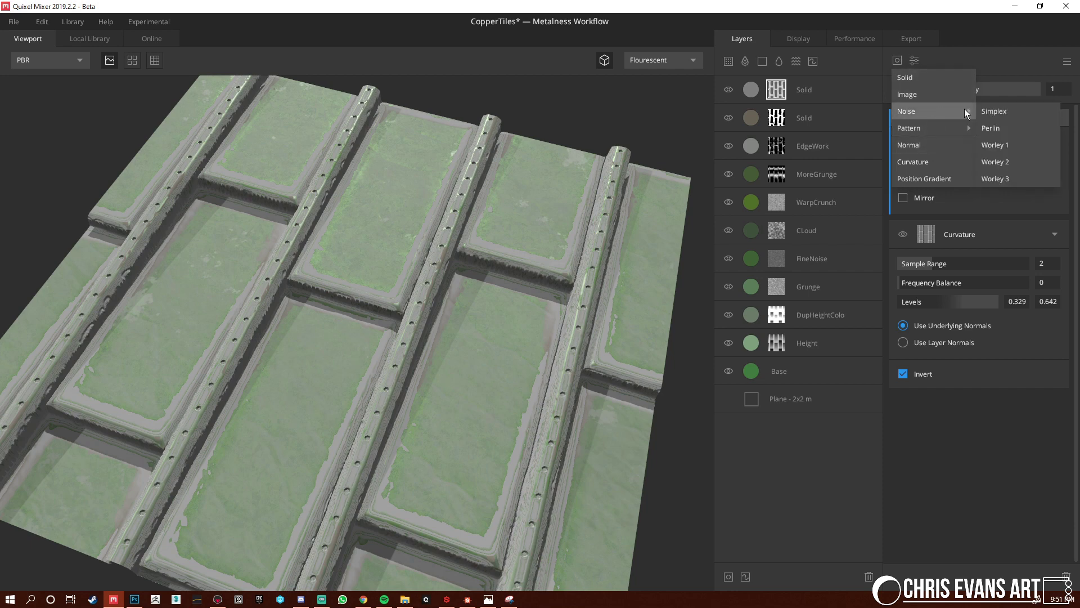
{"action": "left_click", "coordinate": [1019, 142]}
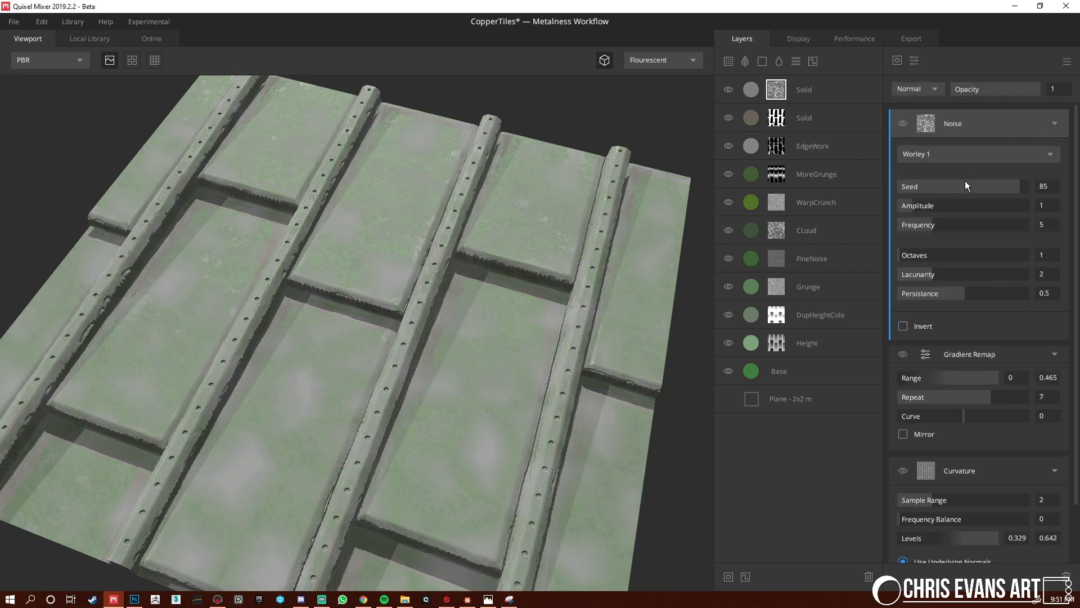
{"action": "left_click_drag", "start_coordinate": [924, 255], "coordinate": [1075, 261]}
{"action": "left_click_drag", "start_coordinate": [1020, 224], "coordinate": [1063, 225]}
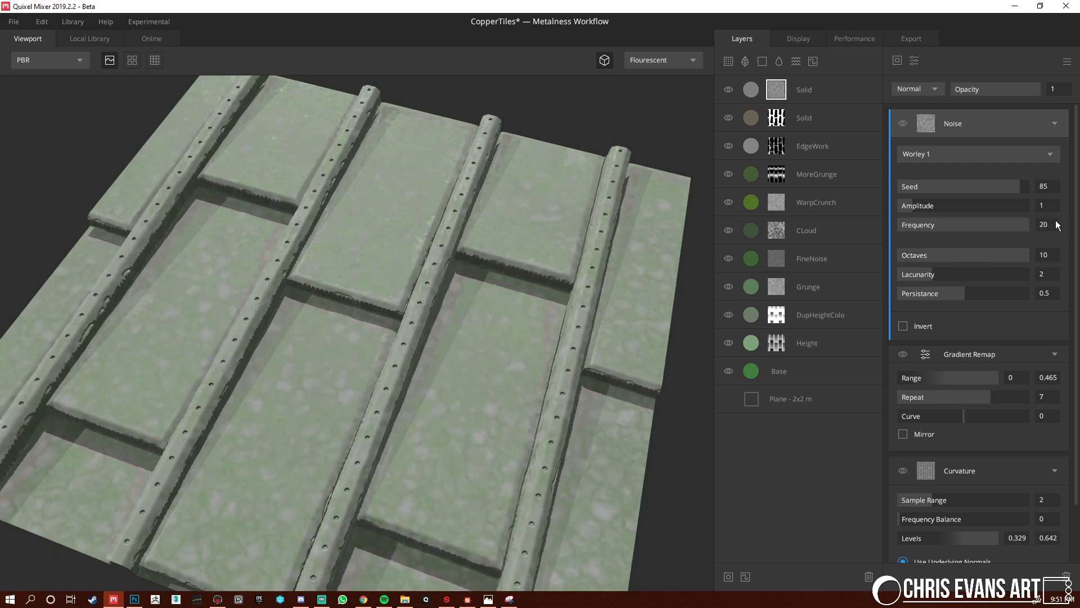
Nest the Noise component within the mask stack and set its blend mode to Subtract
{"action": "left_click_drag", "start_coordinate": [966, 138], "coordinate": [933, 88]}
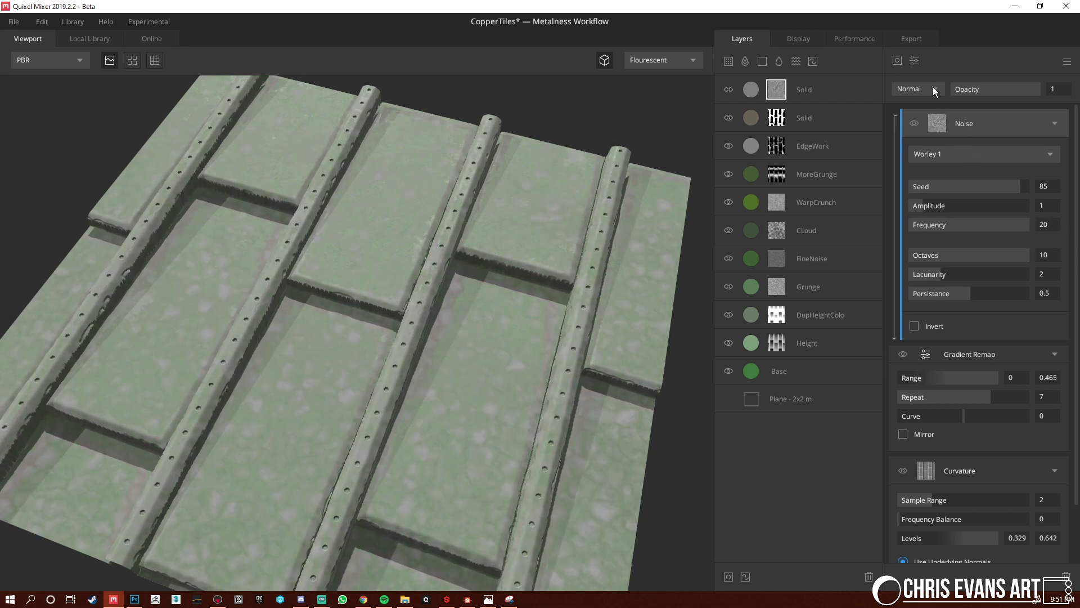
{"action": "left_click", "coordinate": [933, 88]}
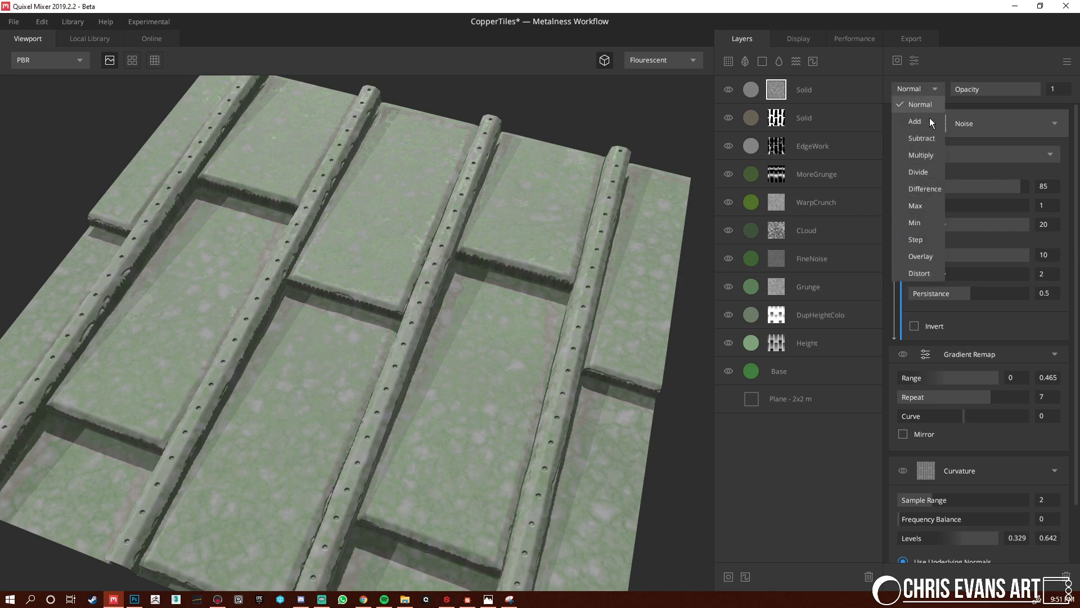
{"action": "left_click", "coordinate": [930, 132]}
{"action": "left_click_drag", "start_coordinate": [476, 369], "coordinate": [449, 343]}
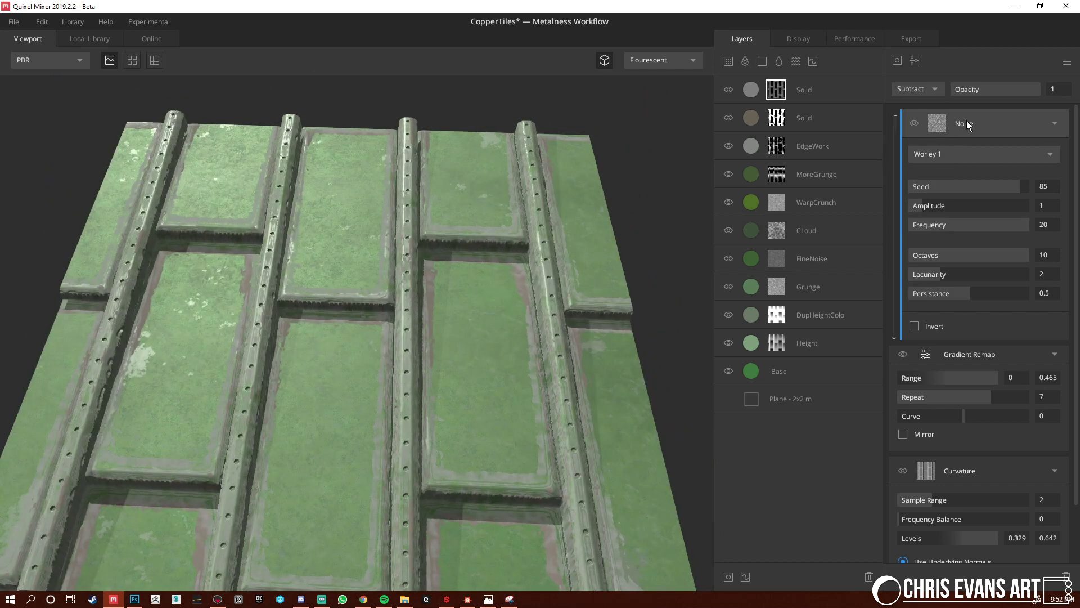
Add a Brightness/Contrast modifier above the Noise, set its contrast to 10 and adjust its brightness
{"action": "left_click", "coordinate": [914, 61]}
{"action": "left_click", "coordinate": [954, 79]}
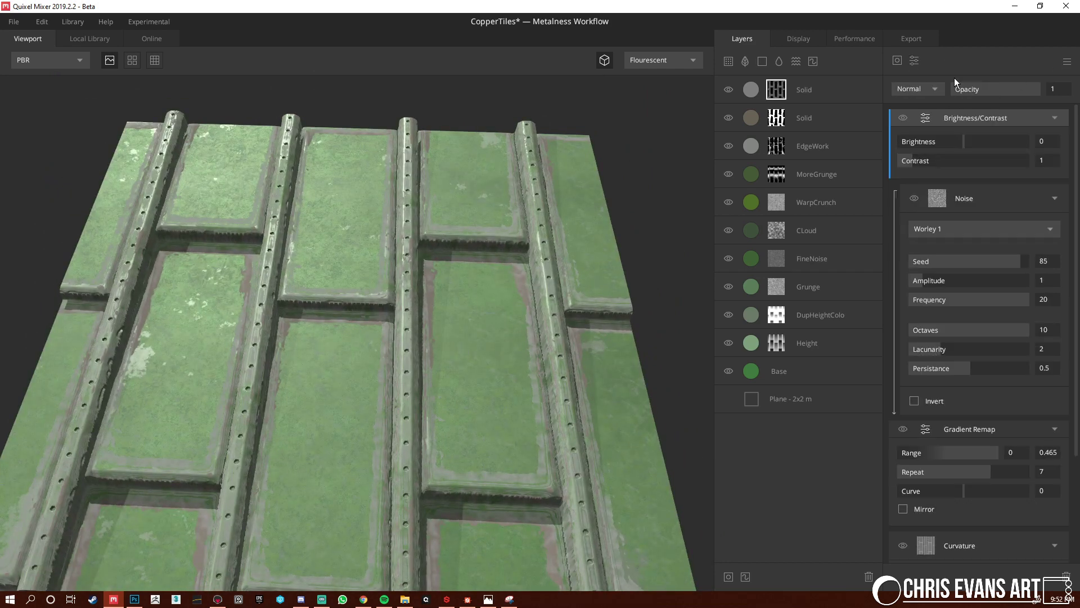
{"action": "left_click_drag", "start_coordinate": [1015, 159], "coordinate": [1028, 160]}
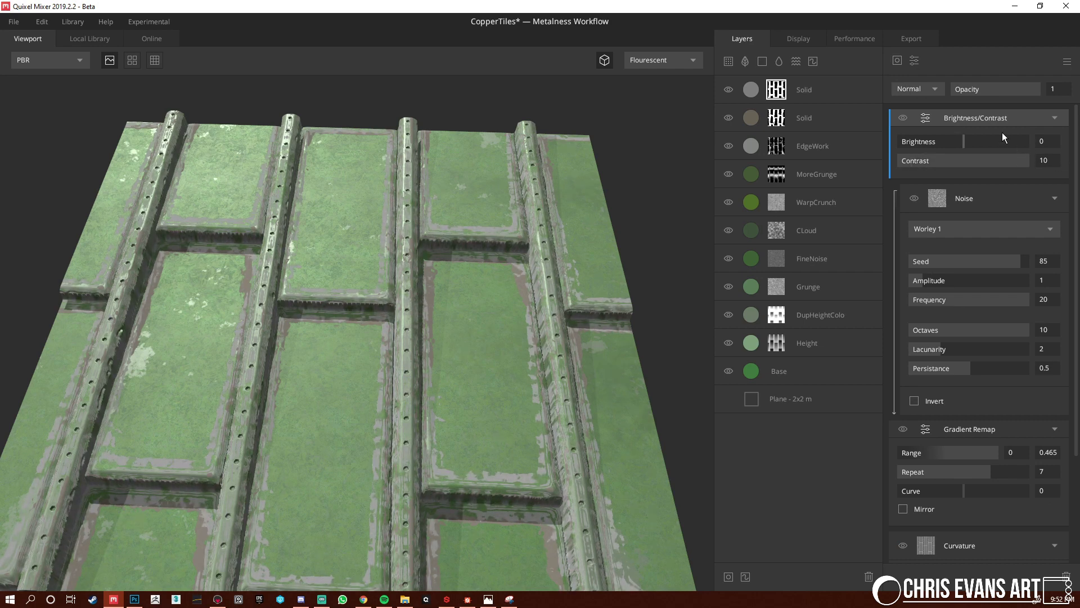
{"action": "left_click_drag", "start_coordinate": [1001, 141], "coordinate": [961, 163]}
{"action": "left_click_drag", "start_coordinate": [487, 295], "coordinate": [420, 308]}
Set the top Solid layer's albedo to a dark brown, hex 5B5245
{"action": "left_click", "coordinate": [756, 89]}
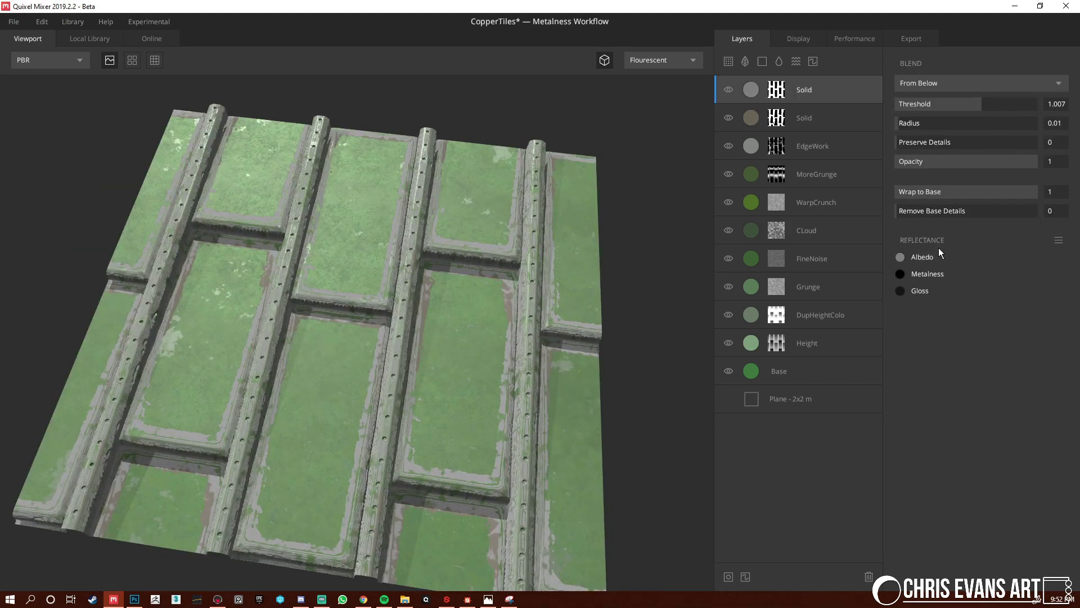
{"action": "left_click", "coordinate": [900, 257]}
{"action": "left_click_drag", "start_coordinate": [437, 318], "coordinate": [415, 335]}
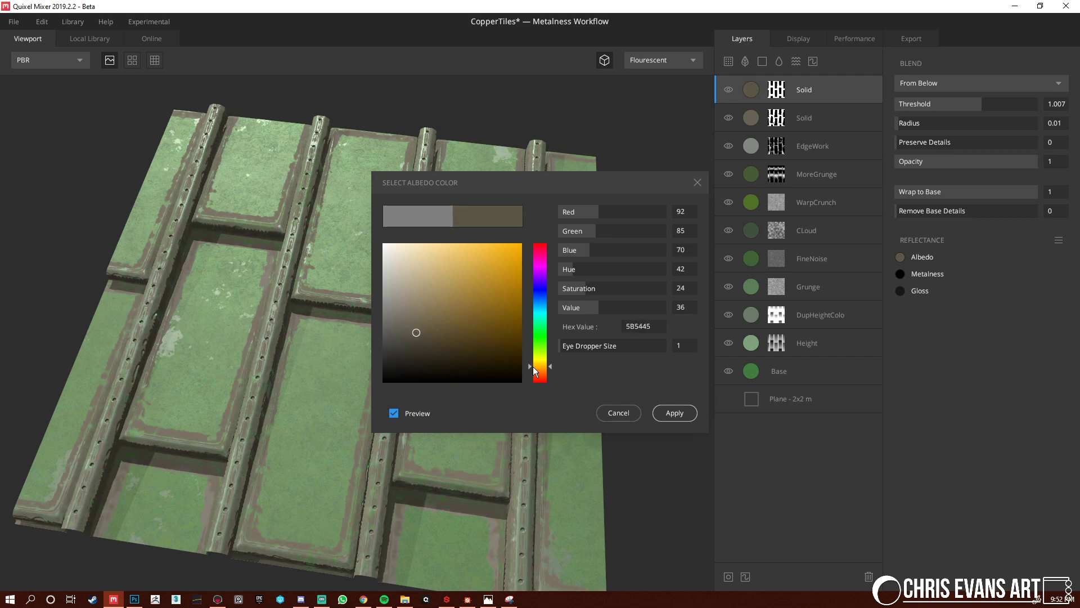
{"action": "left_click", "coordinate": [549, 367]}
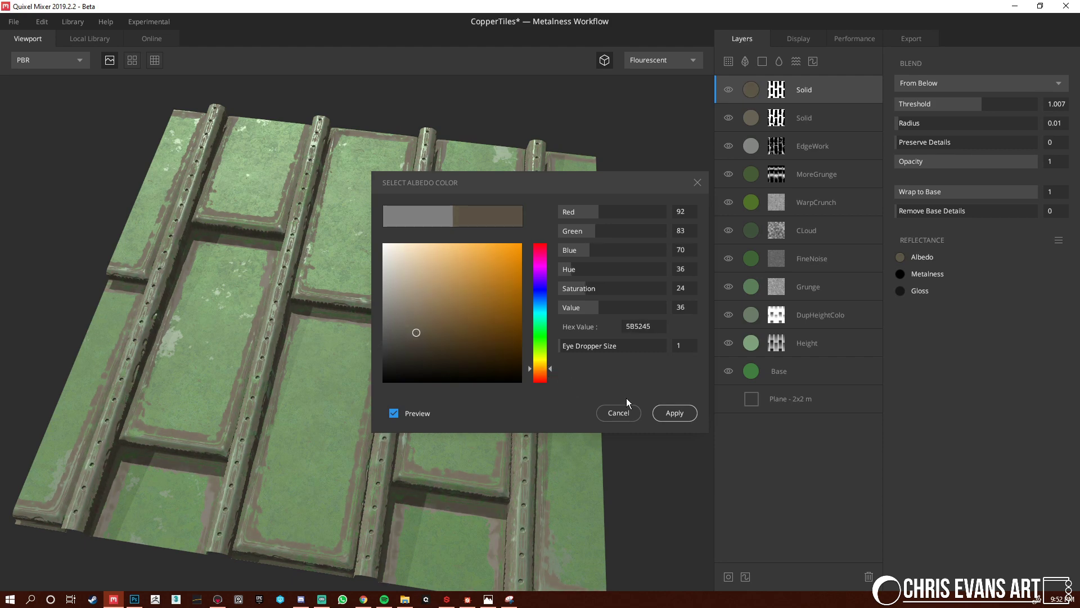
{"action": "left_click", "coordinate": [674, 413]}
{"action": "left_click_drag", "start_coordinate": [292, 346], "coordinate": [356, 269]}
{"action": "scroll", "coordinate": [417, 321], "scroll_direction": "up", "scroll_amount": 5}
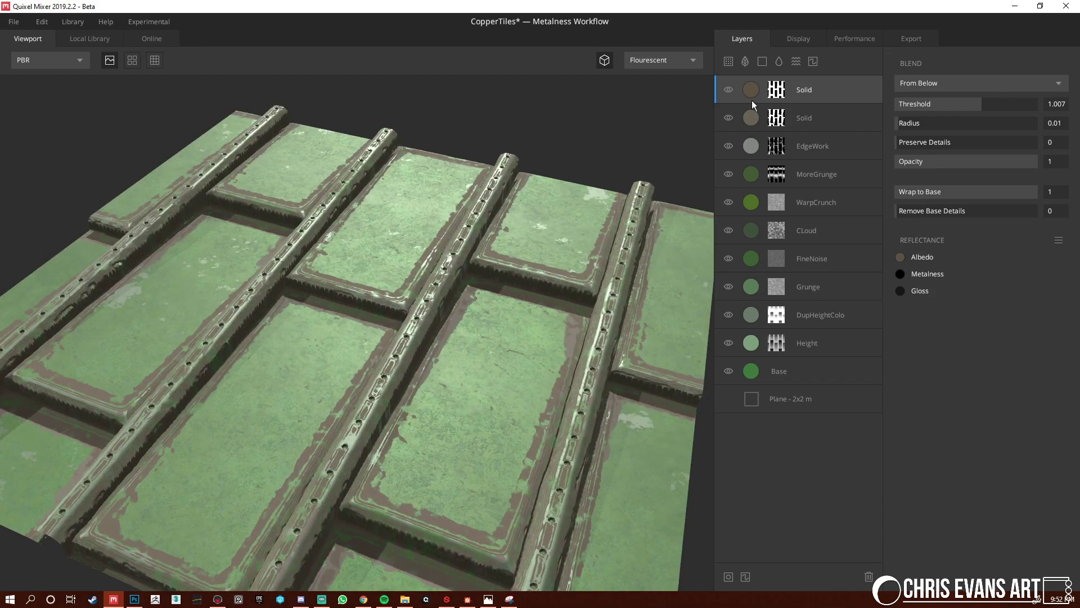
Reduce the opacity of the Solid layer above EdgeWork to 0.430 and check the tile edges
{"action": "left_click_drag", "start_coordinate": [1026, 163], "coordinate": [959, 164]}
{"action": "left_click", "coordinate": [762, 116]}
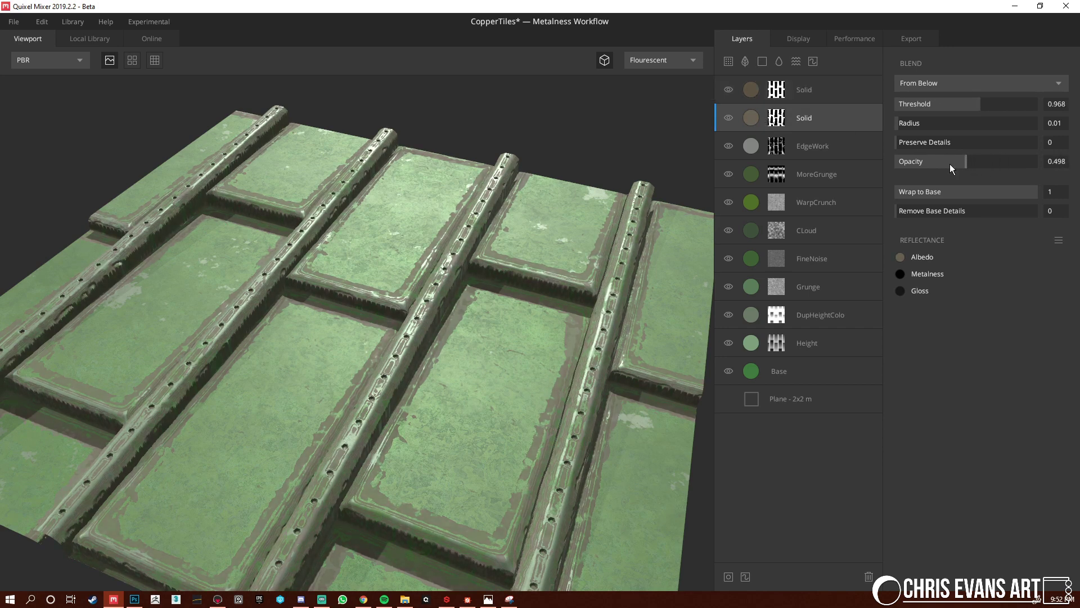
{"action": "left_click_drag", "start_coordinate": [553, 474], "coordinate": [434, 458]}
{"action": "scroll", "coordinate": [434, 458], "scroll_direction": "down", "scroll_amount": 3}
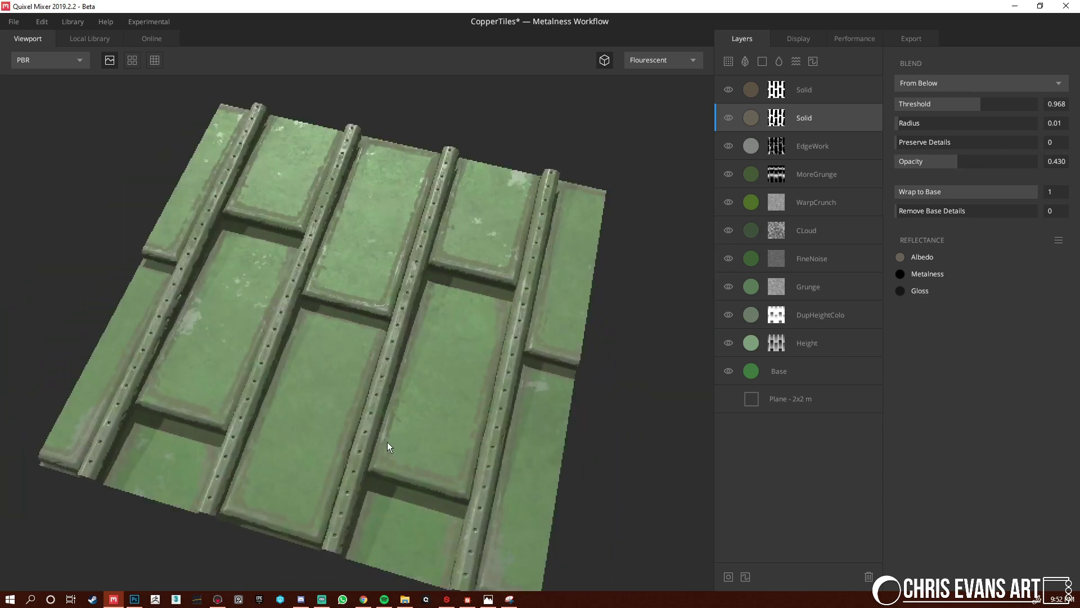
{"action": "scroll", "coordinate": [383, 430], "scroll_direction": "up", "scroll_amount": 3}
{"action": "left_click_drag", "start_coordinate": [487, 479], "coordinate": [522, 510]}
{"action": "right_click_drag", "start_coordinate": [522, 510], "coordinate": [488, 440]}
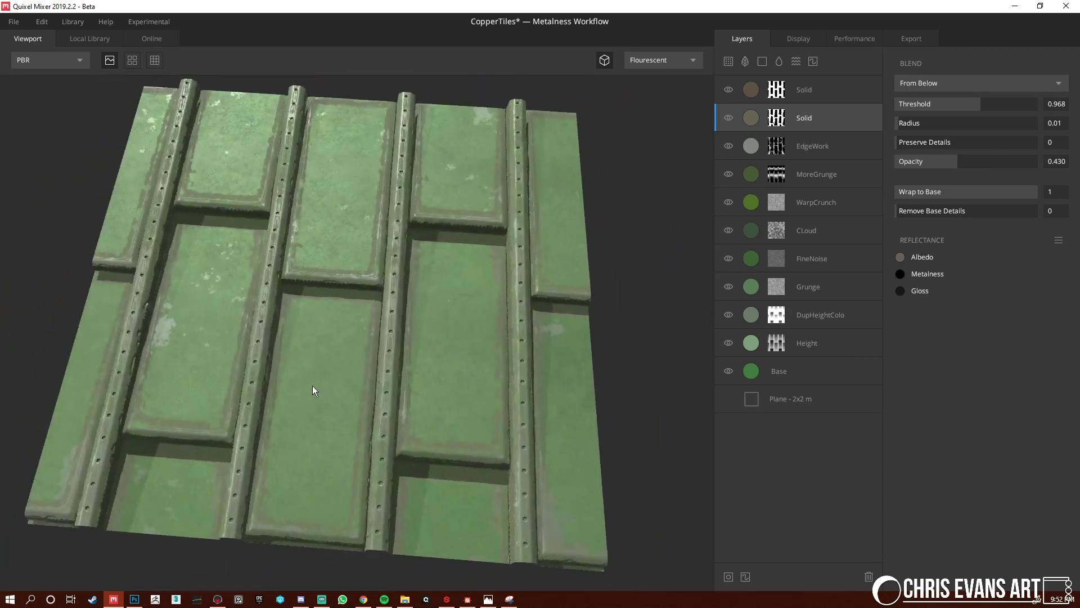
{"action": "left_click_drag", "start_coordinate": [312, 386], "coordinate": [443, 365]}
{"action": "right_click_drag", "start_coordinate": [443, 365], "coordinate": [523, 418]}
{"action": "middle_click_drag", "start_coordinate": [522, 419], "coordinate": [490, 425]}
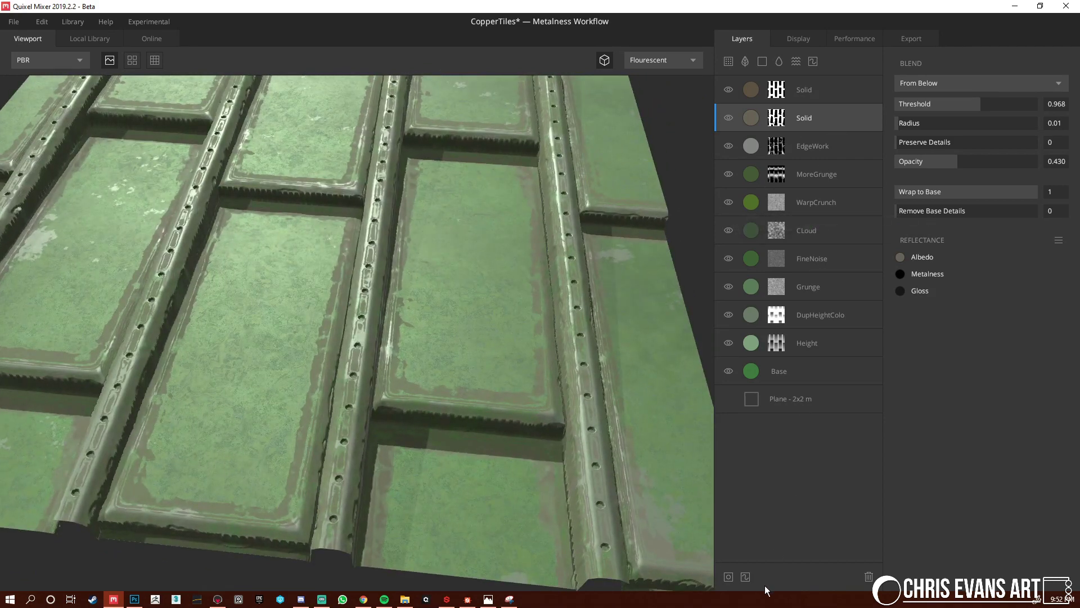
{"action": "left_click", "coordinate": [745, 577]}
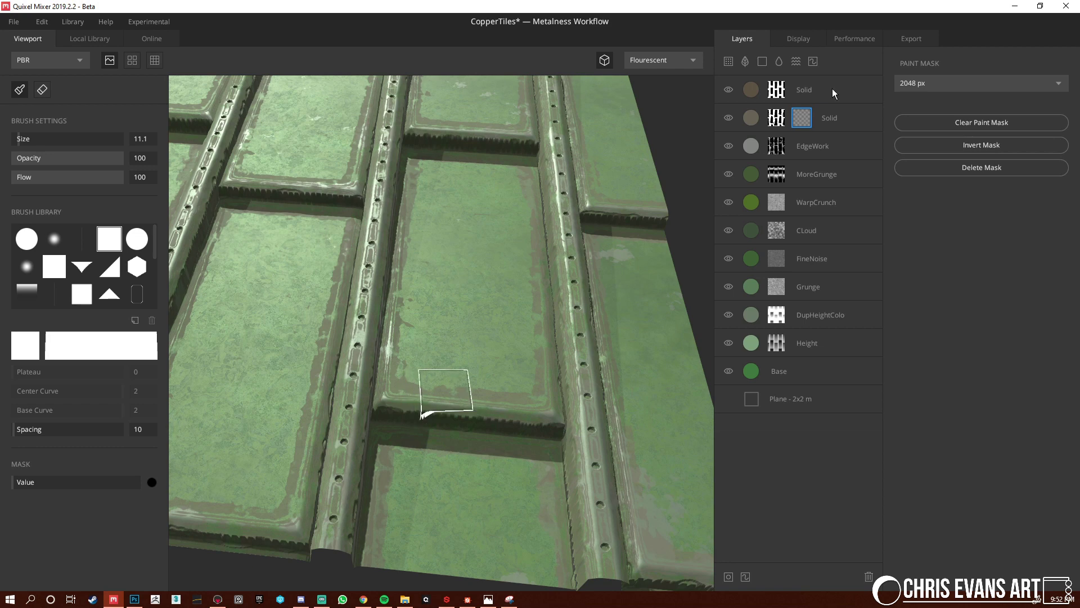
{"action": "right_click", "coordinate": [809, 121]}
{"action": "left_click", "coordinate": [815, 147]}
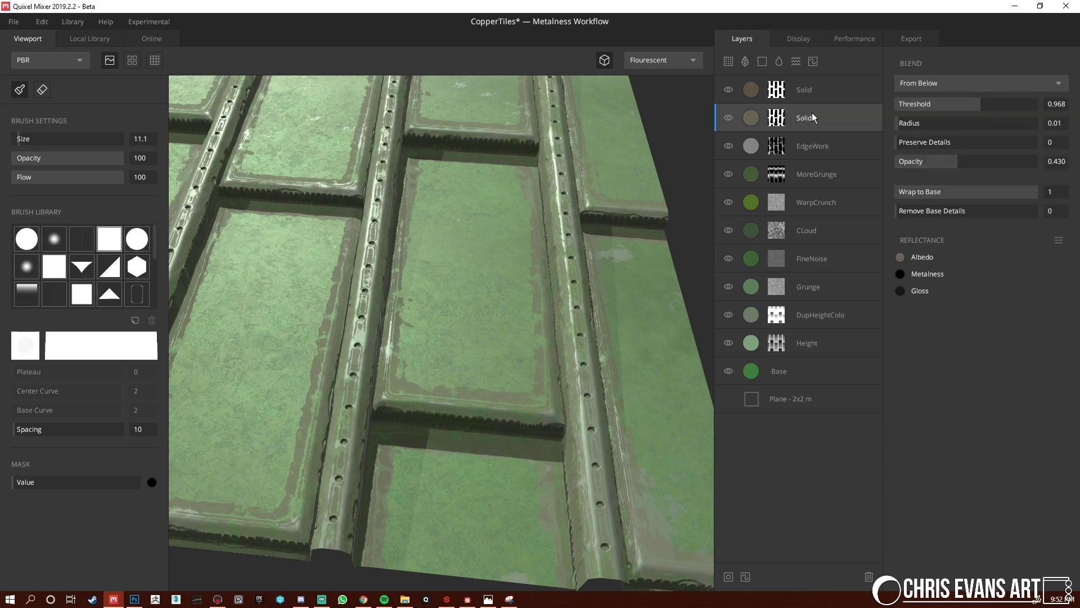
Add a 2048 px paint mask to the top Solid layer and paint out wear along the lower tile edges with black
{"action": "left_click", "coordinate": [797, 100]}
{"action": "left_click", "coordinate": [745, 577]}
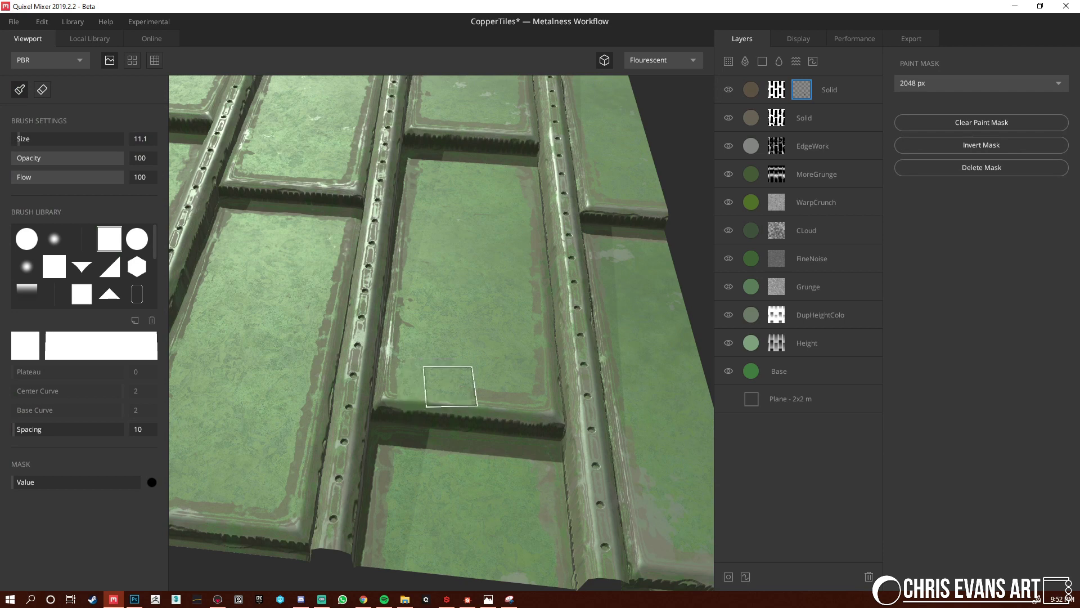
{"action": "left_click_drag", "start_coordinate": [510, 400], "coordinate": [428, 396]}
{"action": "middle_click_drag", "start_coordinate": [646, 247], "coordinate": [516, 343]}
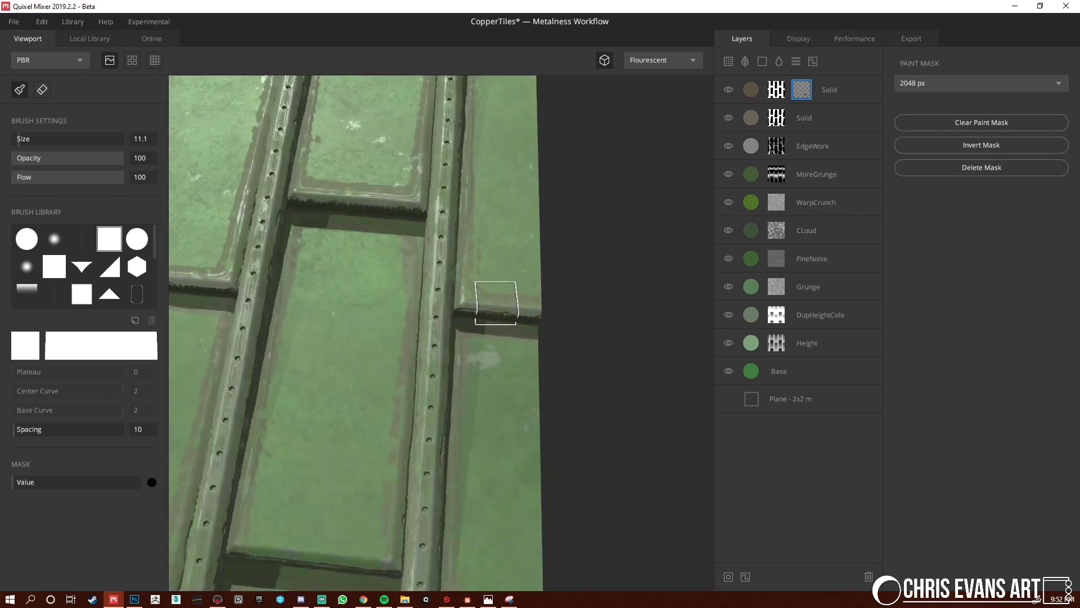
{"action": "mouse_move", "coordinate": [556, 299]}
{"action": "middle_mouse_down"}
{"action": "mouse_move", "coordinate": [660, 340]}
{"action": "mouse_move", "coordinate": [641, 322]}
{"action": "middle_mouse_up"}
{"action": "left_click_drag", "start_coordinate": [406, 182], "coordinate": [402, 185]}
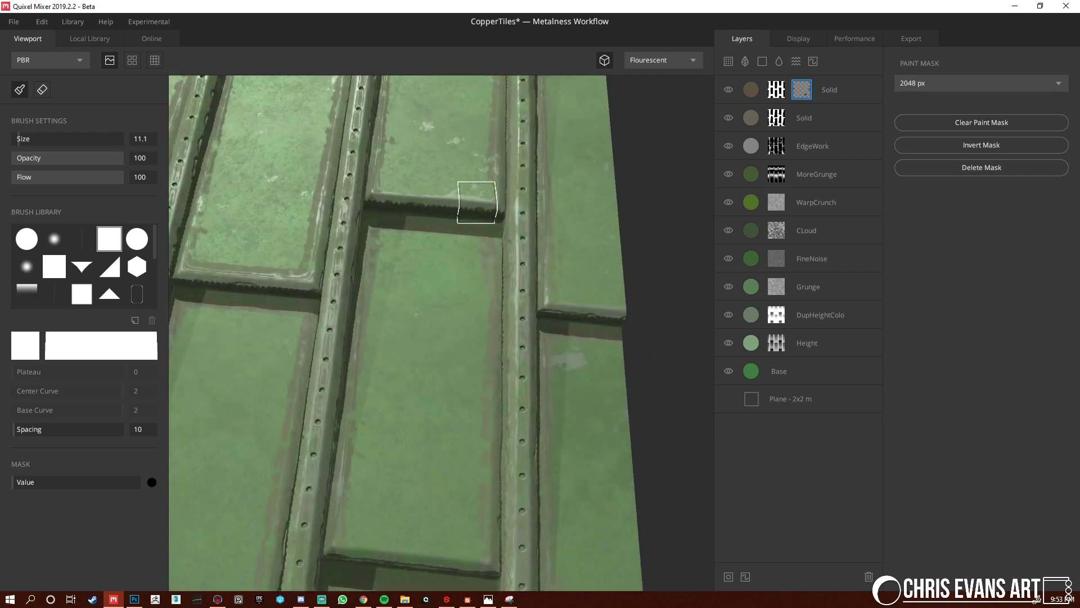
Continue painting out patches of edge wear across the remaining tiles on the top Solid layer's paint mask
{"action": "left_click_drag", "start_coordinate": [436, 234], "coordinate": [610, 313], "text": "alt"}
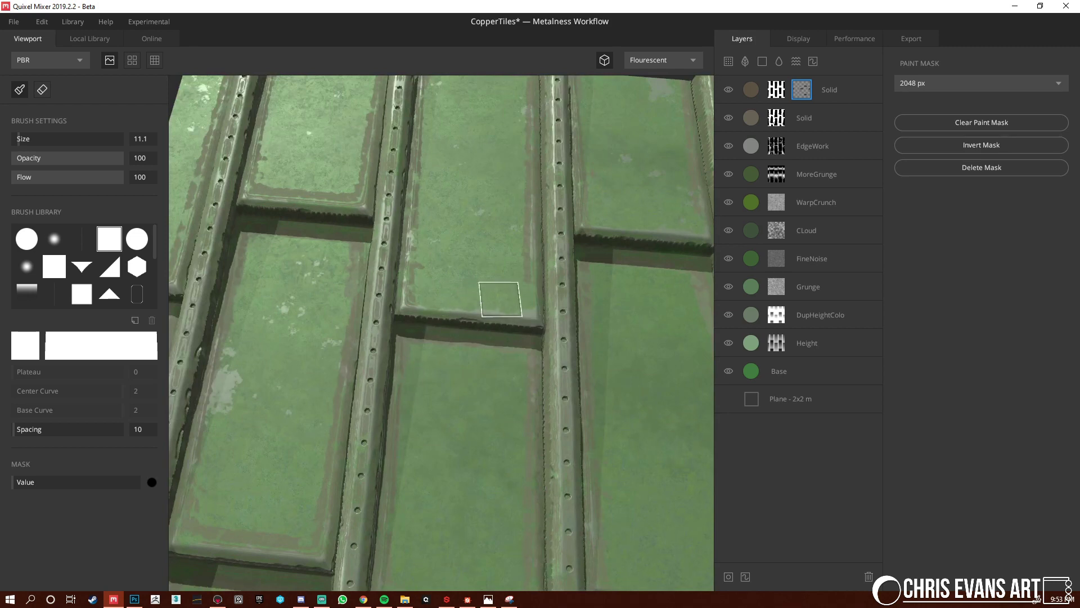
{"action": "left_click_drag", "start_coordinate": [514, 302], "coordinate": [427, 360], "text": "alt"}
{"action": "left_click_drag", "start_coordinate": [429, 193], "coordinate": [492, 195]}
{"action": "left_click_drag", "start_coordinate": [299, 350], "coordinate": [369, 187], "text": "alt"}
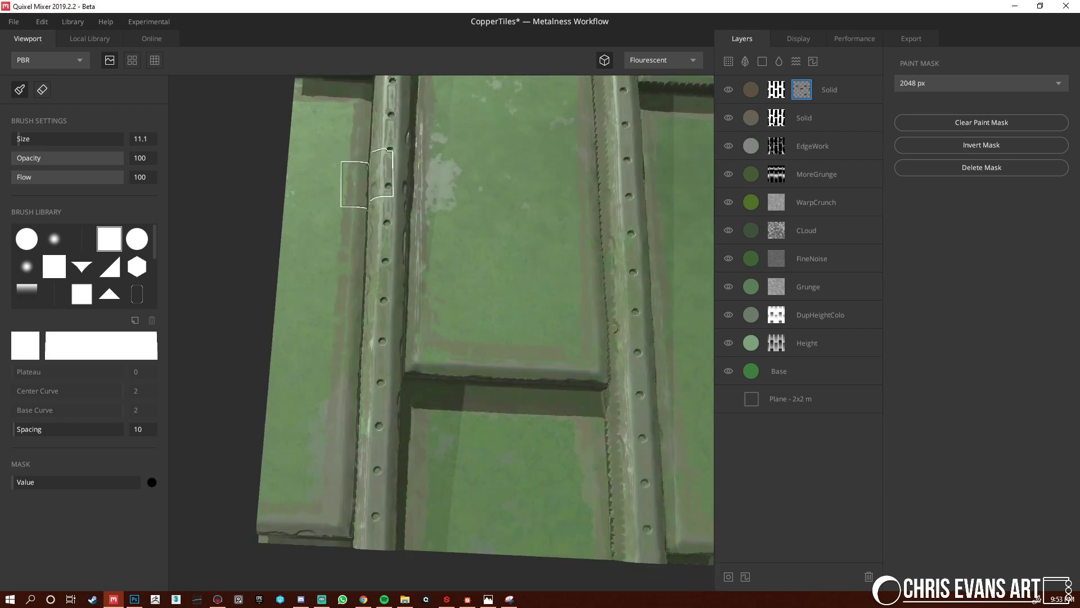
{"action": "middle_click_drag", "start_coordinate": [370, 188], "coordinate": [377, 143], "text": "alt"}
{"action": "mouse_move", "coordinate": [298, 475]}
{"action": "left_mouse_down"}
{"action": "mouse_move", "coordinate": [309, 461]}
{"action": "mouse_move", "coordinate": [270, 453]}
{"action": "left_mouse_up"}
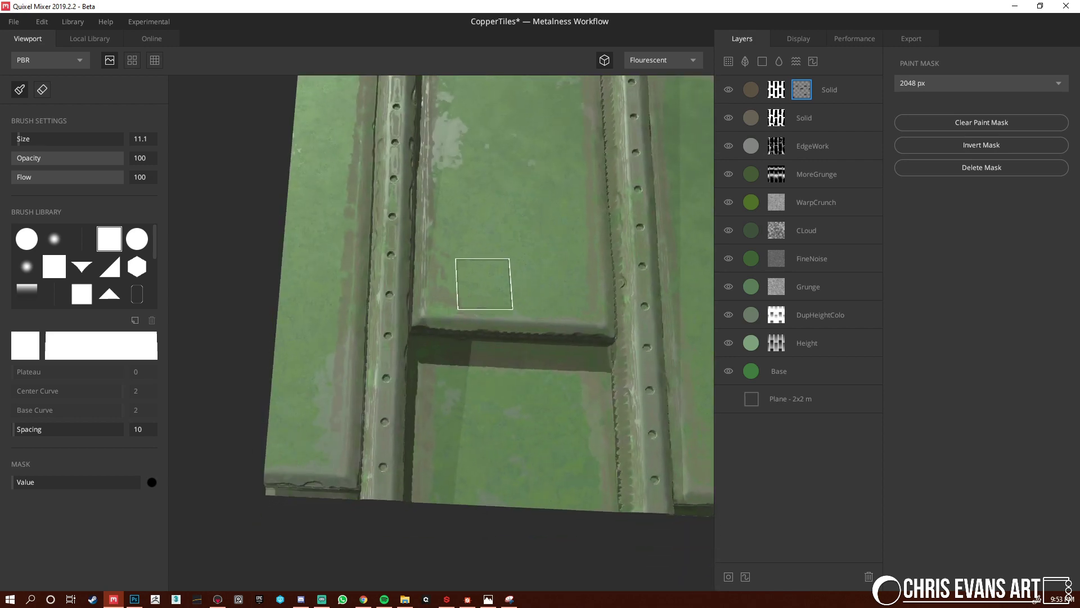
{"action": "middle_click_drag", "start_coordinate": [477, 261], "coordinate": [222, 242], "text": "alt"}
{"action": "middle_click_drag", "start_coordinate": [306, 346], "coordinate": [155, 337], "text": "alt"}
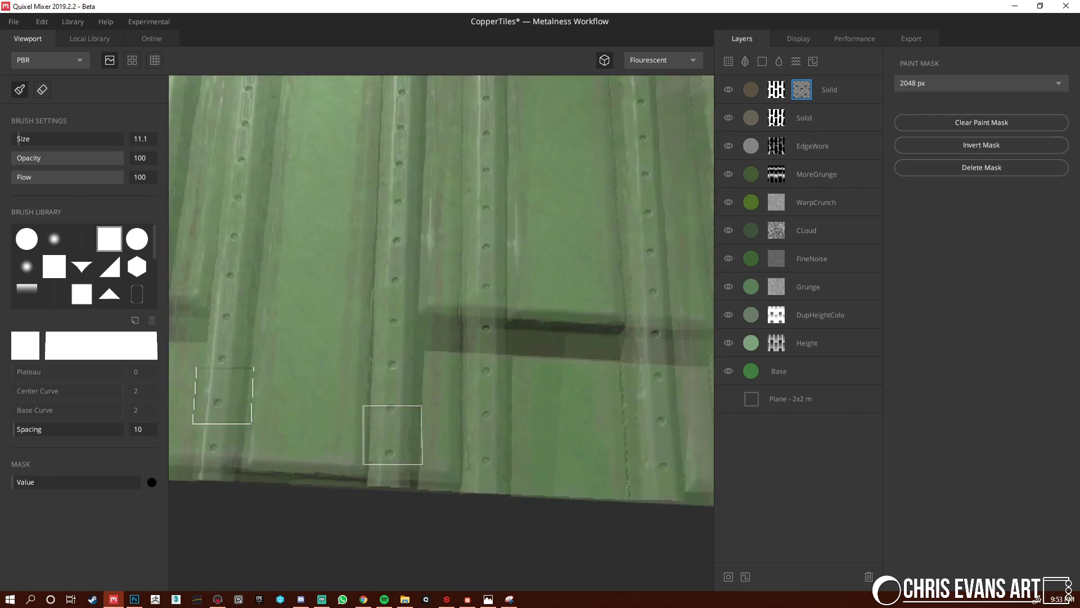
{"action": "left_click_drag", "start_coordinate": [393, 434], "coordinate": [374, 405], "text": "alt"}
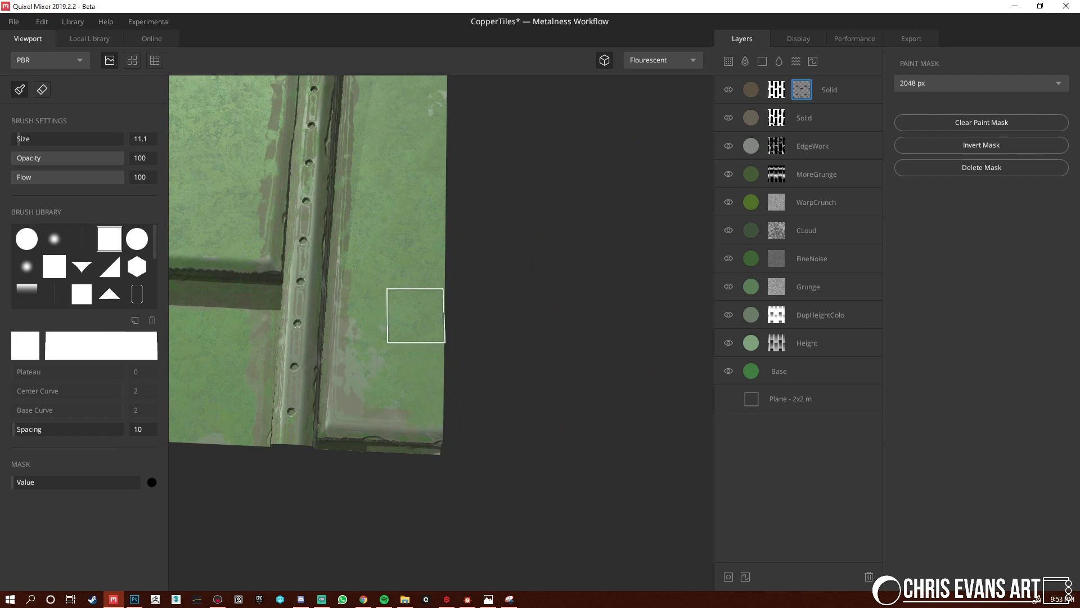
{"action": "scroll", "coordinate": [415, 315], "scroll_direction": "down", "scroll_amount": 3}
{"action": "middle_click_drag", "start_coordinate": [394, 338], "coordinate": [483, 491], "text": "alt"}
{"action": "left_click_drag", "start_coordinate": [482, 492], "coordinate": [342, 316], "text": "alt"}
{"action": "middle_click_drag", "start_coordinate": [325, 311], "coordinate": [415, 345], "text": "alt"}
{"action": "left_click_drag", "start_coordinate": [414, 345], "coordinate": [439, 295], "text": "alt"}
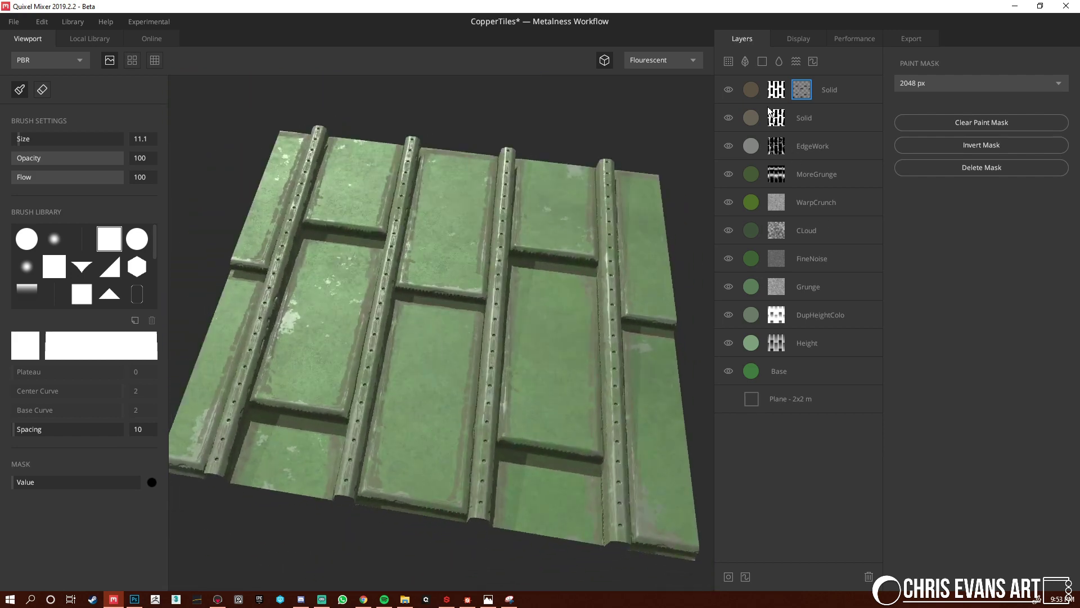
Add a new Solid layer on top with a threshold of 1.047 and wrap to base of 1
{"action": "left_click", "coordinate": [749, 91]}
{"action": "left_click", "coordinate": [761, 62]}
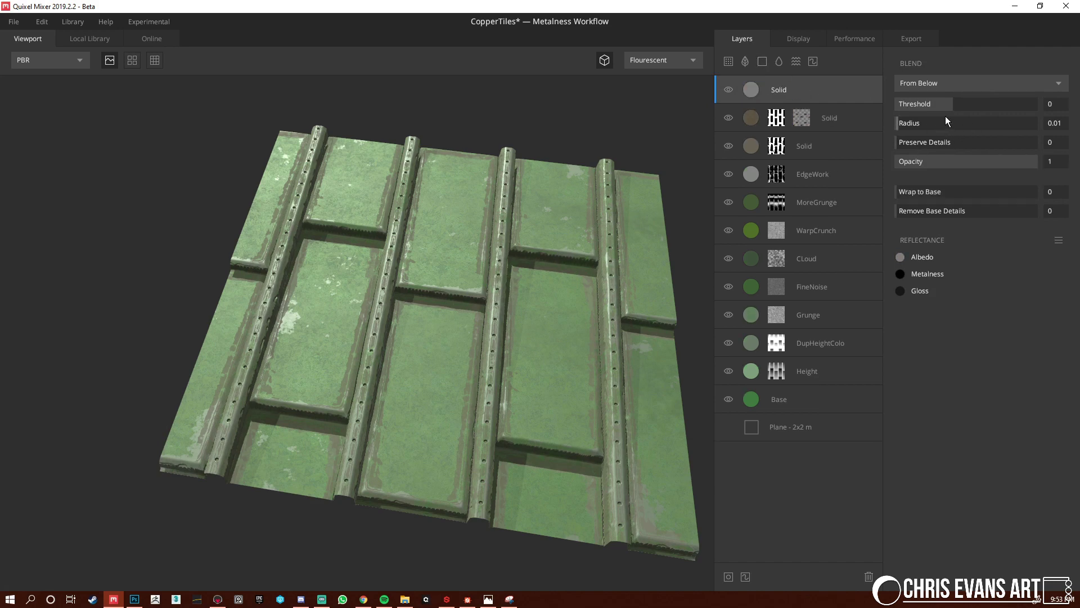
{"action": "left_click_drag", "start_coordinate": [947, 117], "coordinate": [982, 115]}
{"action": "left_click_drag", "start_coordinate": [916, 193], "coordinate": [1079, 210]}
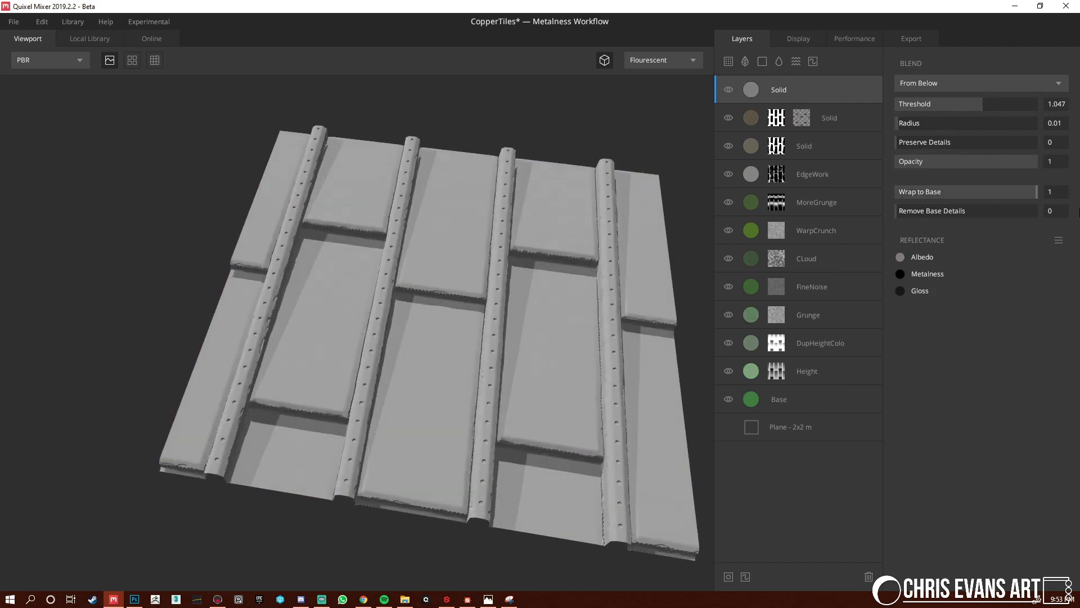
Set the new Solid layer's albedo to brown, hex 584B37
{"action": "key", "text": "alt+Tab"}
{"action": "scroll", "coordinate": [505, 414], "scroll_direction": "up", "scroll_amount": 3}
{"action": "left_click", "coordinate": [899, 257]}
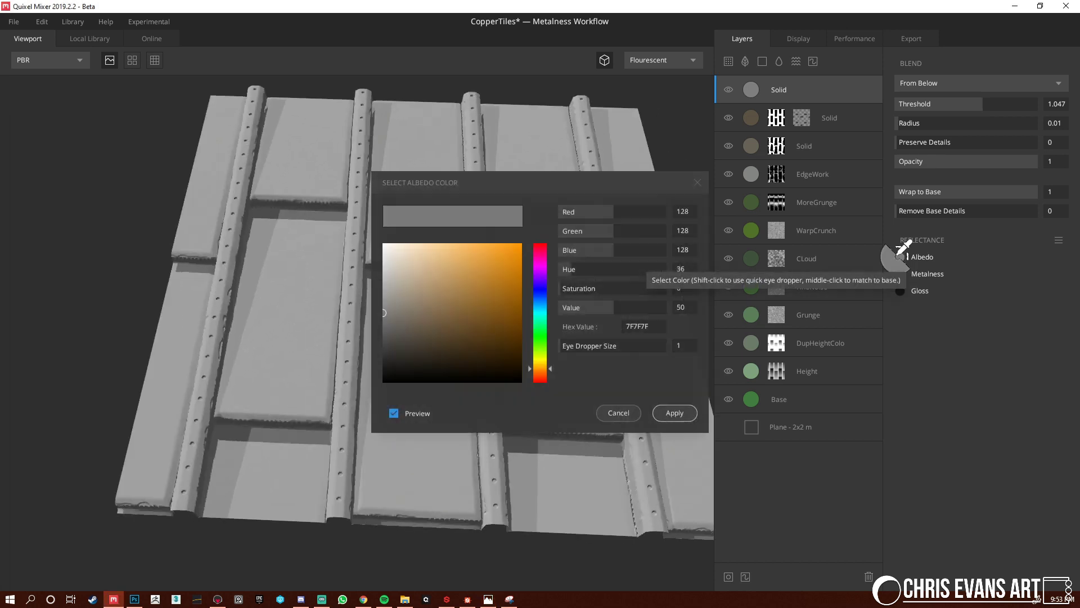
{"action": "left_click", "coordinate": [435, 334]}
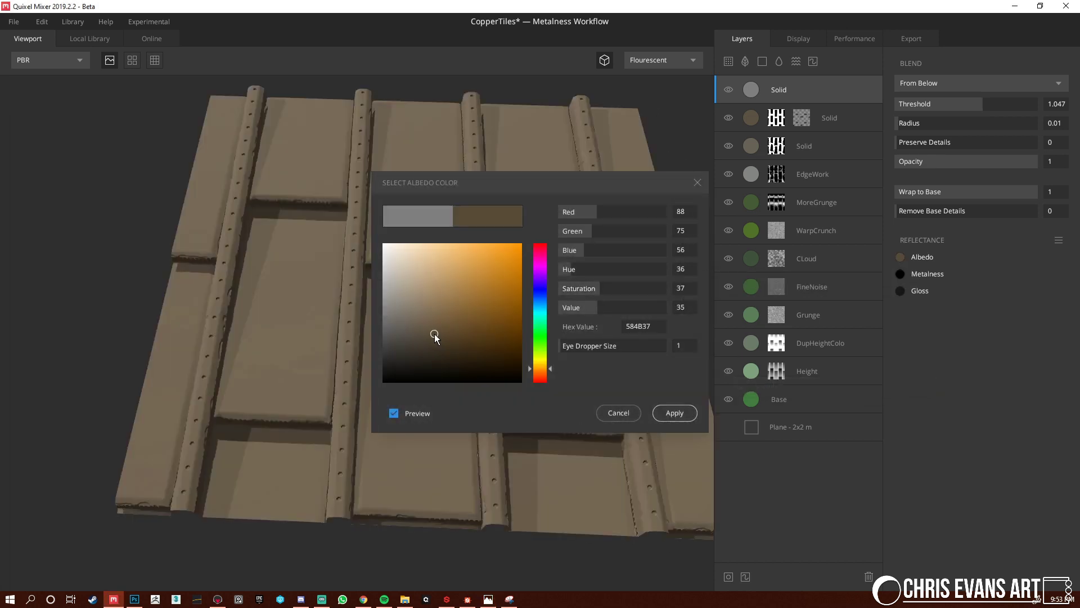
{"action": "left_click", "coordinate": [675, 413]}
Set the new Solid layer's gloss color to 3D3D3D and add a mask stack to the layer
{"action": "left_click", "coordinate": [901, 291]}
{"action": "left_click_drag", "start_coordinate": [386, 357], "coordinate": [380, 348]}
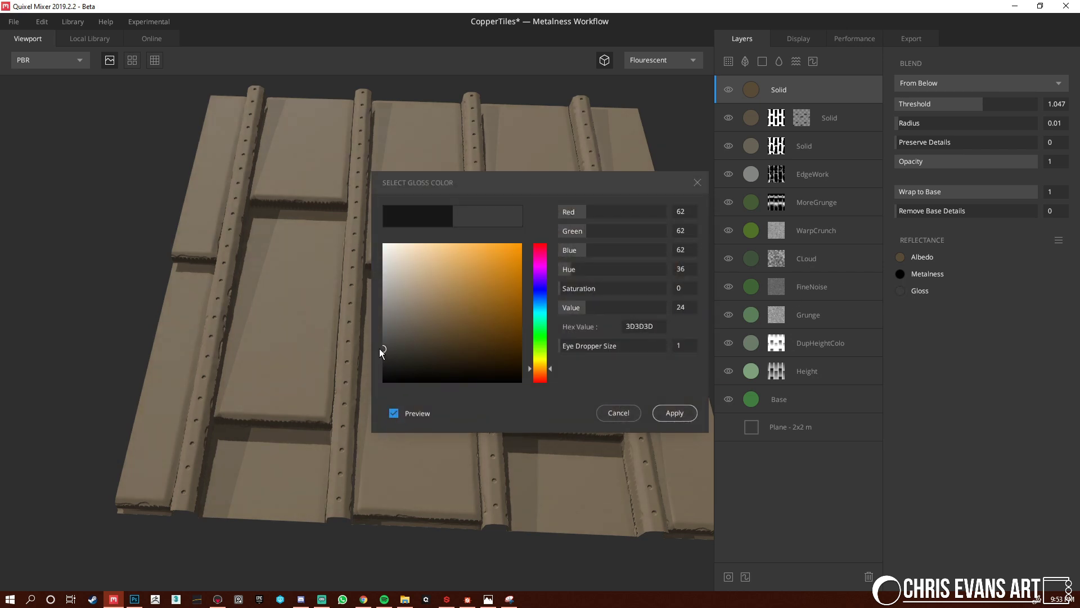
{"action": "left_click", "coordinate": [683, 412]}
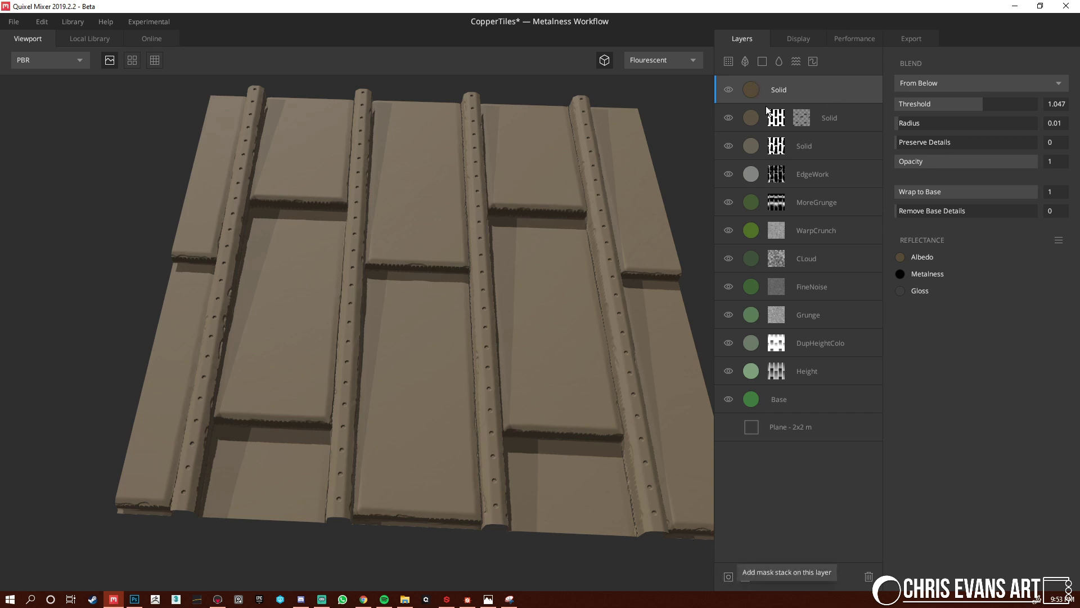
{"action": "left_click", "coordinate": [728, 577]}
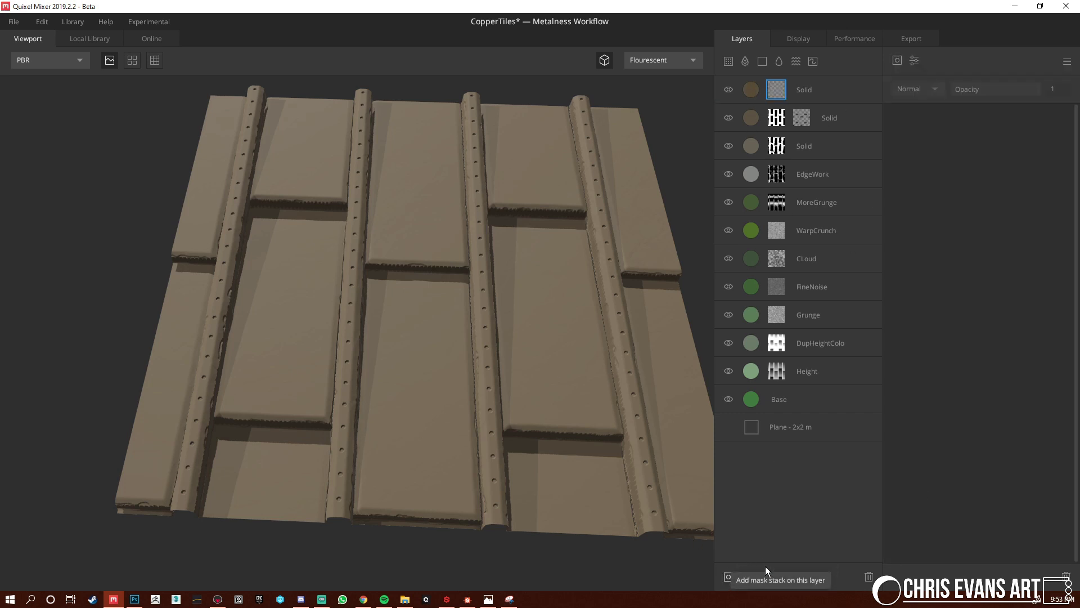
Add an inverted Curvature component to the new Solid layer's mask stack with levels of 0.375 and 0.625
{"action": "left_click", "coordinate": [898, 60]}
{"action": "left_click", "coordinate": [912, 163]}
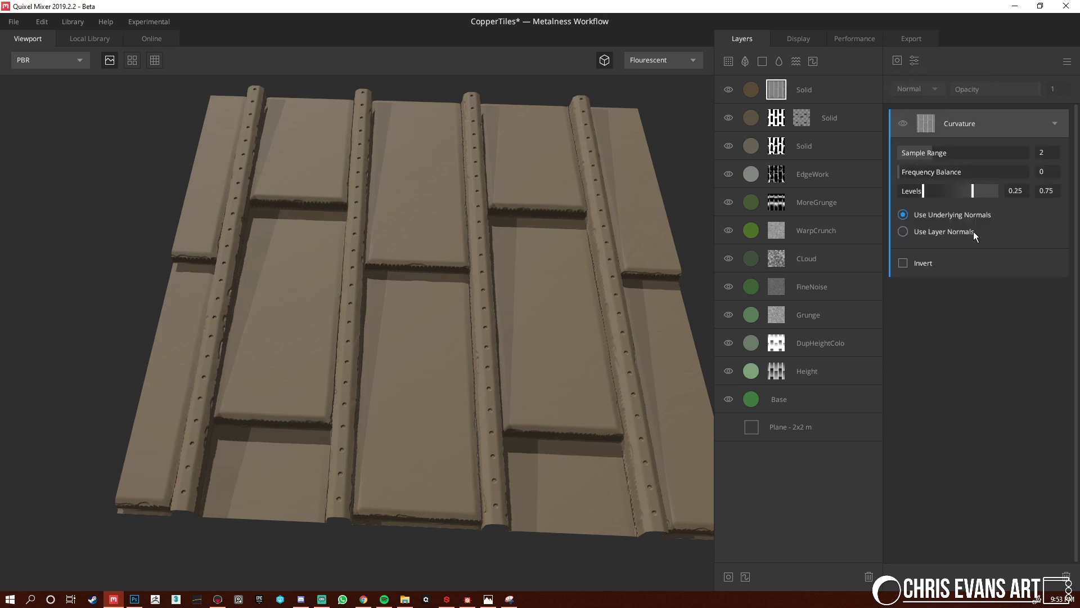
{"action": "left_click", "coordinate": [903, 263]}
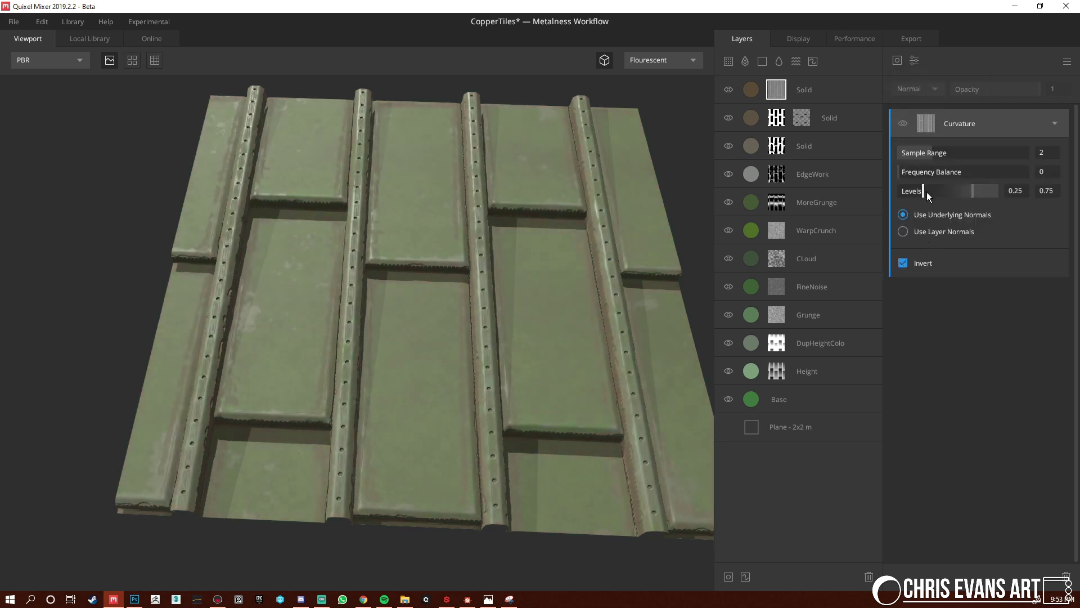
{"action": "left_click_drag", "start_coordinate": [927, 191], "coordinate": [961, 195]}
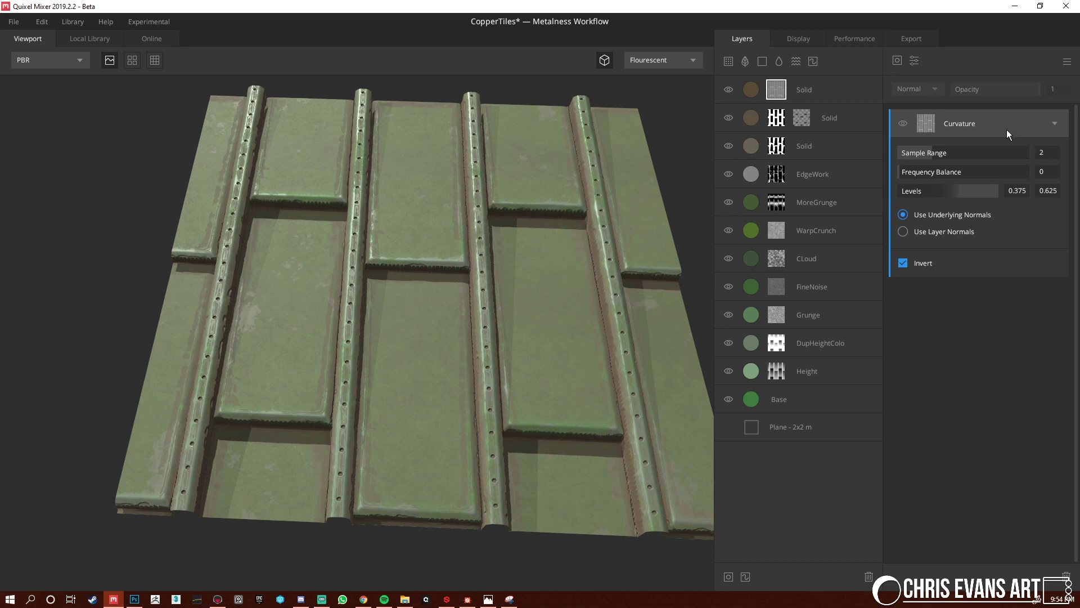
Duplicate the Curvature mask component, set the copy's blend mode to Min and clip it to the original beneath
{"action": "key", "text": "ctrl+d"}
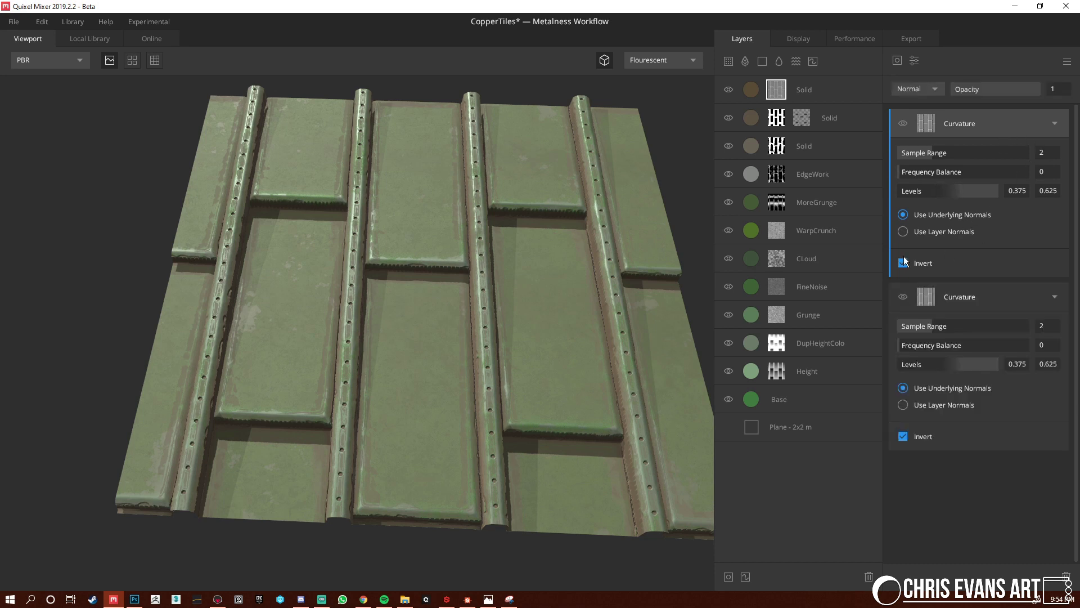
{"action": "left_click", "coordinate": [936, 90]}
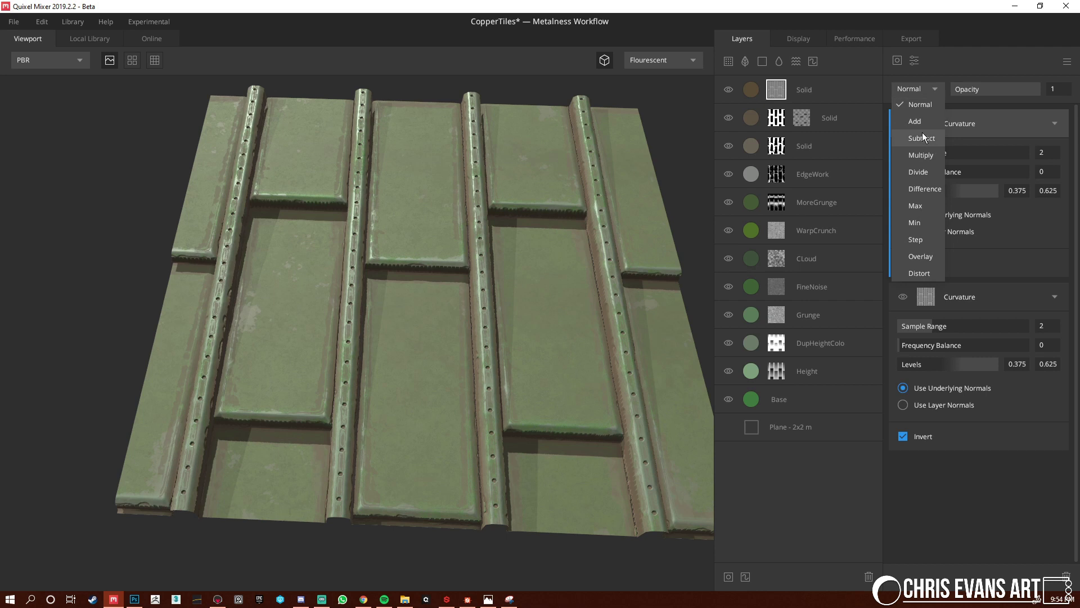
{"action": "left_click", "coordinate": [923, 222]}
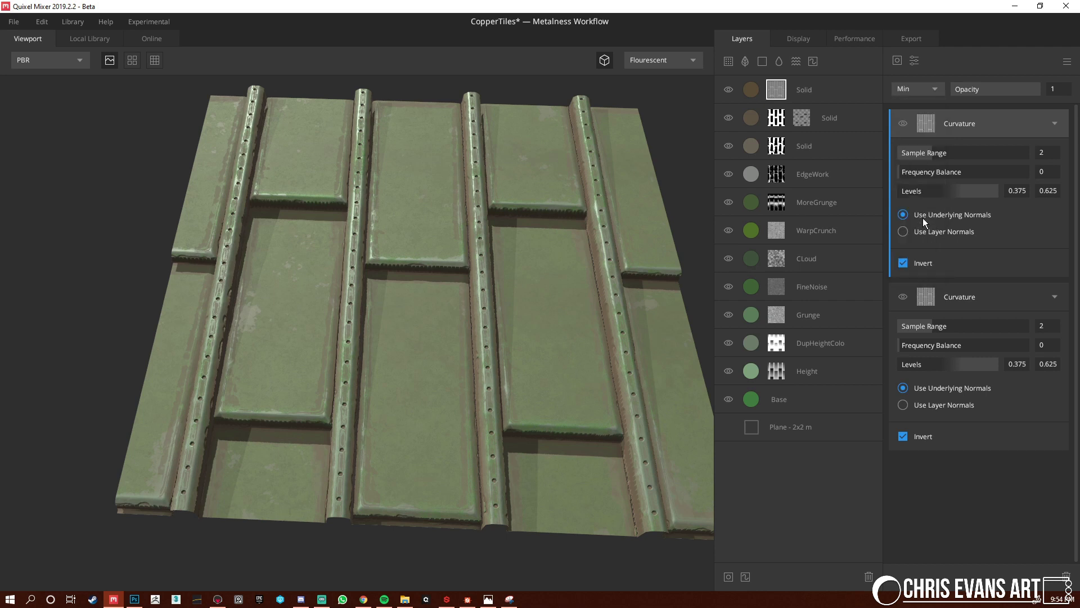
{"action": "left_click_drag", "start_coordinate": [957, 129], "coordinate": [964, 138]}
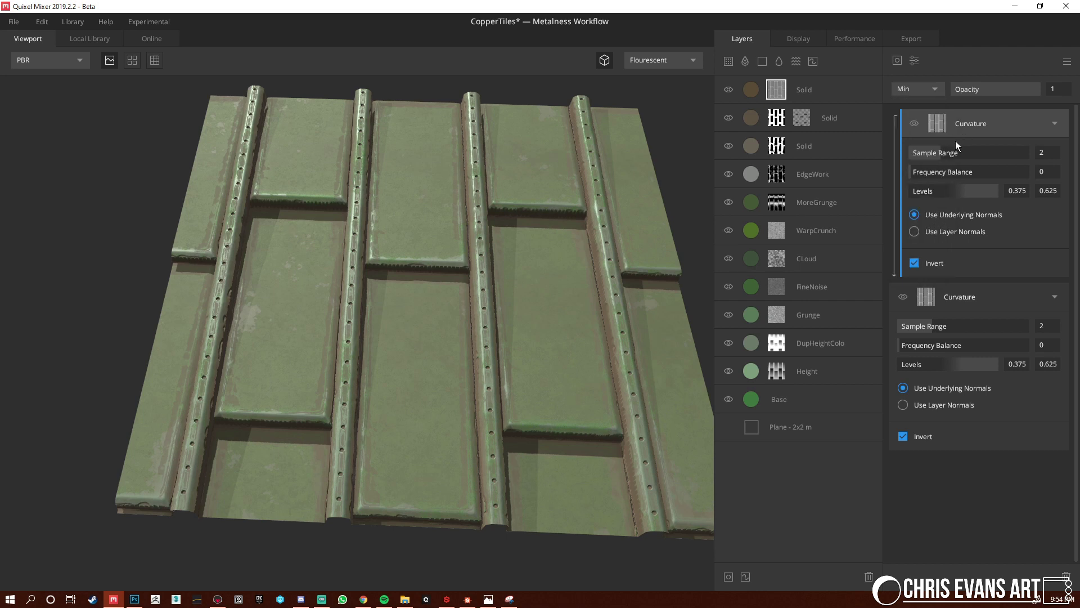
Preview the top Solid layer's mask in the viewport and change the upper Curvature's blend mode to Multiply
{"action": "key", "text": "m"}
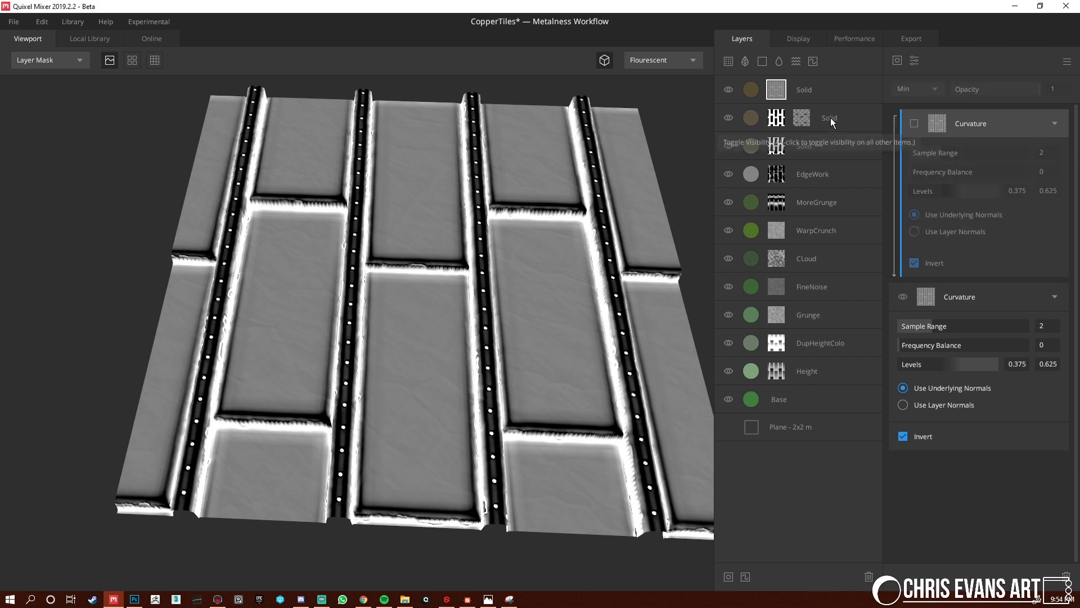
{"action": "left_click", "coordinate": [780, 86]}
{"action": "left_click", "coordinate": [987, 123]}
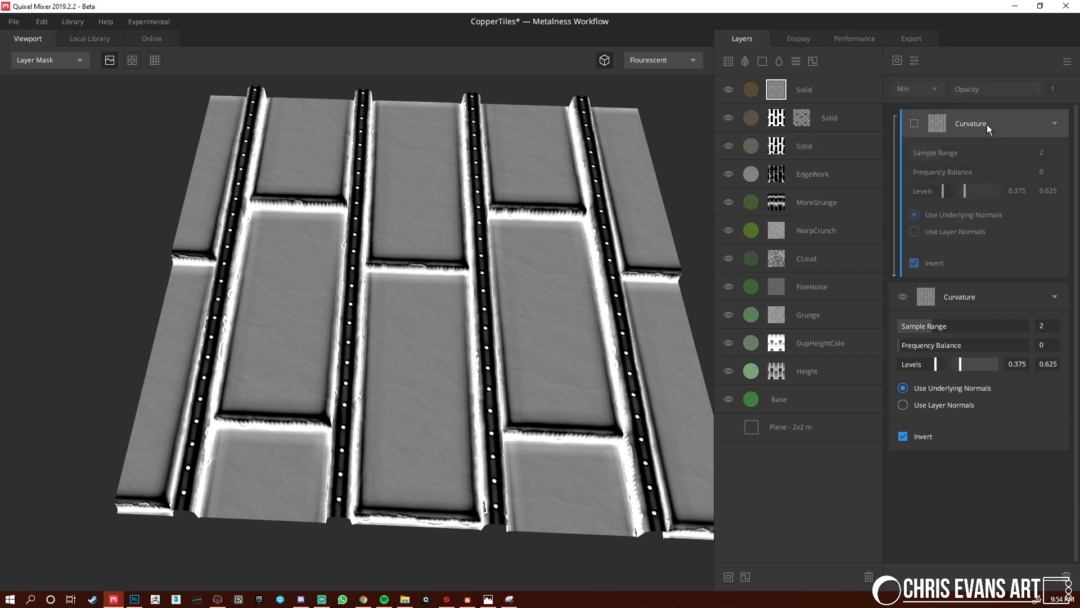
{"action": "left_click", "coordinate": [922, 90]}
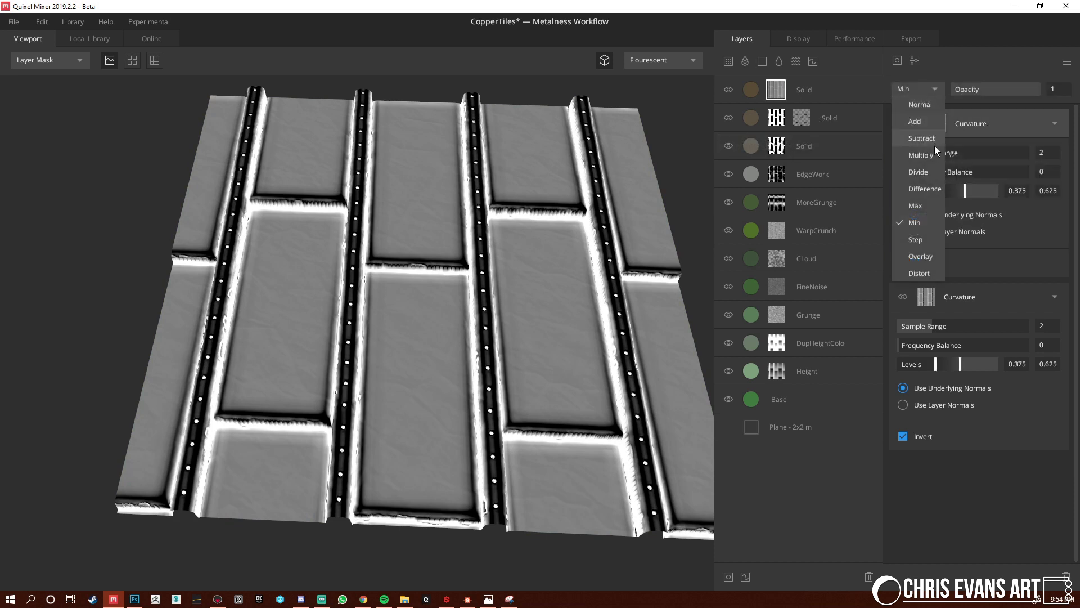
{"action": "left_click", "coordinate": [924, 157]}
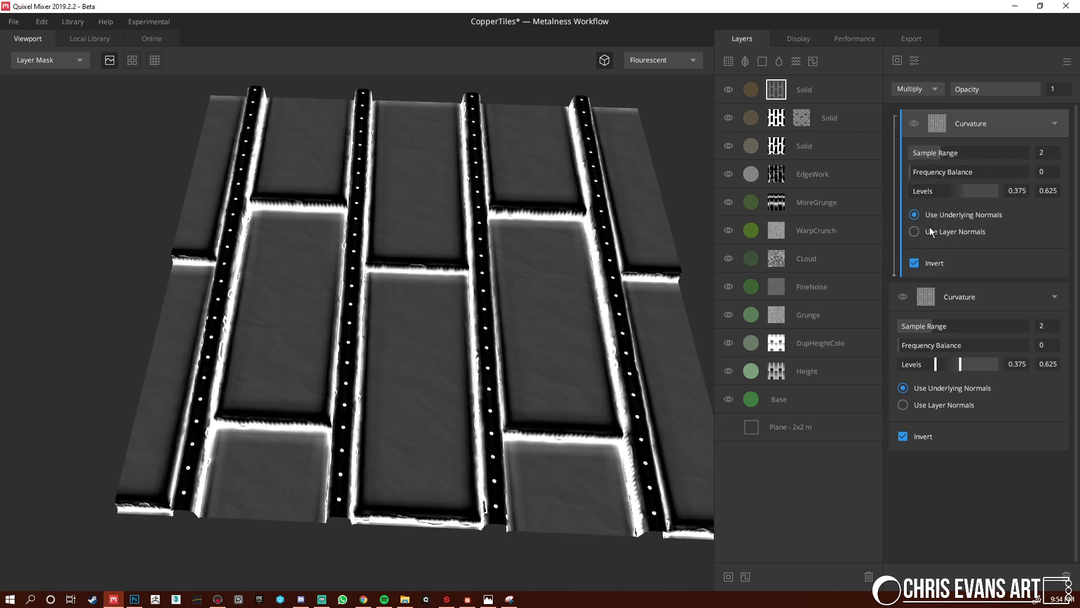
Set the upper Curvature's levels to 0.455 and 0.57, its sample range to 5 and its frequency balance to 1
{"action": "left_click_drag", "start_coordinate": [938, 189], "coordinate": [960, 192]}
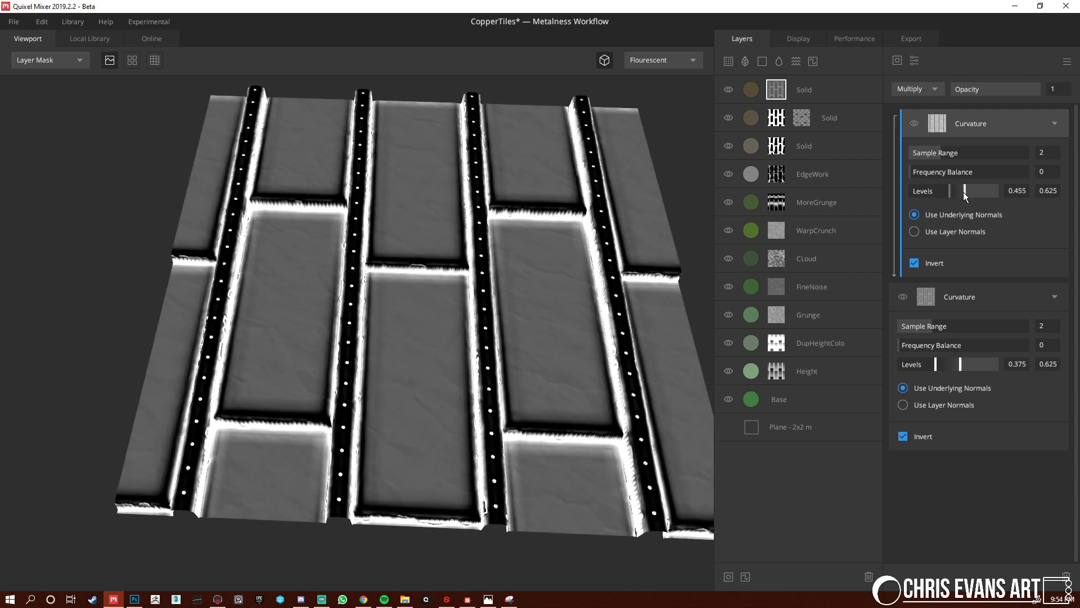
{"action": "left_click_drag", "start_coordinate": [963, 191], "coordinate": [960, 193]}
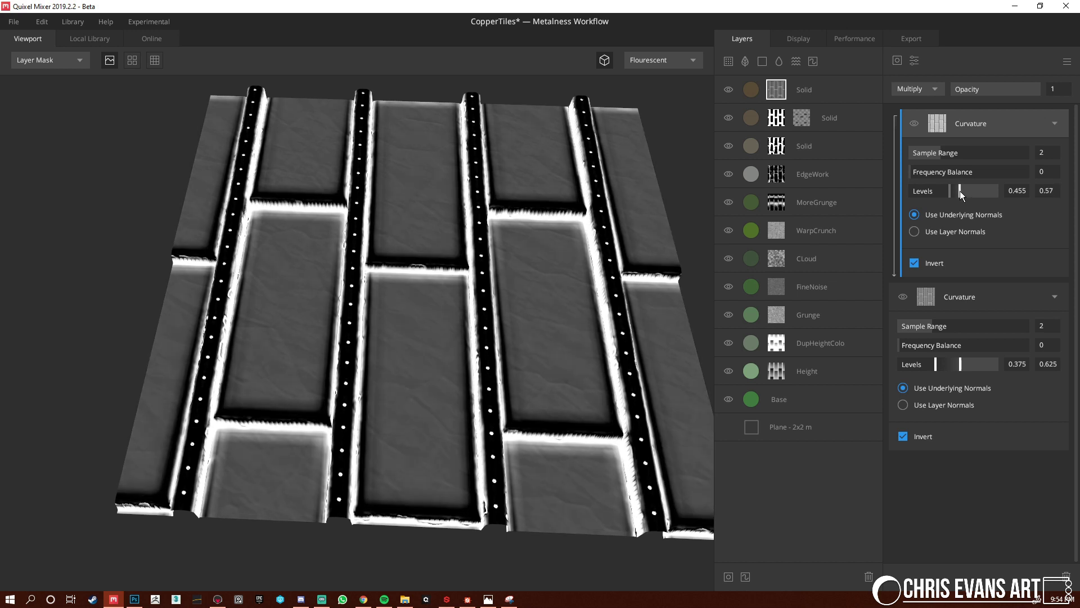
{"action": "left_click_drag", "start_coordinate": [950, 153], "coordinate": [1063, 144]}
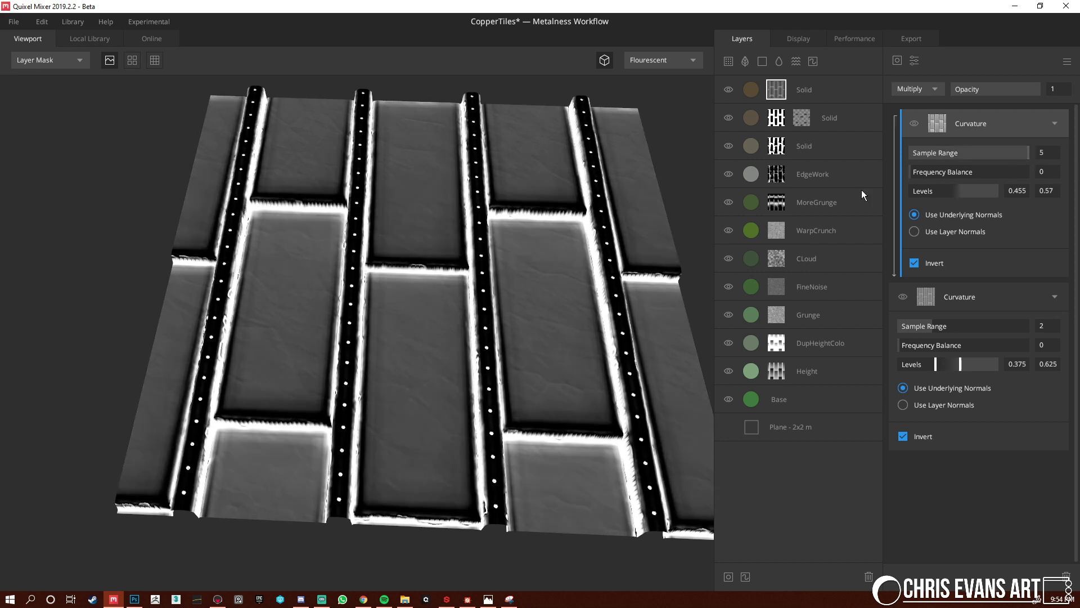
{"action": "left_click_drag", "start_coordinate": [913, 172], "coordinate": [1045, 231]}
Set the lower Curvature's frequency balance to 0.632 and compare the mask with the upper Curvature hidden and shown
{"action": "left_click", "coordinate": [1011, 345]}
{"action": "left_click_drag", "start_coordinate": [1002, 346], "coordinate": [981, 346]}
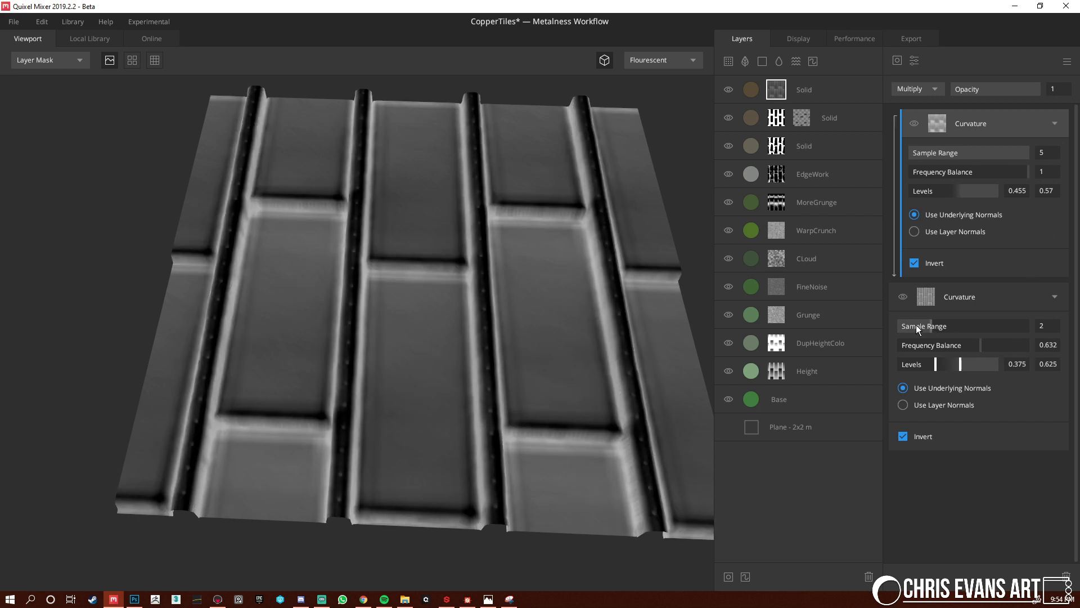
{"action": "left_click", "coordinate": [915, 123]}
{"action": "left_click", "coordinate": [915, 123]}
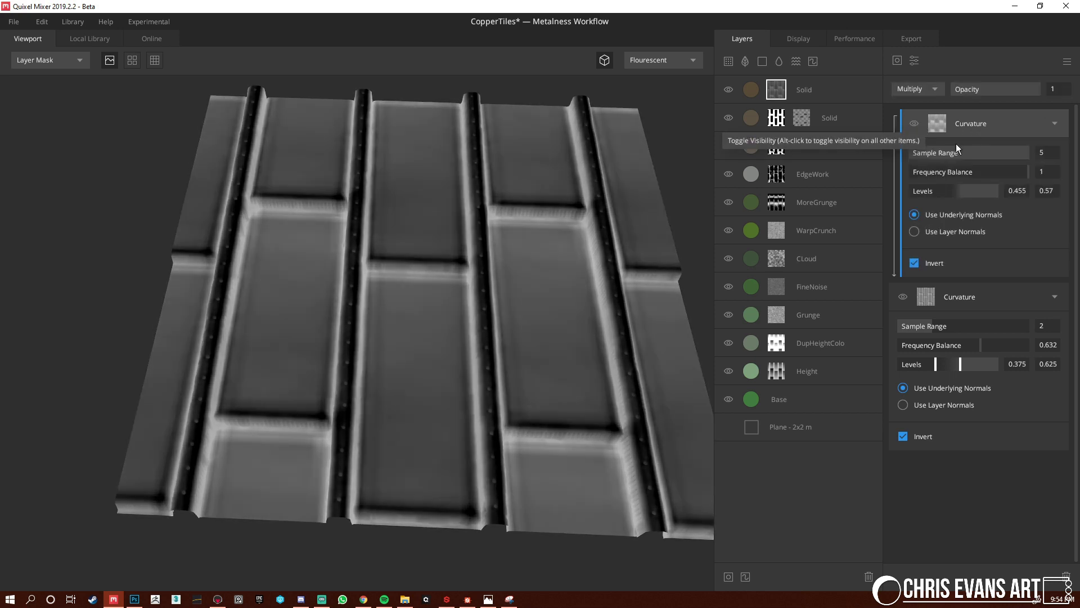
Add a Gradient Remap modifier above the Curvature components with range 0 to 0.278, repeat 6 and curve 0.731
{"action": "left_click", "coordinate": [899, 61]}
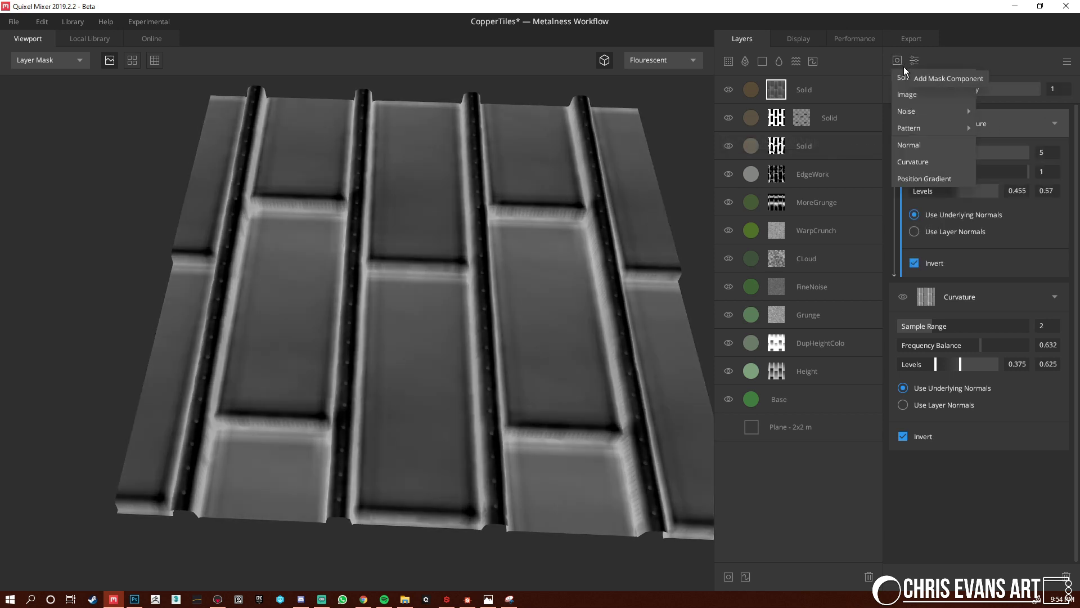
{"action": "left_click", "coordinate": [913, 66]}
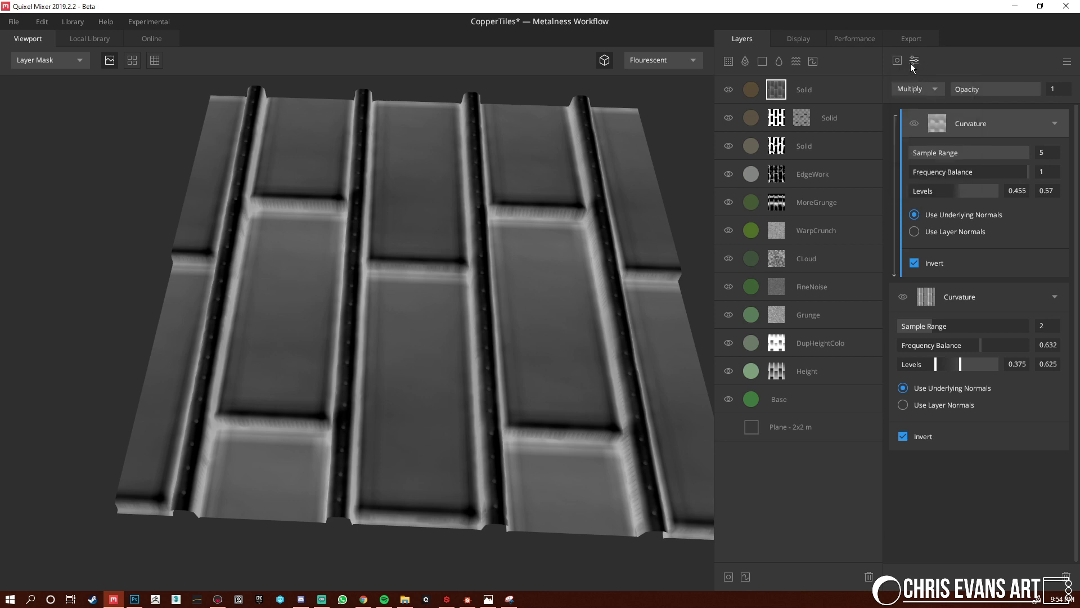
{"action": "left_click", "coordinate": [914, 61]}
{"action": "left_click", "coordinate": [963, 146]}
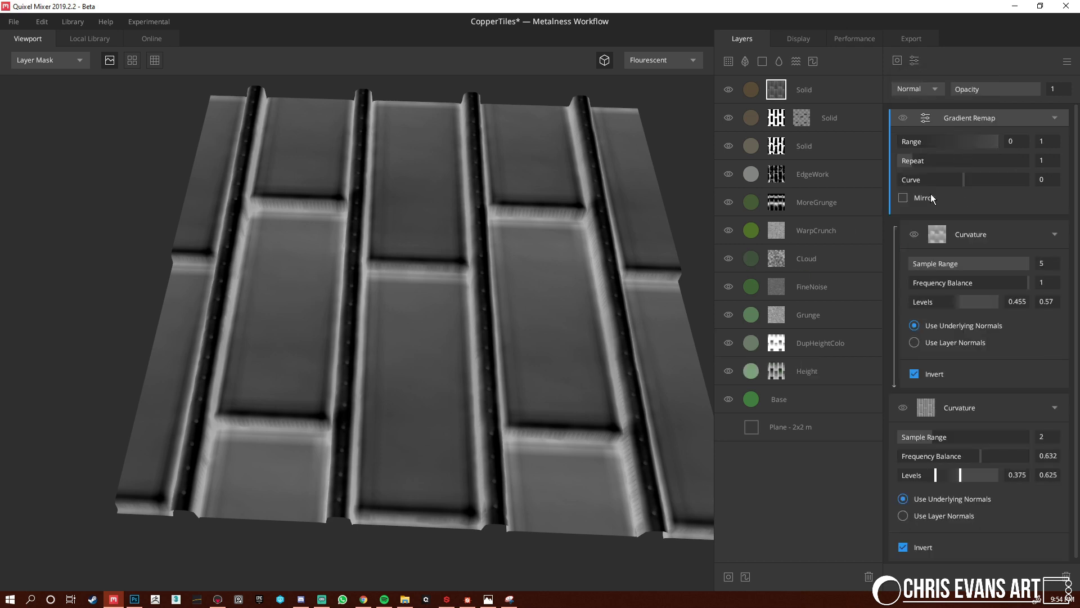
{"action": "scroll", "coordinate": [535, 304], "scroll_direction": "up", "scroll_amount": 5}
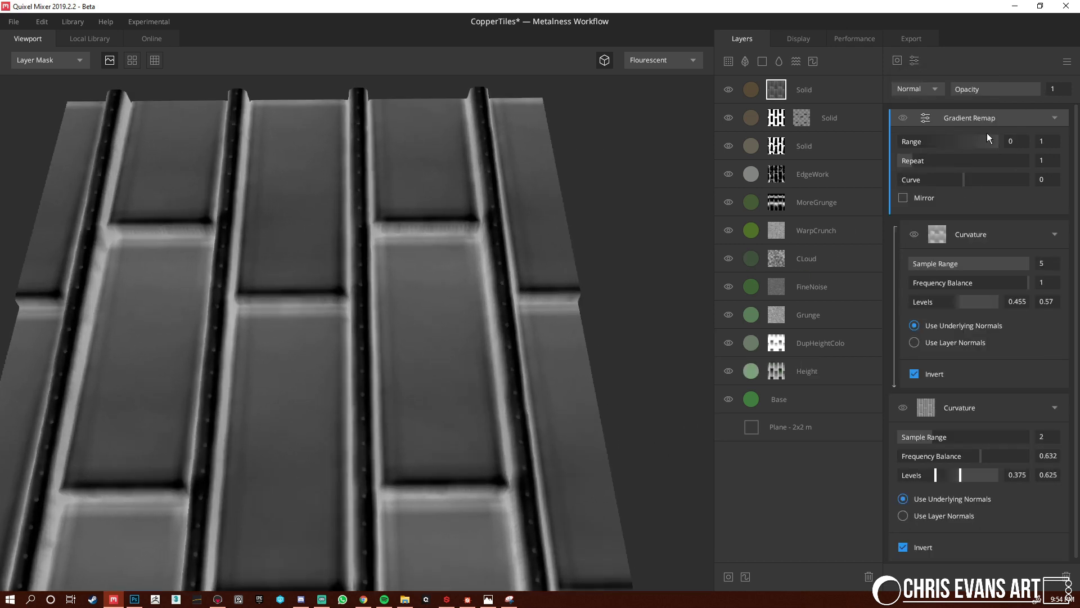
{"action": "left_click_drag", "start_coordinate": [987, 140], "coordinate": [977, 162]}
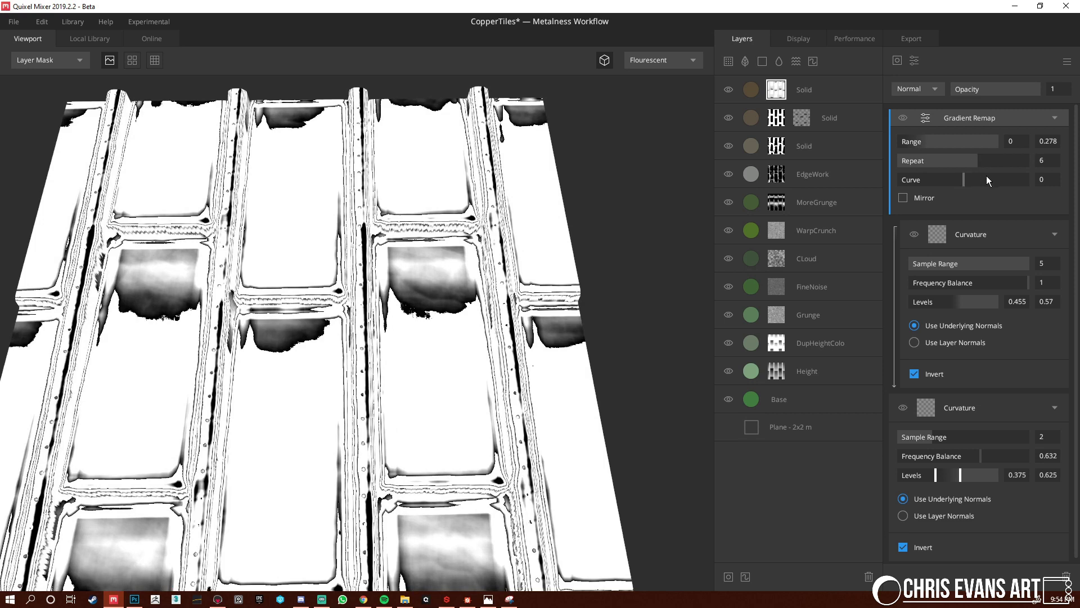
{"action": "left_click_drag", "start_coordinate": [987, 175], "coordinate": [1011, 178]}
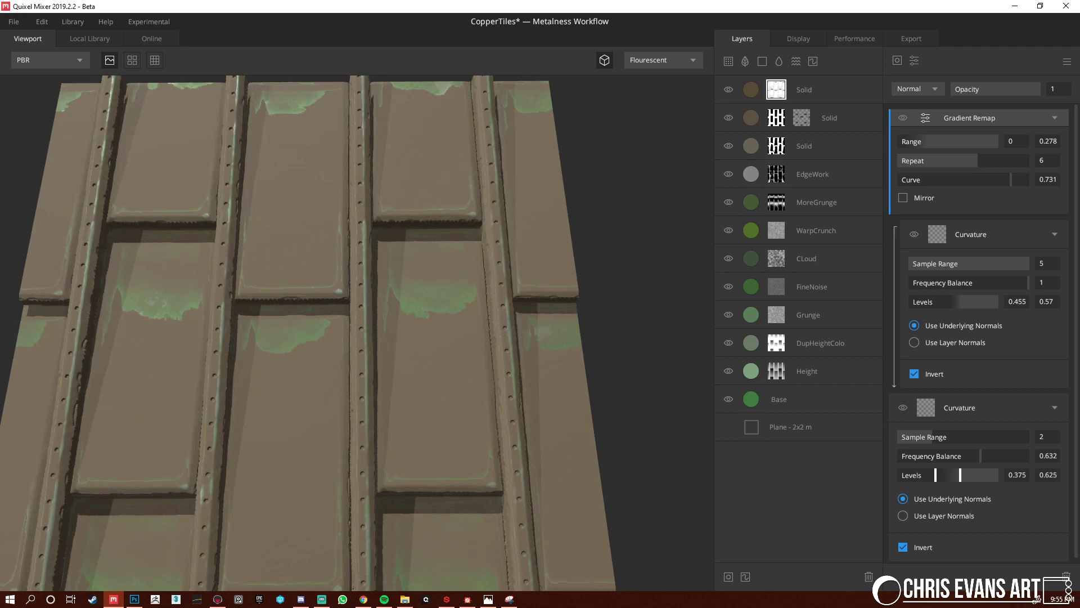
Try to add a Worley noise component to the mask stack while the Gradient Remap is selected
{"action": "key", "text": "alt+Tab"}
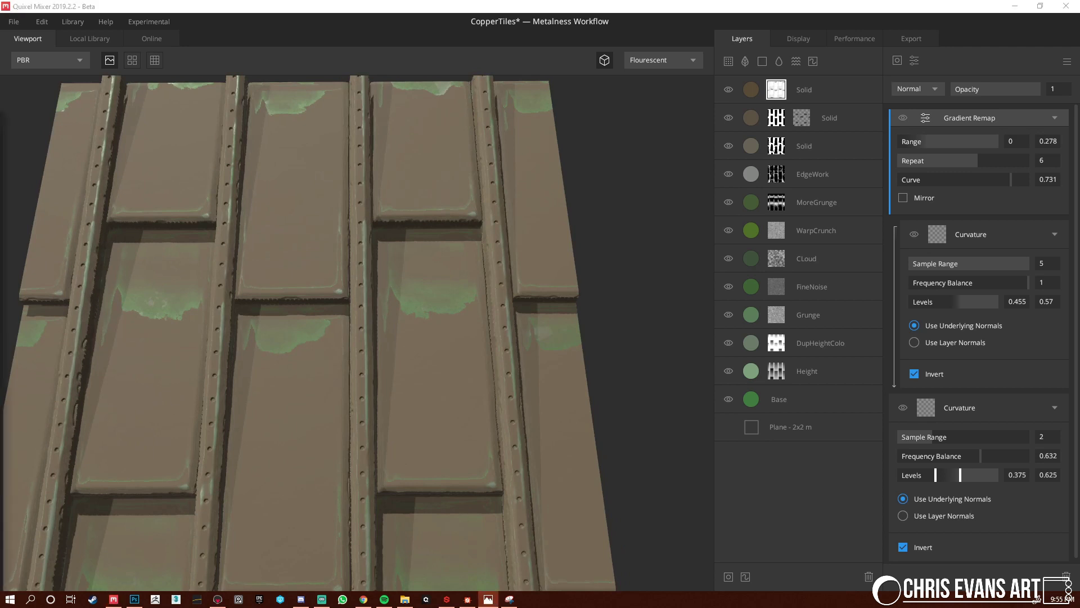
{"action": "left_click", "coordinate": [896, 60]}
{"action": "mouse_move", "coordinate": [931, 112]}
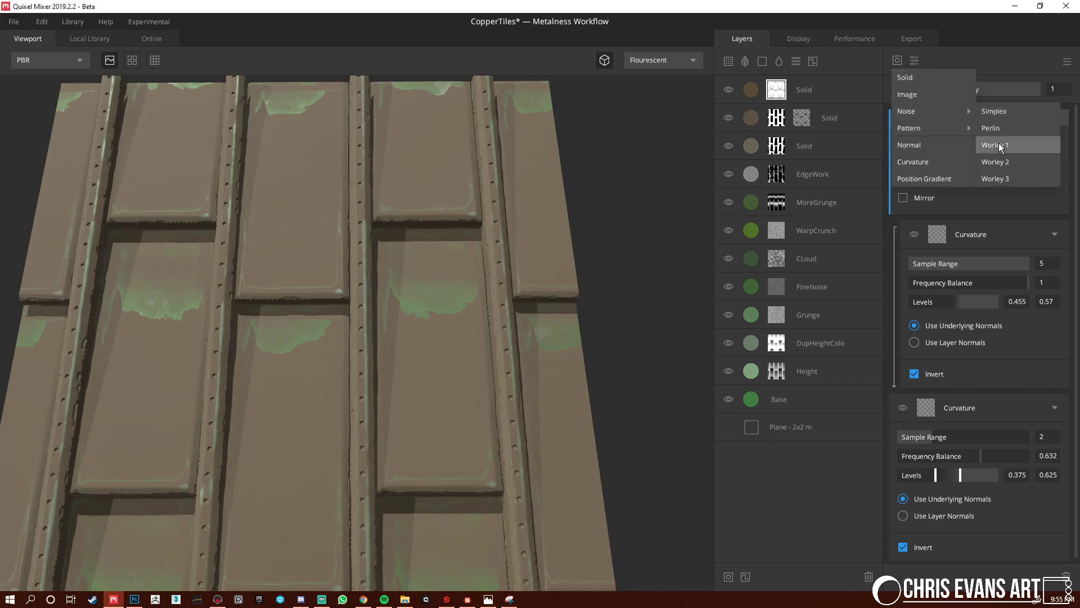
{"action": "left_click", "coordinate": [1005, 161]}
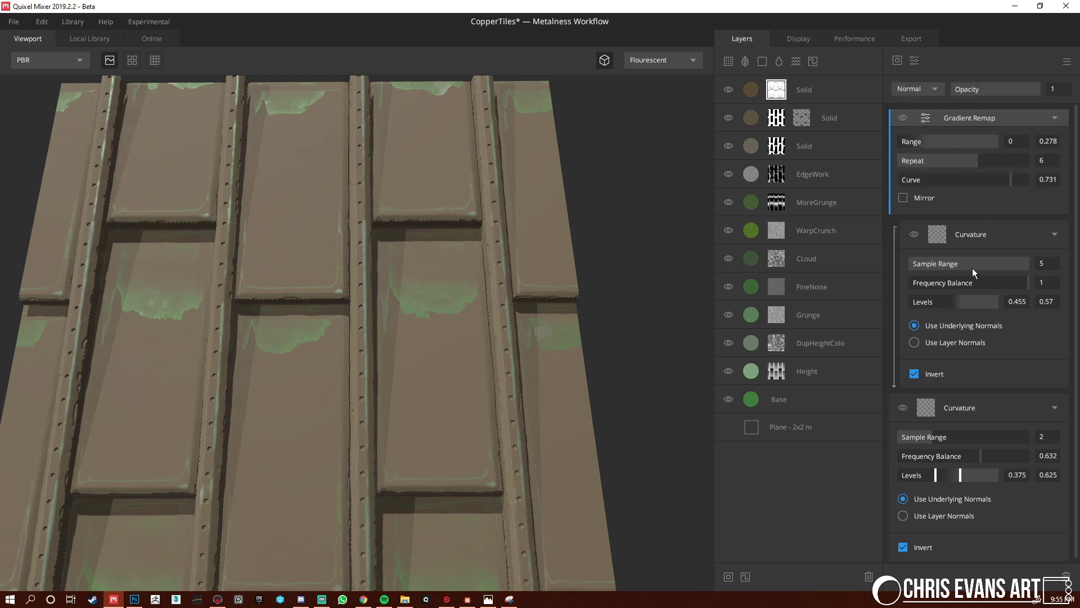
{"action": "left_click", "coordinate": [897, 61]}
{"action": "mouse_move", "coordinate": [941, 113]}
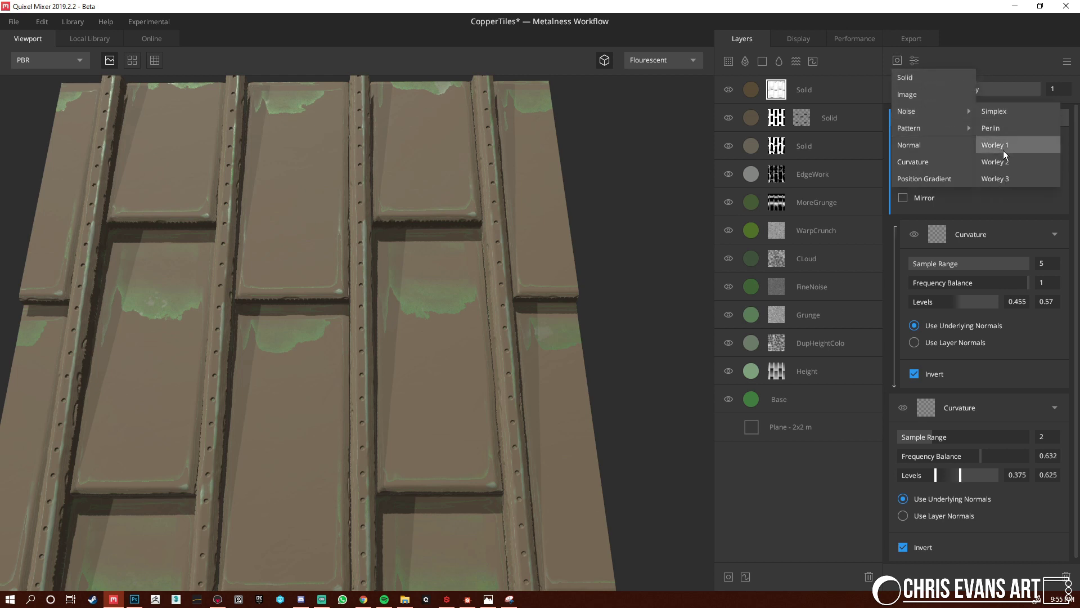
{"action": "left_click", "coordinate": [1008, 162]}
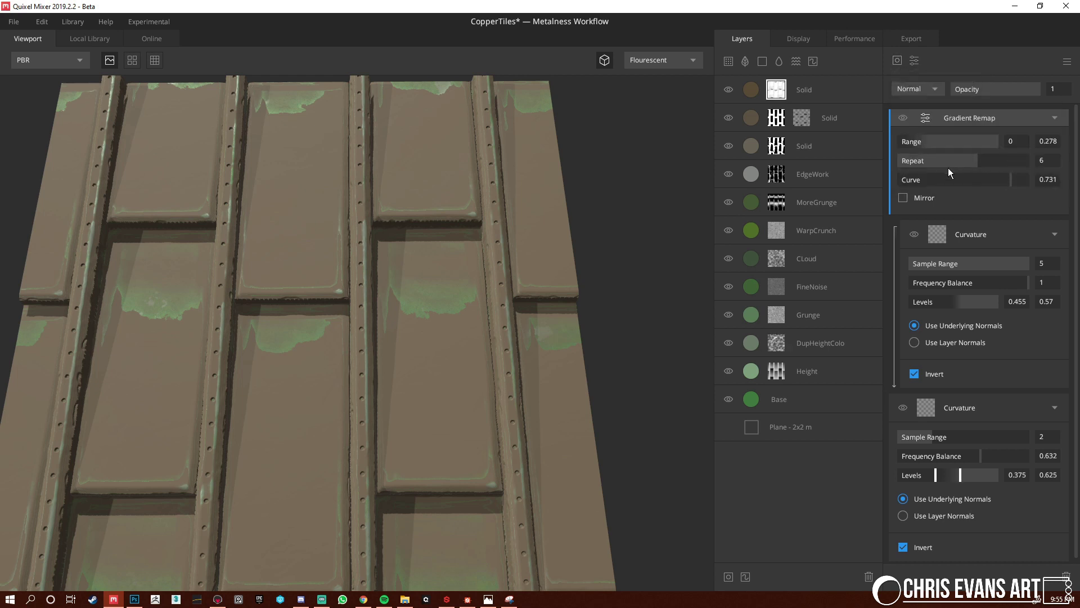
{"action": "left_click", "coordinate": [898, 61]}
{"action": "mouse_move", "coordinate": [926, 112]}
{"action": "left_click", "coordinate": [1002, 142]}
Add a Worley 1 Noise component from the upper Curvature and move it above the Gradient Remap in the mask stack
{"action": "left_click", "coordinate": [995, 234]}
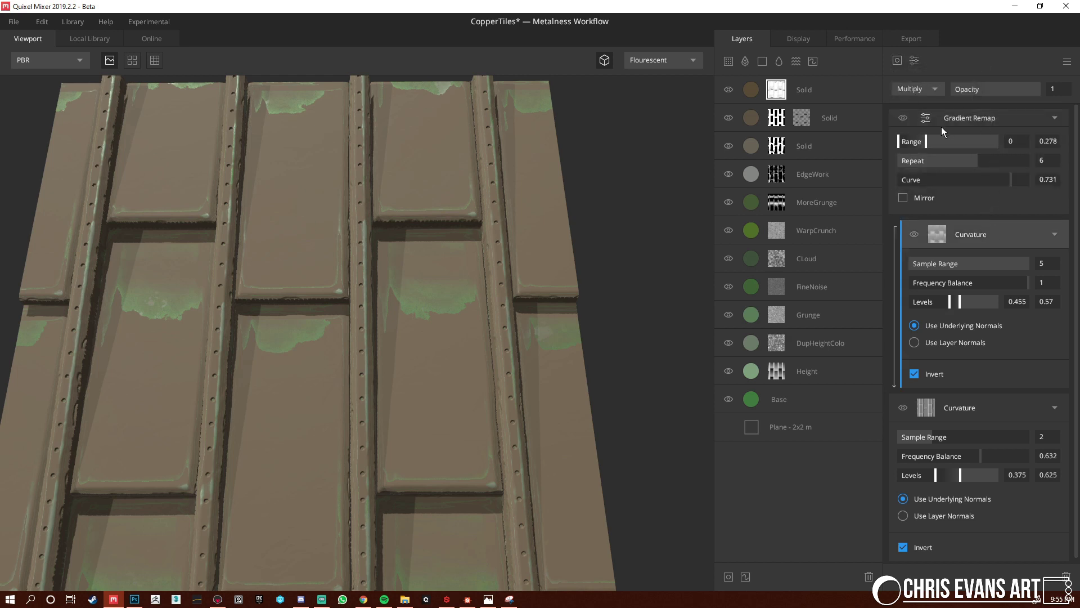
{"action": "left_click", "coordinate": [898, 60]}
{"action": "mouse_move", "coordinate": [928, 112]}
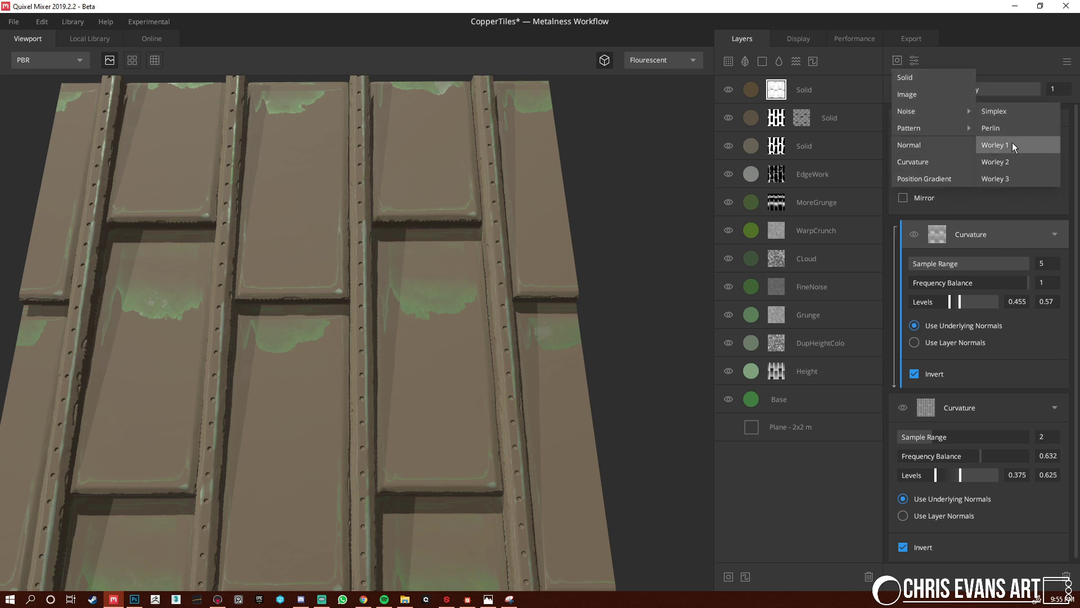
{"action": "left_click", "coordinate": [1012, 143]}
{"action": "left_click_drag", "start_coordinate": [978, 234], "coordinate": [978, 98]}
{"action": "left_click_drag", "start_coordinate": [970, 138], "coordinate": [971, 139]}
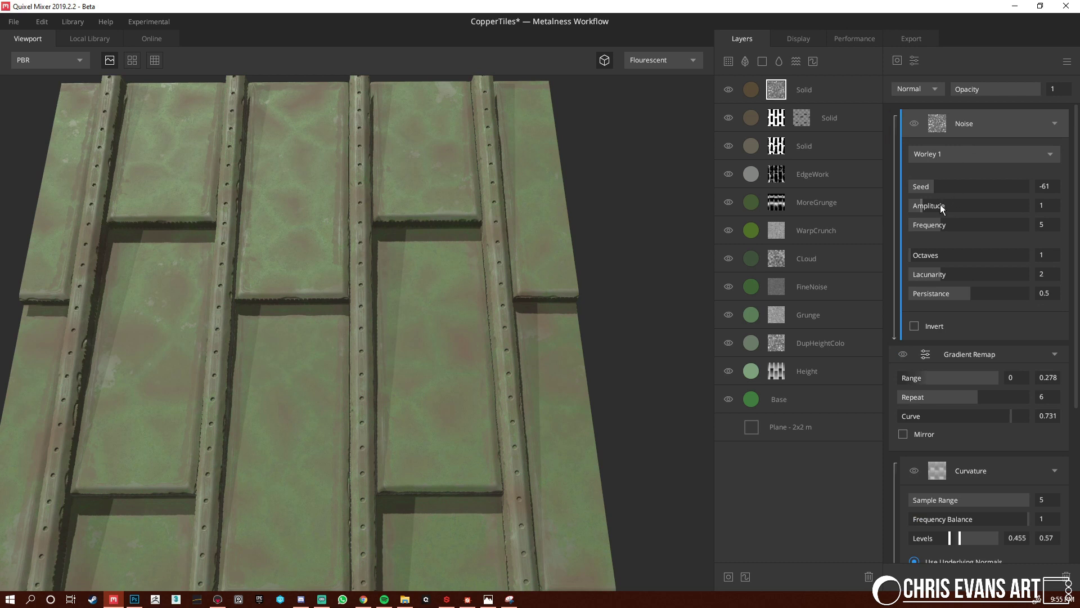
Set the Noise component's frequency to 20, octaves to 10 and blend mode to Subtract
{"action": "left_click_drag", "start_coordinate": [940, 225], "coordinate": [1030, 224]}
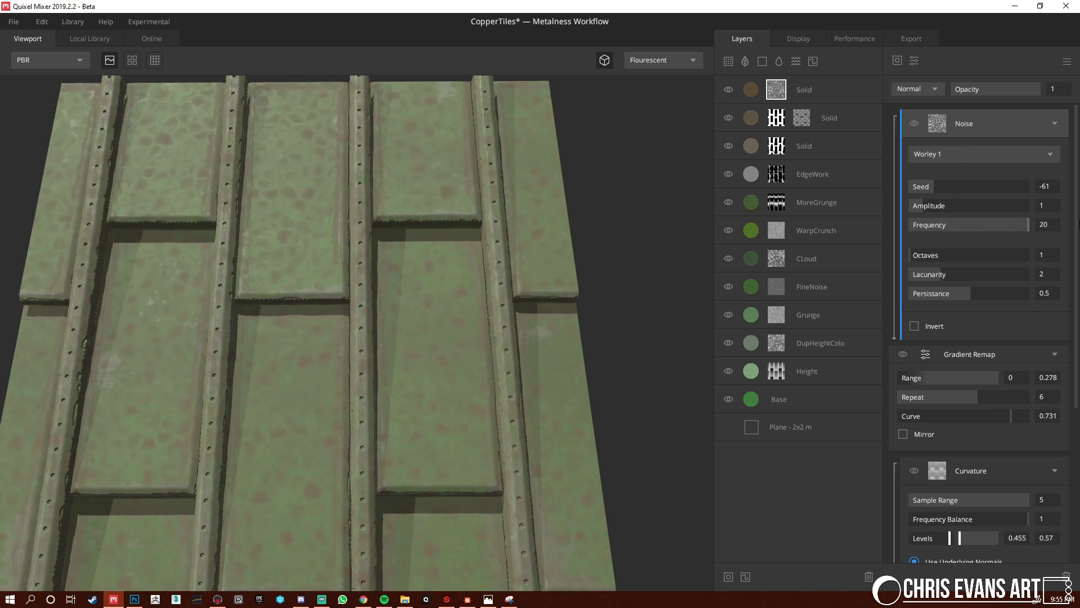
{"action": "left_click_drag", "start_coordinate": [981, 253], "coordinate": [1045, 252]}
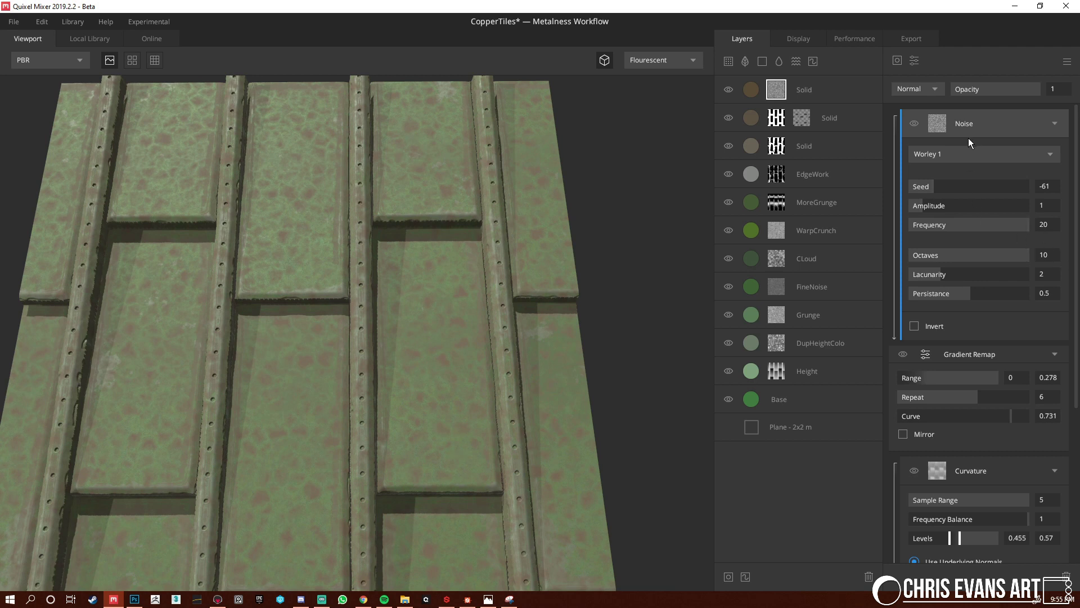
{"action": "left_click", "coordinate": [913, 89]}
{"action": "left_click", "coordinate": [924, 140]}
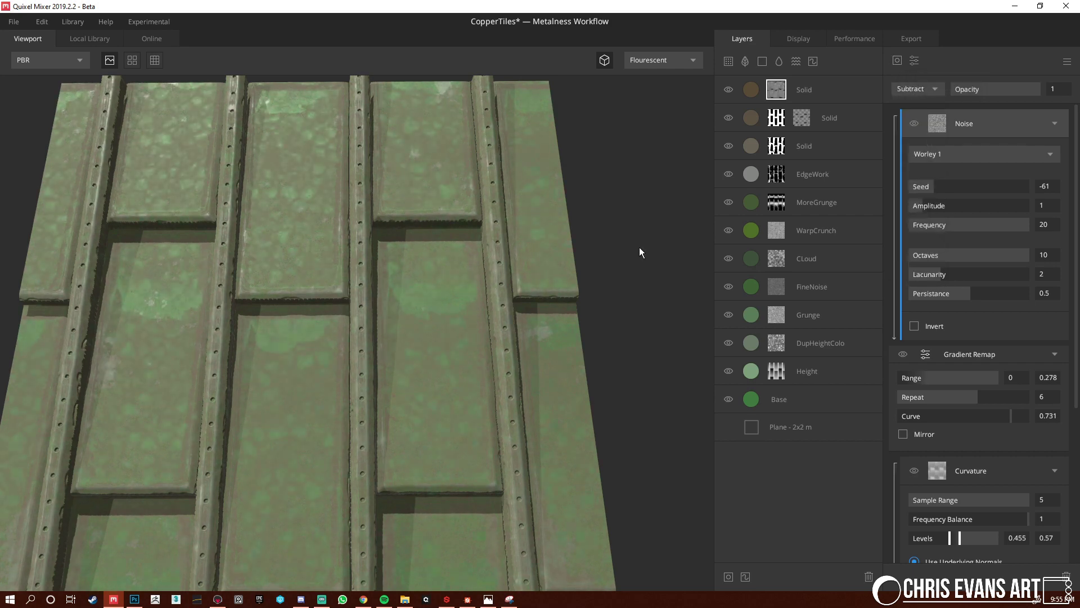
Set the Gradient Remap's repeat to 8
{"action": "left_click_drag", "start_coordinate": [508, 289], "coordinate": [342, 232]}
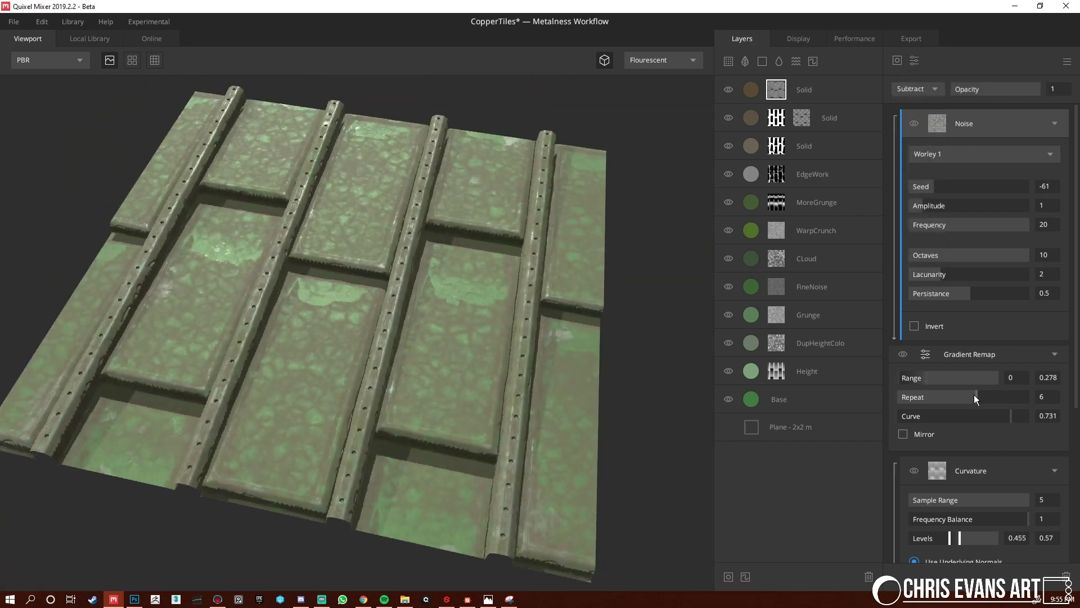
{"action": "left_click_drag", "start_coordinate": [983, 397], "coordinate": [998, 398]}
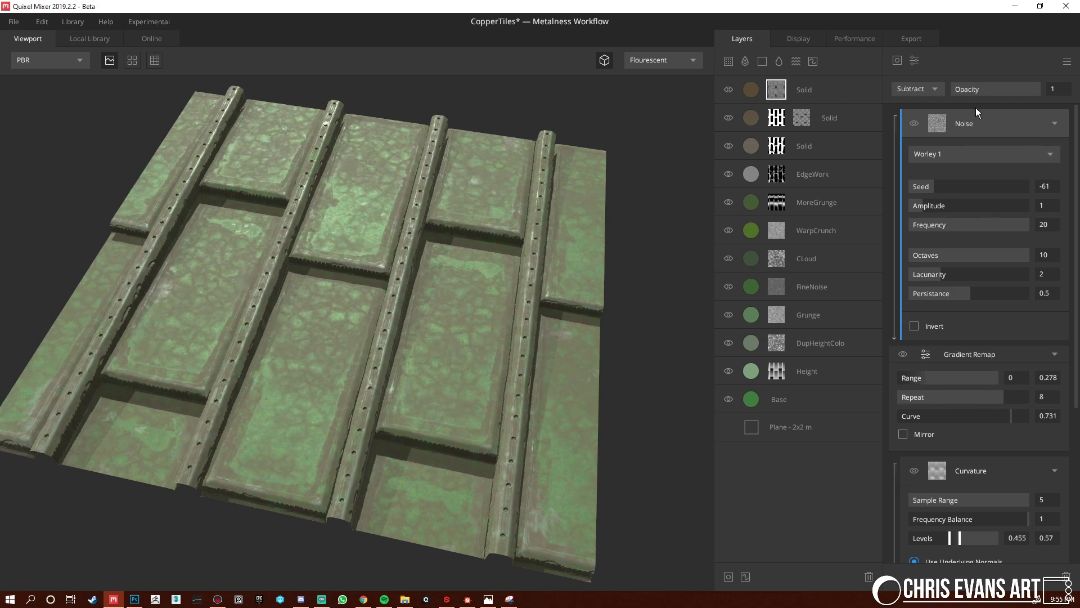
Add a Brightness/Contrast modifier above the Noise in the mask stack, with brightness 0.471 and contrast 9.567
{"action": "left_click", "coordinate": [916, 61]}
{"action": "left_click", "coordinate": [956, 75]}
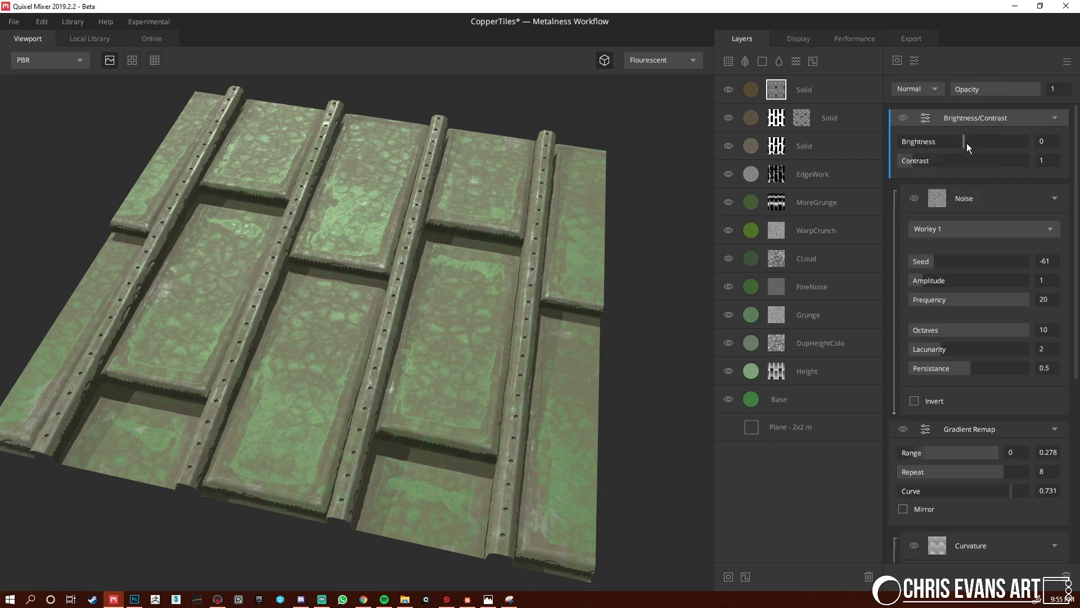
{"action": "left_click_drag", "start_coordinate": [966, 143], "coordinate": [1020, 156]}
{"action": "left_click_drag", "start_coordinate": [467, 344], "coordinate": [398, 304]}
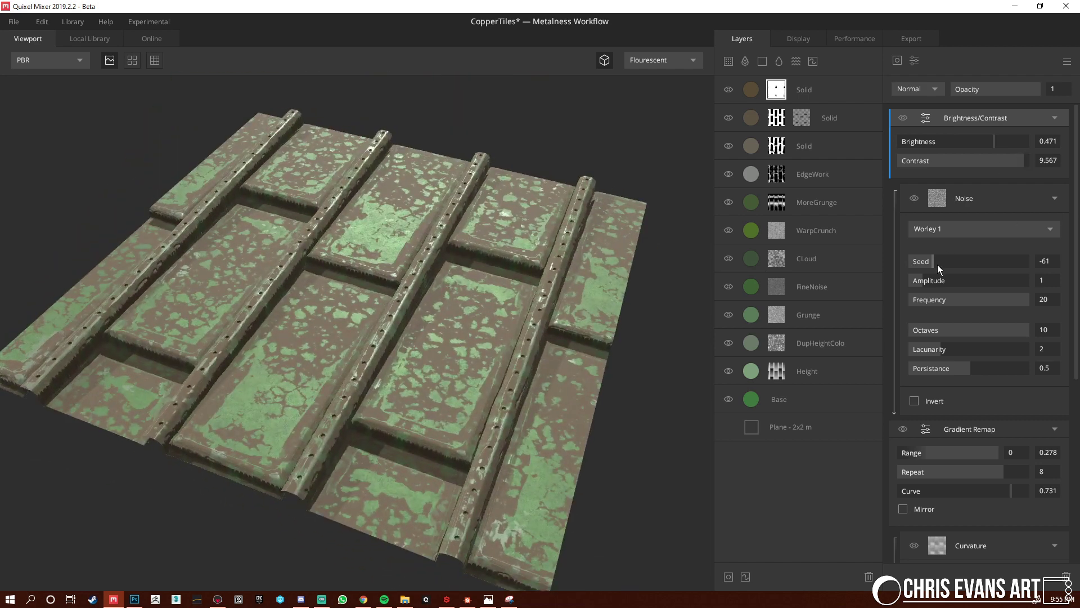
Set the Noise component's octaves to 9, lacunarity to 2.248 and persistence to 0.63, keeping the frequency at 20
{"action": "scroll", "coordinate": [934, 282], "scroll_direction": "down", "scroll_amount": 1}
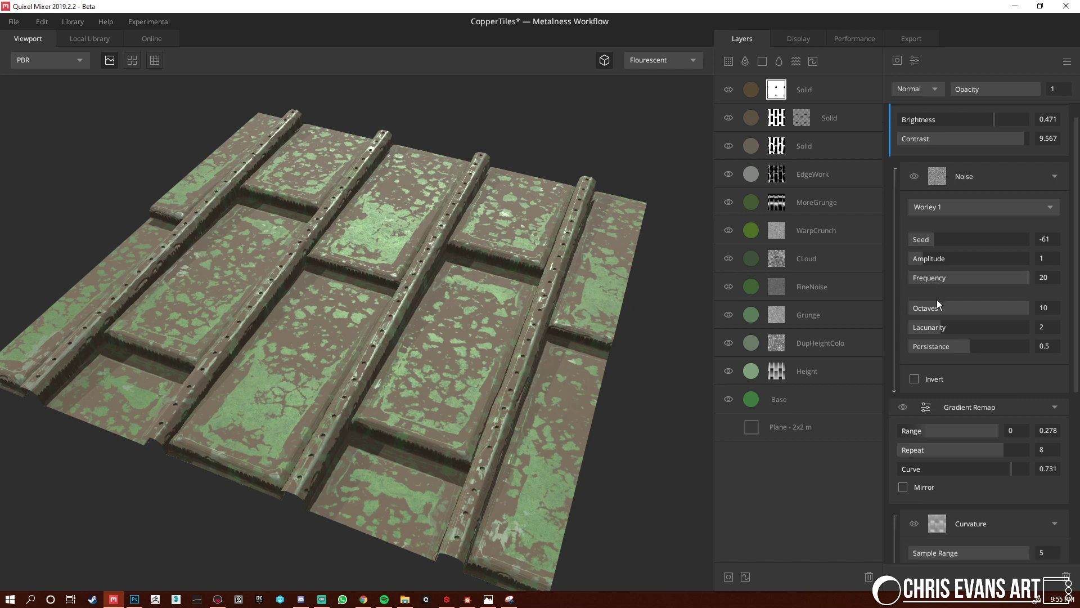
{"action": "left_click_drag", "start_coordinate": [938, 332], "coordinate": [985, 345]}
{"action": "left_click", "coordinate": [1017, 311]}
{"action": "left_click", "coordinate": [1017, 278]}
{"action": "left_click_drag", "start_coordinate": [966, 280], "coordinate": [1045, 279]}
Set the sample range of both Curvature components to 1 and the upper one's frequency balance to 0
{"action": "scroll", "coordinate": [969, 380], "scroll_direction": "down", "scroll_amount": 5}
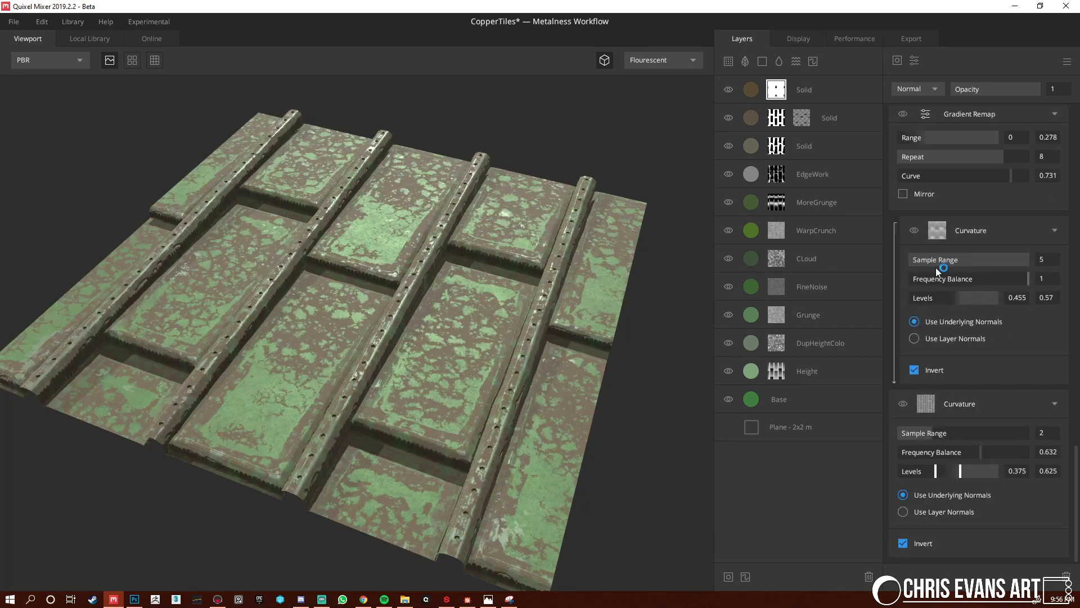
{"action": "left_click_drag", "start_coordinate": [948, 433], "coordinate": [892, 440]}
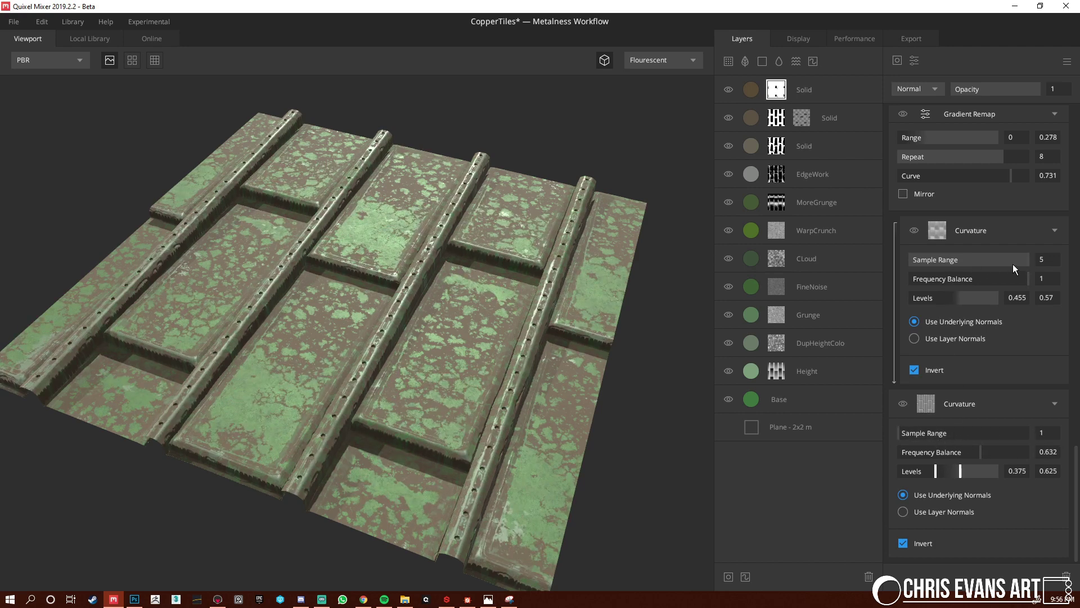
{"action": "left_click_drag", "start_coordinate": [1014, 262], "coordinate": [897, 271]}
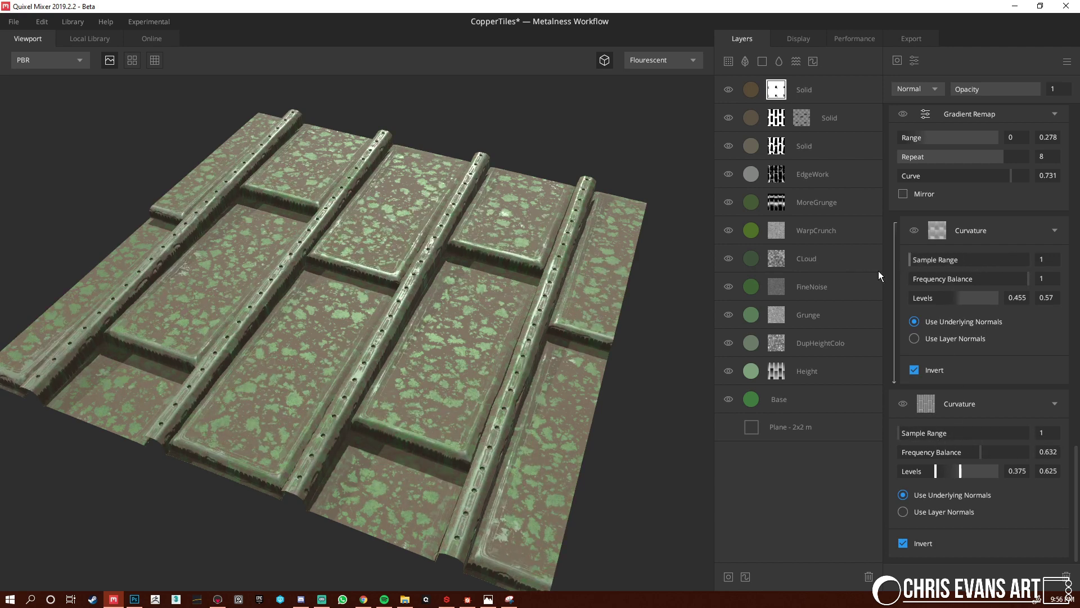
{"action": "left_click_drag", "start_coordinate": [963, 282], "coordinate": [885, 289]}
Try the upper Curvature's levels at 0.435 and 0.512, lower them further, and undo the last two changes
{"action": "mouse_move", "coordinate": [964, 298]}
{"action": "left_mouse_down"}
{"action": "mouse_move", "coordinate": [994, 299]}
{"action": "mouse_move", "coordinate": [950, 305]}
{"action": "left_mouse_up"}
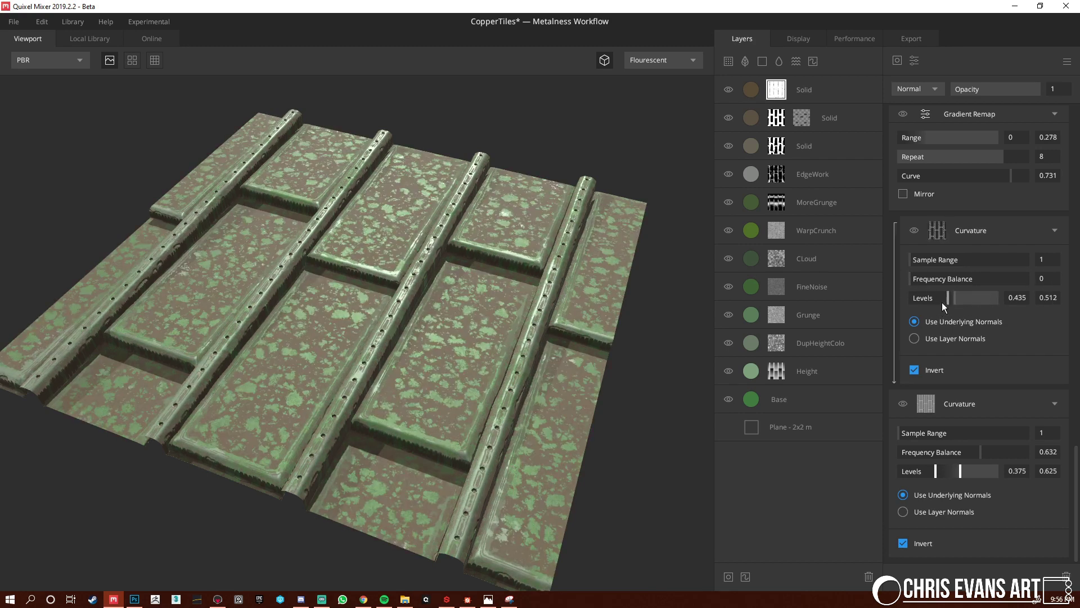
{"action": "mouse_move", "coordinate": [930, 302]}
{"action": "left_mouse_down"}
{"action": "mouse_move", "coordinate": [909, 303]}
{"action": "mouse_move", "coordinate": [953, 305]}
{"action": "mouse_move", "coordinate": [910, 303]}
{"action": "left_mouse_up"}
{"action": "key", "text": "ctrl+z"}
{"action": "key", "text": "ctrl+z"}
Set the Brightness/Contrast modifier's brightness to 0.878 and contrast to 3.982
{"action": "scroll", "coordinate": [974, 265], "scroll_direction": "up", "scroll_amount": 5}
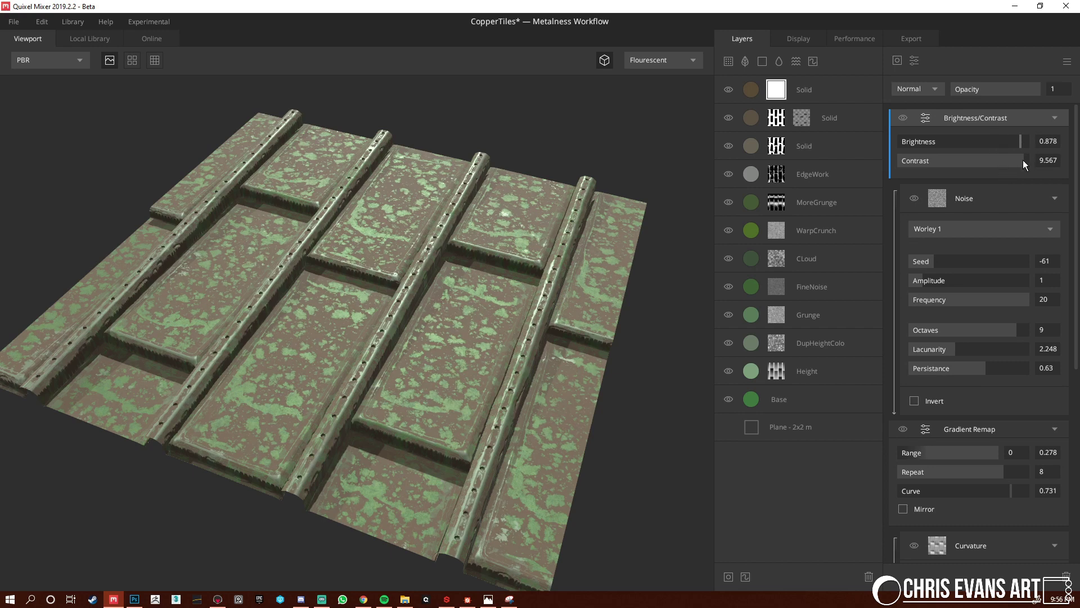
{"action": "left_click_drag", "start_coordinate": [1014, 164], "coordinate": [950, 164]}
{"action": "left_click_drag", "start_coordinate": [489, 358], "coordinate": [571, 339]}
{"action": "left_click", "coordinate": [742, 85]}
{"action": "left_click_drag", "start_coordinate": [1018, 165], "coordinate": [981, 165]}
Add a paint mask to the top Solid layer and choose a spatter brush for it
{"action": "left_click", "coordinate": [776, 89]}
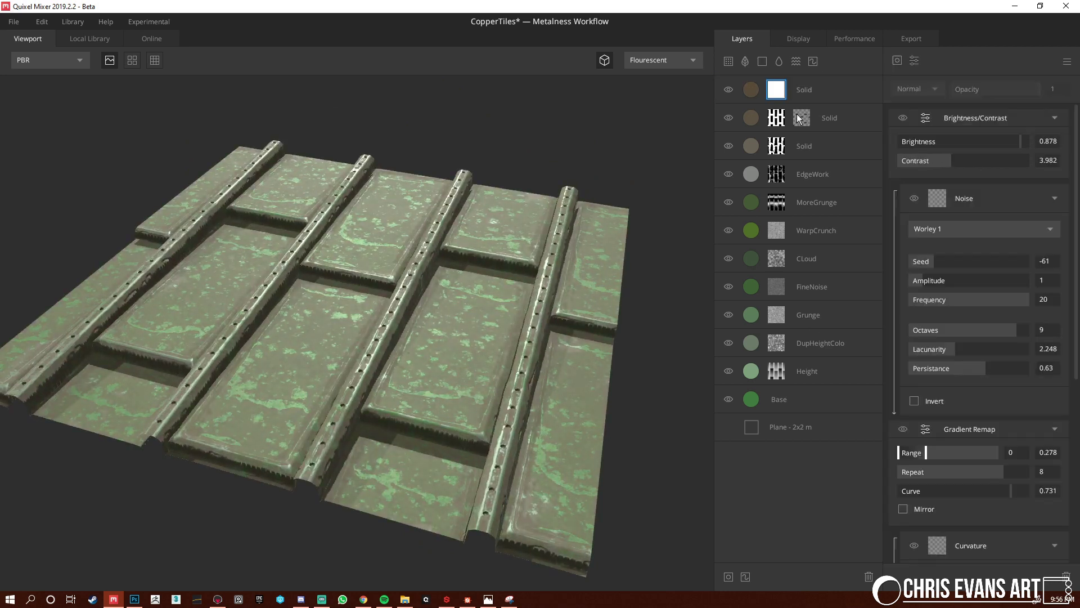
{"action": "left_click", "coordinate": [746, 576]}
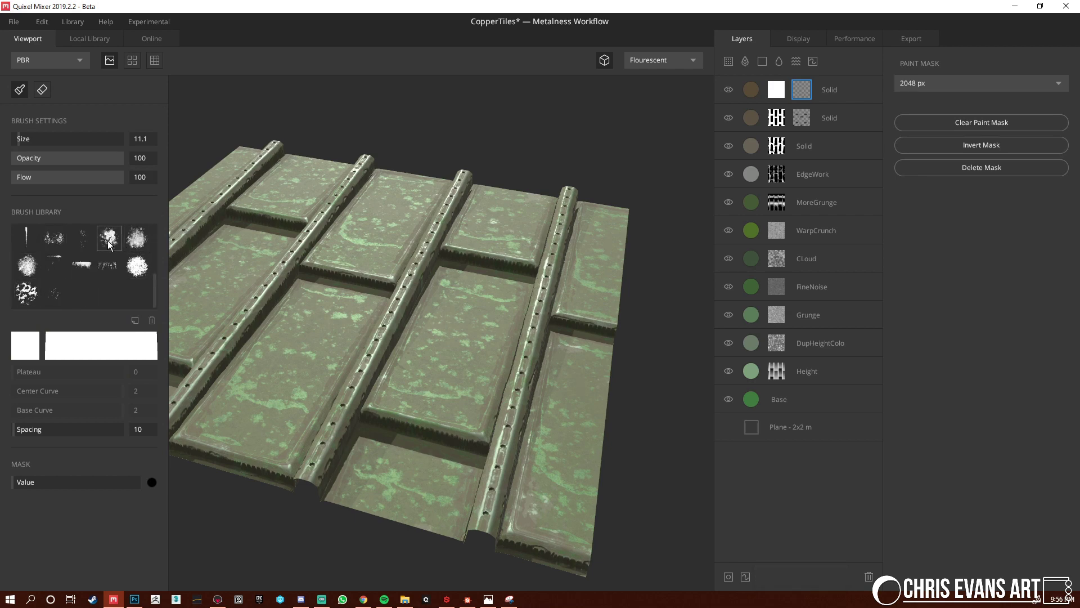
{"action": "left_click_drag", "start_coordinate": [444, 364], "coordinate": [467, 390], "text": "alt"}
{"action": "left_click_drag", "start_coordinate": [458, 343], "coordinate": [464, 432], "text": "alt"}
Enlarge the brush to size 39 and paint black into the mask over the middle of a tile to expose green
{"action": "key", "text": "bracketright"}
{"action": "key", "text": "bracketright"}
{"action": "key", "text": "bracketright"}
{"action": "key", "text": "bracketright"}
{"action": "key", "text": "bracketright"}
{"action": "key", "text": "bracketright"}
{"action": "key", "text": "bracketright"}
{"action": "key", "text": "bracketright"}
{"action": "left_click", "coordinate": [449, 414]}
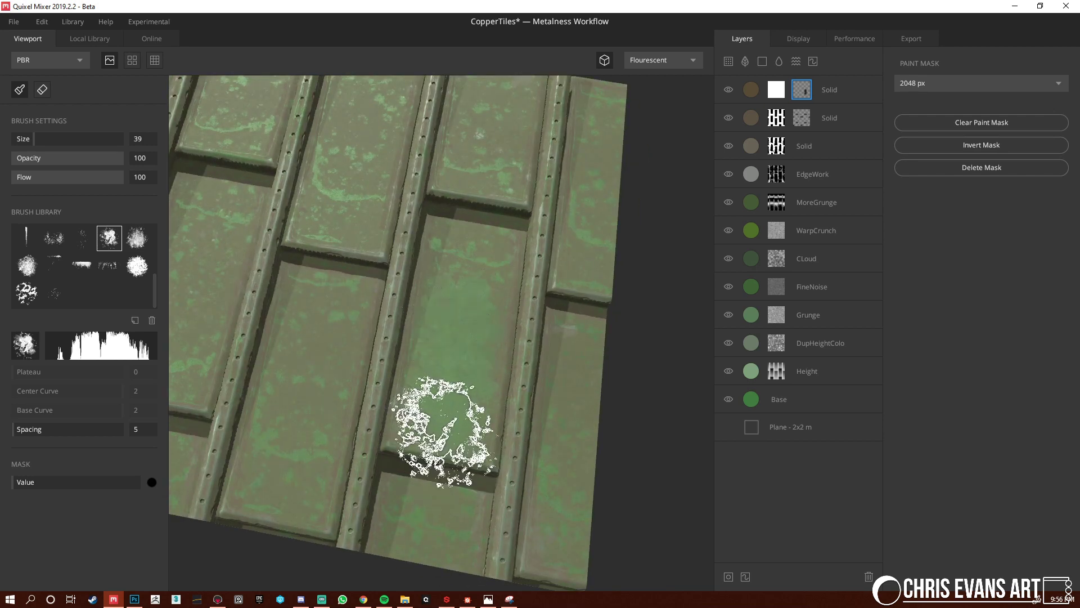
Paint black patches over the centres of several more tiles with a denser spatter brush at size 39
{"action": "mouse_move", "coordinate": [442, 432]}
{"action": "left_mouse_down", "text": "alt"}
{"action": "mouse_move", "coordinate": [405, 391]}
{"action": "mouse_move", "coordinate": [399, 337]}
{"action": "mouse_move", "coordinate": [362, 313]}
{"action": "mouse_move", "coordinate": [362, 331]}
{"action": "left_mouse_up", "text": "alt"}
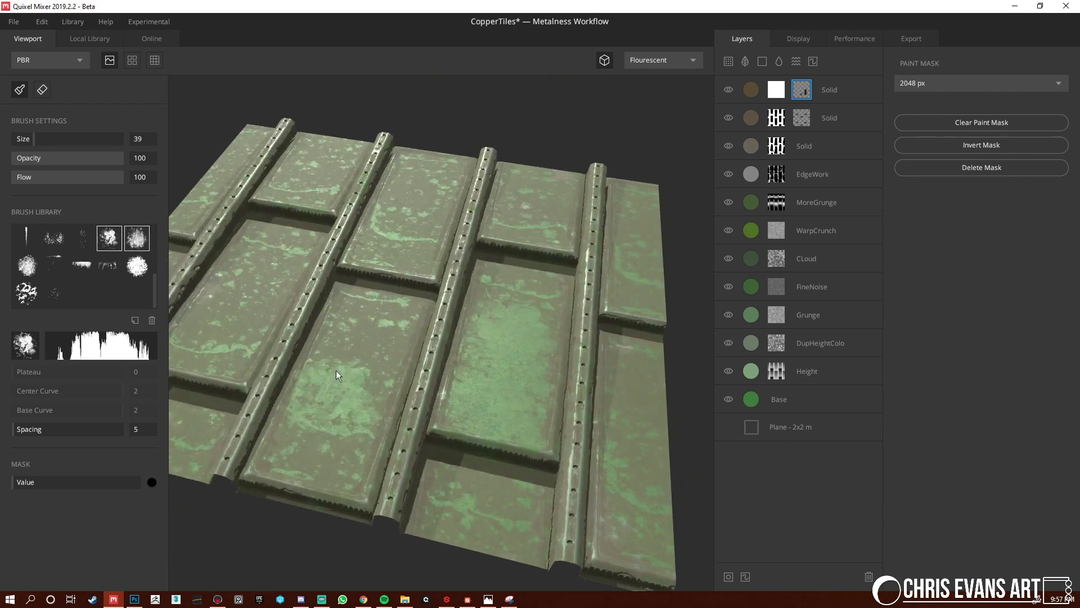
{"action": "left_click_drag", "start_coordinate": [370, 429], "coordinate": [338, 422], "text": "alt"}
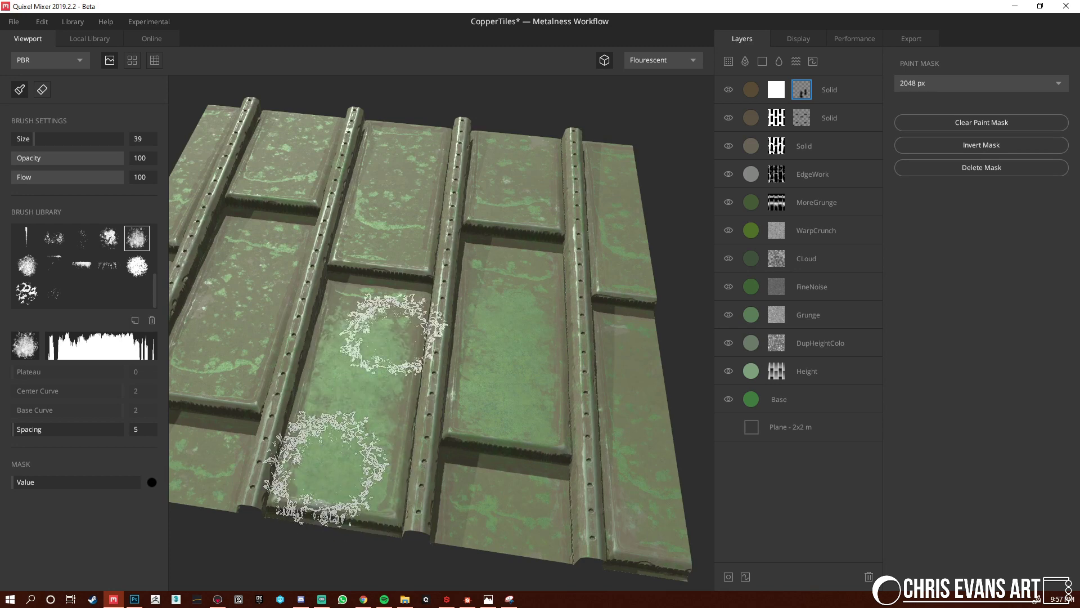
{"action": "mouse_move", "coordinate": [382, 374]}
{"action": "left_mouse_down", "text": "alt"}
{"action": "mouse_move", "coordinate": [455, 352]}
{"action": "mouse_move", "coordinate": [410, 181]}
{"action": "left_mouse_up", "text": "alt"}
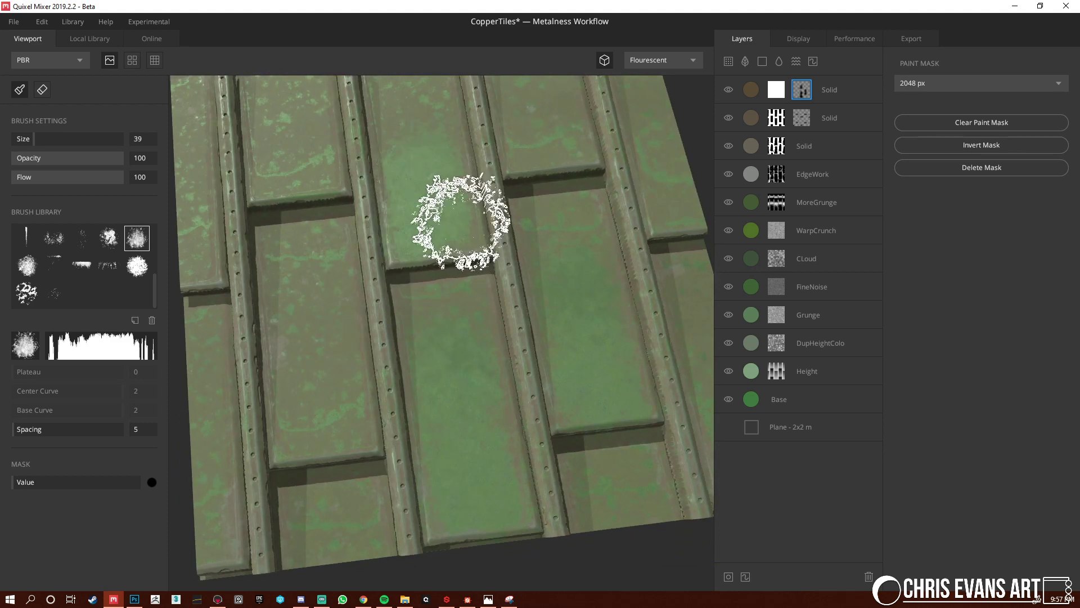
{"action": "mouse_move", "coordinate": [470, 349]}
{"action": "left_mouse_down", "text": "alt"}
{"action": "mouse_move", "coordinate": [374, 229]}
{"action": "mouse_move", "coordinate": [591, 241]}
{"action": "mouse_move", "coordinate": [482, 338]}
{"action": "mouse_move", "coordinate": [373, 373]}
{"action": "left_mouse_up", "text": "alt"}
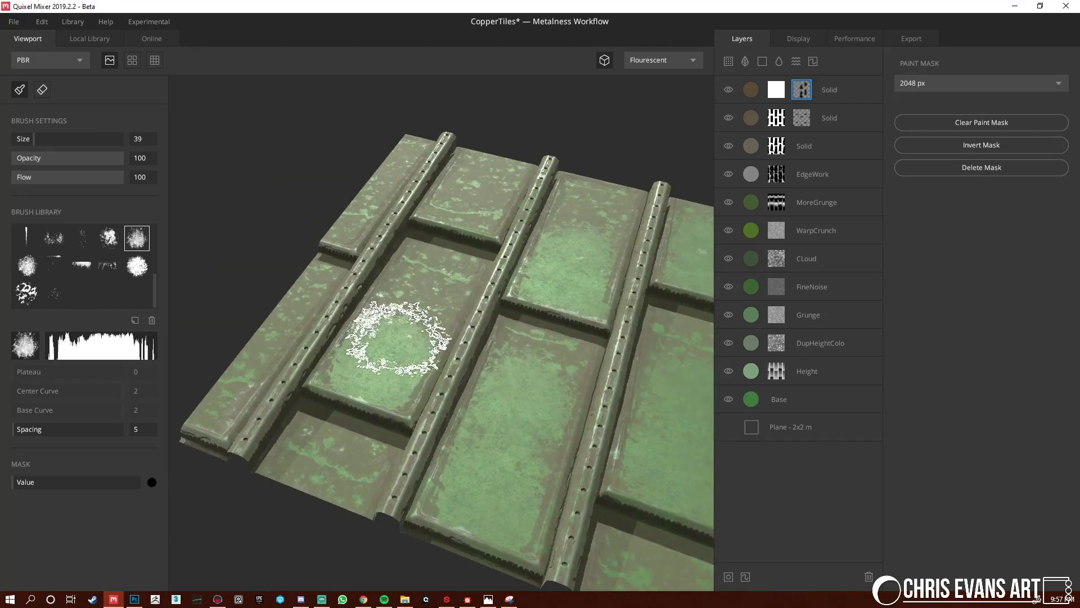
{"action": "mouse_move", "coordinate": [405, 332]}
{"action": "left_mouse_down"}
{"action": "mouse_move", "coordinate": [429, 295]}
{"action": "mouse_move", "coordinate": [408, 345]}
{"action": "mouse_move", "coordinate": [415, 300]}
{"action": "left_mouse_up"}
Switch the mask value to white, shrink the brush to about 24 and paint brown back over the last tile's upper end
{"action": "key", "text": "x"}
{"action": "key", "text": "bracketleft"}
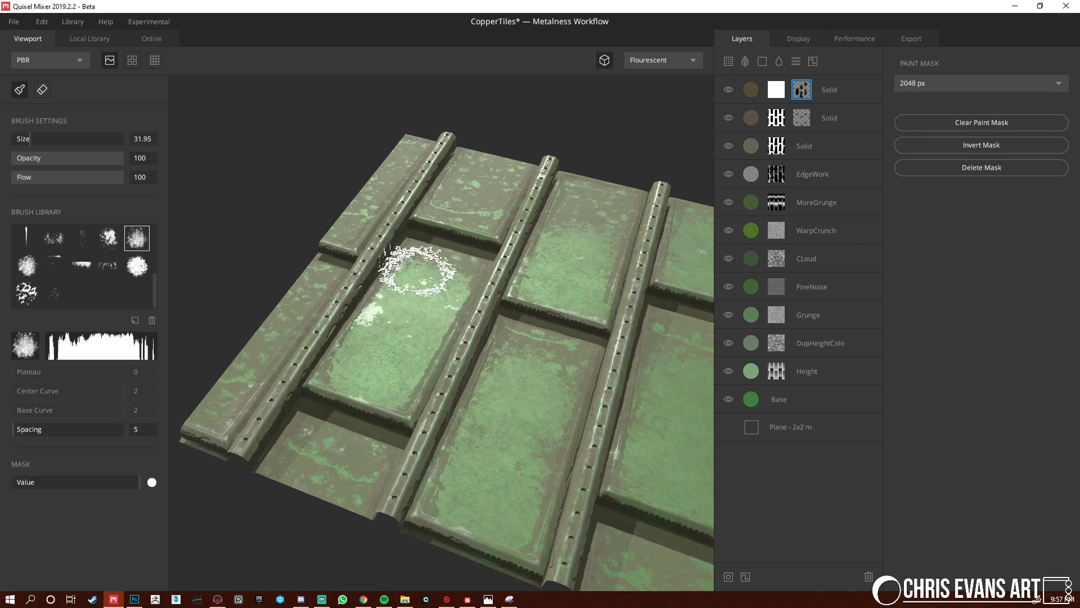
{"action": "mouse_move", "coordinate": [507, 315]}
{"action": "left_mouse_down", "text": "alt"}
{"action": "mouse_move", "coordinate": [441, 374]}
{"action": "mouse_move", "coordinate": [397, 272]}
{"action": "left_mouse_up", "text": "alt"}
{"action": "key", "text": "bracketleft"}
{"action": "key", "text": "bracketleft"}
Choose the ragged straight-edged brush, enlarge it and paint a white band under the overlap of the same tile
{"action": "left_click", "coordinate": [88, 265]}
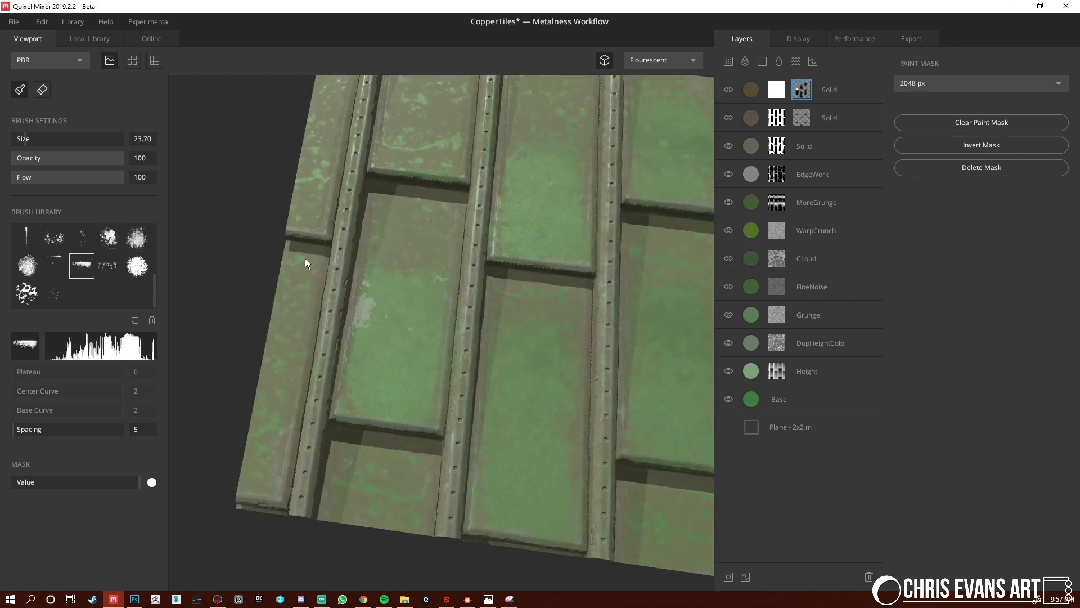
{"action": "mouse_move", "coordinate": [293, 255]}
{"action": "left_mouse_down", "text": "alt"}
{"action": "mouse_move", "coordinate": [445, 288]}
{"action": "mouse_move", "coordinate": [332, 325]}
{"action": "mouse_move", "coordinate": [307, 353]}
{"action": "left_mouse_up", "text": "alt"}
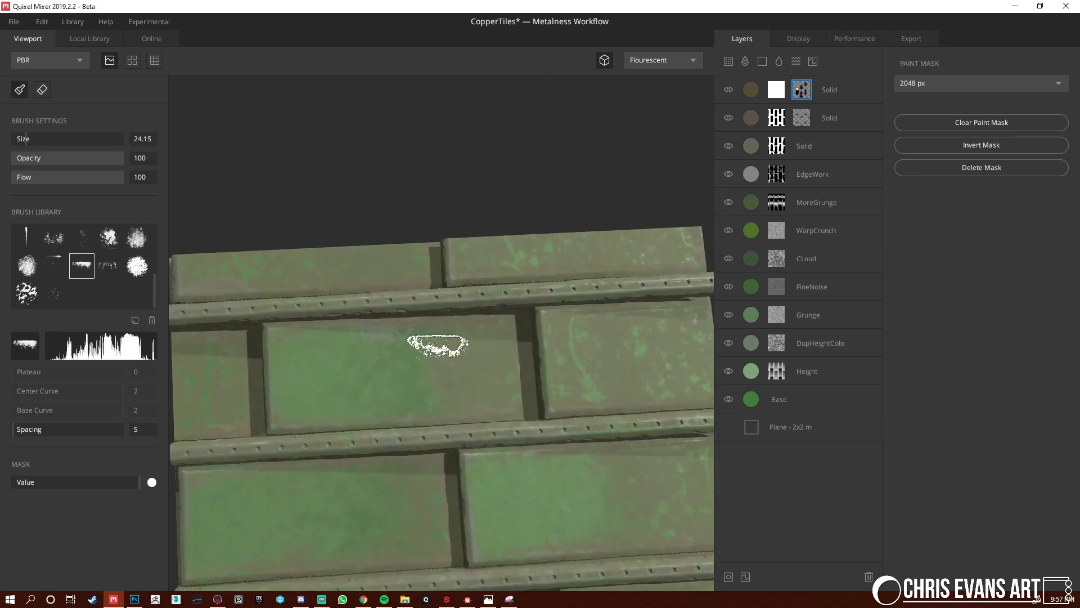
{"action": "key", "text": "bracketright"}
{"action": "key", "text": "bracketright"}
{"action": "key", "text": "bracketright"}
{"action": "key", "text": "bracketright"}
{"action": "mouse_move", "coordinate": [422, 350]}
{"action": "left_mouse_down", "text": "alt"}
{"action": "mouse_move", "coordinate": [550, 278]}
{"action": "mouse_move", "coordinate": [644, 295]}
{"action": "mouse_move", "coordinate": [562, 306]}
{"action": "left_mouse_up", "text": "alt"}
With tiling shown, paint black patches over the remaining tiles using a round spatter brush at size 36.90
{"action": "left_click", "coordinate": [34, 265]}
{"action": "key", "text": "x"}
{"action": "left_click_drag", "start_coordinate": [424, 360], "coordinate": [374, 373], "text": "alt"}
{"action": "key", "text": "bracketleft"}
{"action": "key", "text": "bracketleft"}
{"action": "key", "text": "t"}
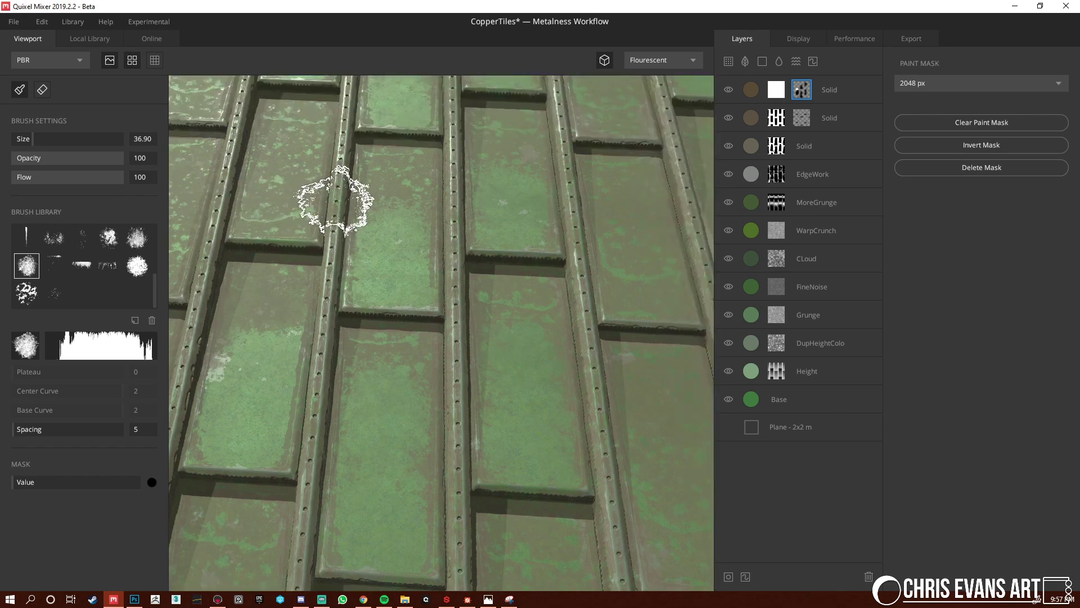
{"action": "middle_click_drag", "start_coordinate": [316, 196], "coordinate": [337, 273], "text": "alt"}
{"action": "mouse_move", "coordinate": [338, 272]}
{"action": "left_mouse_down"}
{"action": "mouse_move", "coordinate": [346, 286]}
{"action": "mouse_move", "coordinate": [349, 186]}
{"action": "mouse_move", "coordinate": [360, 233]}
{"action": "mouse_move", "coordinate": [349, 248]}
{"action": "mouse_move", "coordinate": [353, 213]}
{"action": "mouse_move", "coordinate": [326, 258]}
{"action": "mouse_move", "coordinate": [337, 245]}
{"action": "mouse_move", "coordinate": [281, 258]}
{"action": "mouse_move", "coordinate": [340, 306]}
{"action": "mouse_move", "coordinate": [410, 309]}
{"action": "left_mouse_up"}
{"action": "mouse_move", "coordinate": [577, 325]}
{"action": "left_mouse_down"}
{"action": "mouse_move", "coordinate": [555, 352]}
{"action": "mouse_move", "coordinate": [529, 340]}
{"action": "mouse_move", "coordinate": [568, 287]}
{"action": "left_mouse_up"}
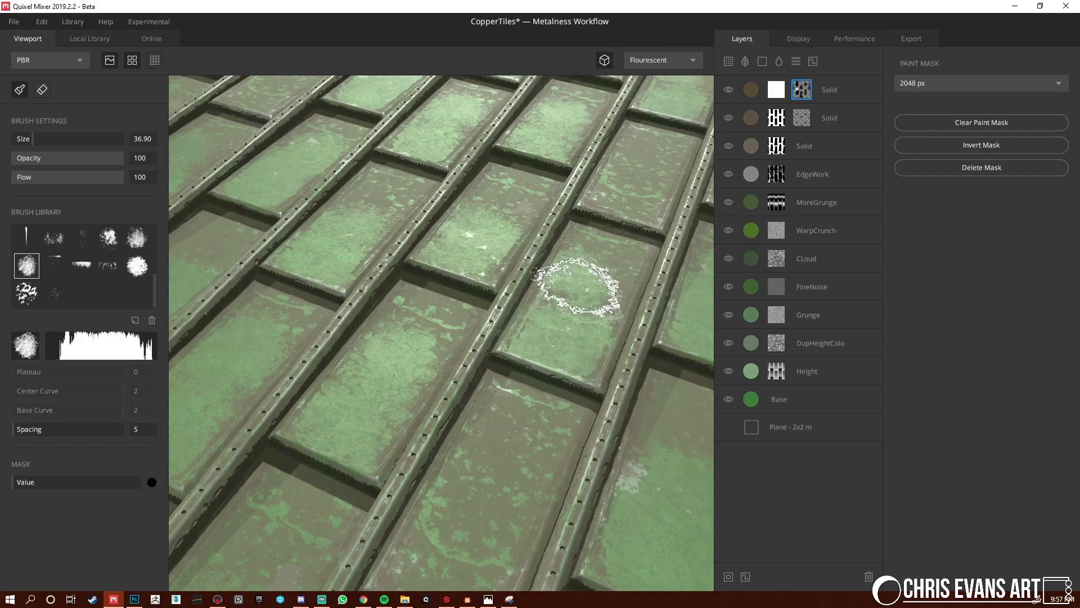
{"action": "mouse_move", "coordinate": [579, 290]}
{"action": "left_mouse_down", "text": "alt"}
{"action": "mouse_move", "coordinate": [518, 379]}
{"action": "mouse_move", "coordinate": [560, 362]}
{"action": "left_mouse_up", "text": "alt"}
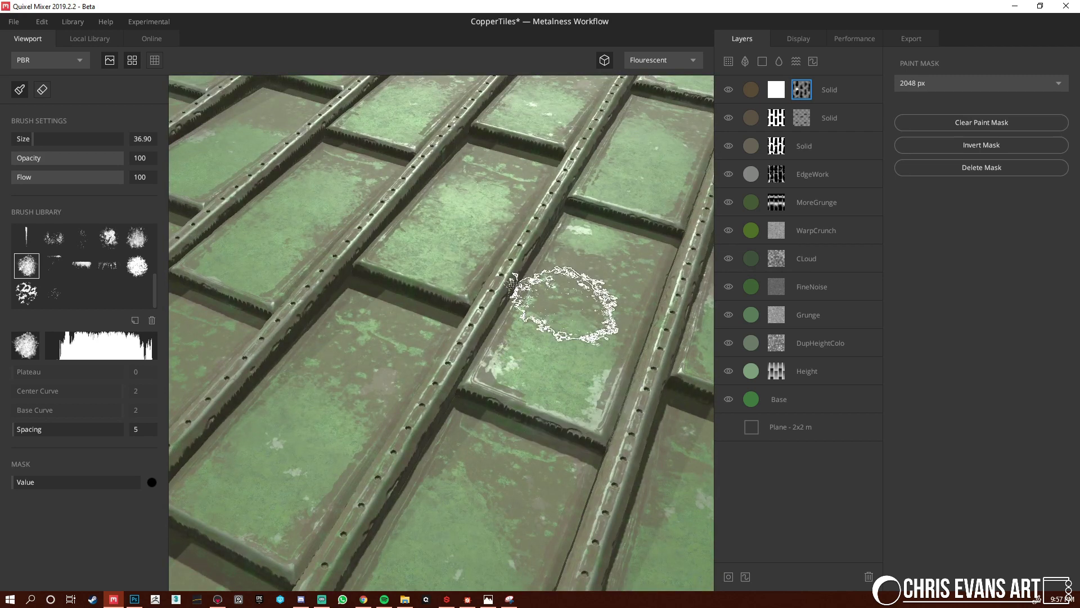
Paint white under a tile's overlap with the ragged straight-edged brush at size 46.5, and turn the tiled view off
{"action": "key", "text": "x"}
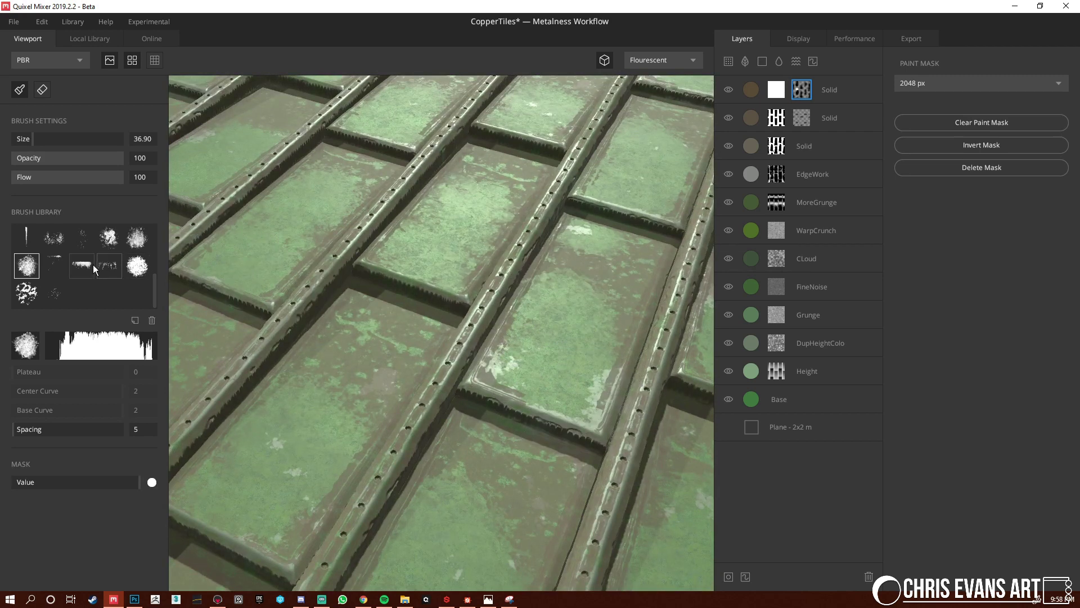
{"action": "mouse_move", "coordinate": [614, 241]}
{"action": "left_mouse_down", "text": "alt"}
{"action": "mouse_move", "coordinate": [628, 313]}
{"action": "mouse_move", "coordinate": [647, 321]}
{"action": "left_mouse_up", "text": "alt"}
{"action": "left_click_drag", "start_coordinate": [533, 186], "coordinate": [552, 317], "text": "alt"}
{"action": "key", "text": "bracketright"}
{"action": "left_click_drag", "start_coordinate": [506, 181], "coordinate": [522, 190], "text": "alt"}
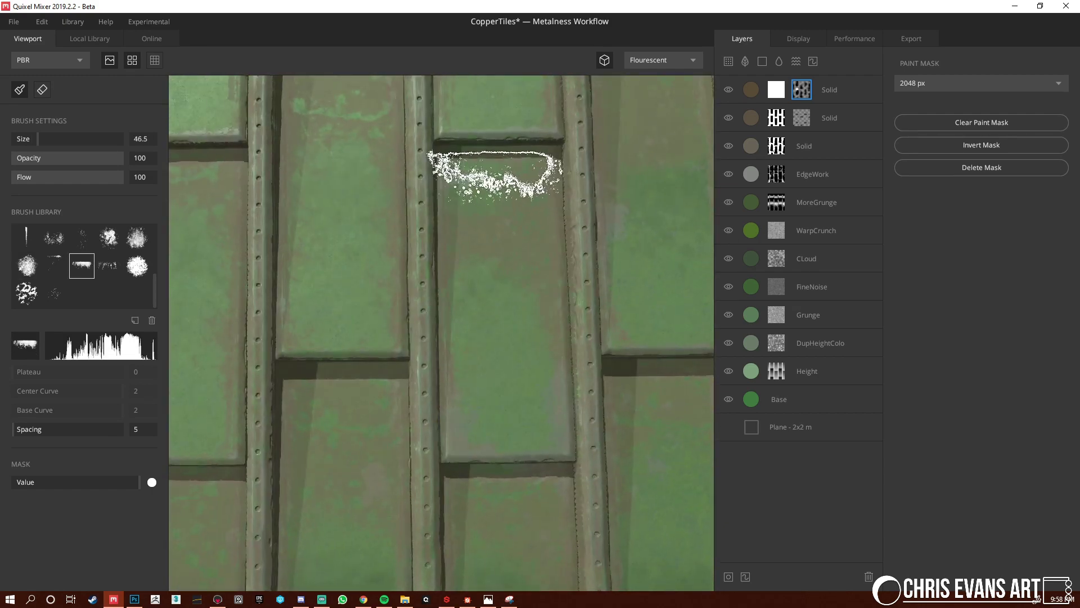
{"action": "mouse_move", "coordinate": [498, 289]}
{"action": "left_mouse_down", "text": "alt"}
{"action": "mouse_move", "coordinate": [403, 212]}
{"action": "mouse_move", "coordinate": [323, 120]}
{"action": "mouse_move", "coordinate": [371, 169]}
{"action": "left_mouse_up", "text": "alt"}
{"action": "mouse_move", "coordinate": [551, 299]}
{"action": "left_mouse_down", "text": "alt"}
{"action": "mouse_move", "coordinate": [449, 282]}
{"action": "mouse_move", "coordinate": [531, 292]}
{"action": "mouse_move", "coordinate": [489, 265]}
{"action": "mouse_move", "coordinate": [350, 438]}
{"action": "mouse_move", "coordinate": [439, 278]}
{"action": "mouse_move", "coordinate": [546, 402]}
{"action": "mouse_move", "coordinate": [494, 441]}
{"action": "mouse_move", "coordinate": [484, 428]}
{"action": "left_mouse_up", "text": "alt"}
{"action": "key", "text": "t"}
{"action": "scroll", "coordinate": [545, 402], "scroll_direction": "up", "scroll_amount": 4}
Darken the top Solid layer's gloss colour and apply it
{"action": "left_click", "coordinate": [756, 90]}
{"action": "left_click", "coordinate": [900, 291]}
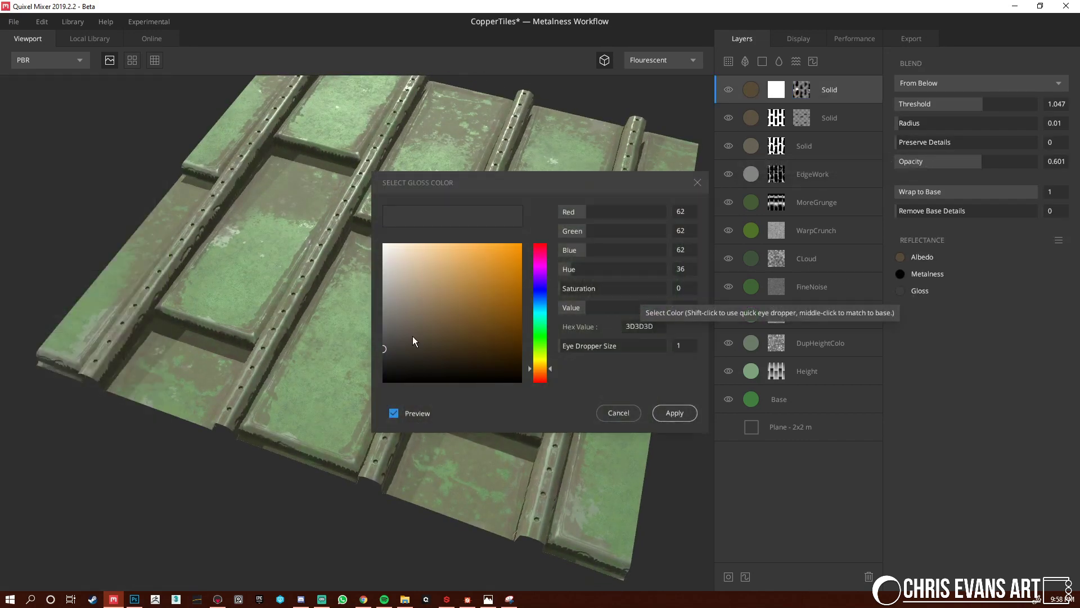
{"action": "left_click", "coordinate": [681, 415]}
{"action": "scroll", "coordinate": [579, 338], "scroll_direction": "down", "scroll_amount": 2}
{"action": "left_click_drag", "start_coordinate": [574, 332], "coordinate": [495, 423], "text": "alt"}
{"action": "scroll", "coordinate": [479, 340], "scroll_direction": "up", "scroll_amount": 3}
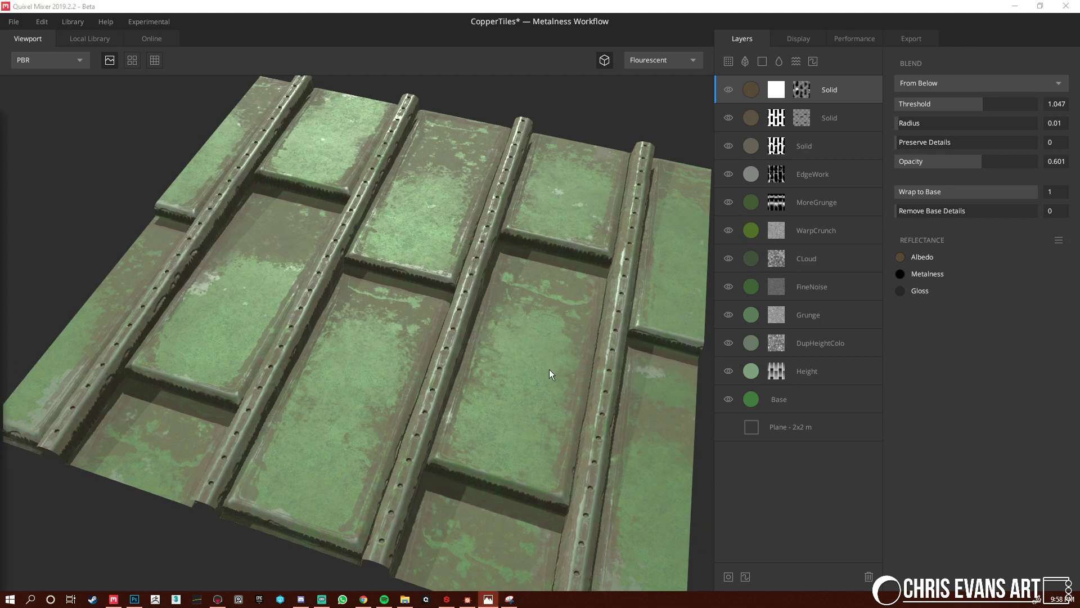
Examine the top Solid layer's painted mask in the Layer Mask view and undo the last strokes
{"action": "left_click", "coordinate": [804, 87]}
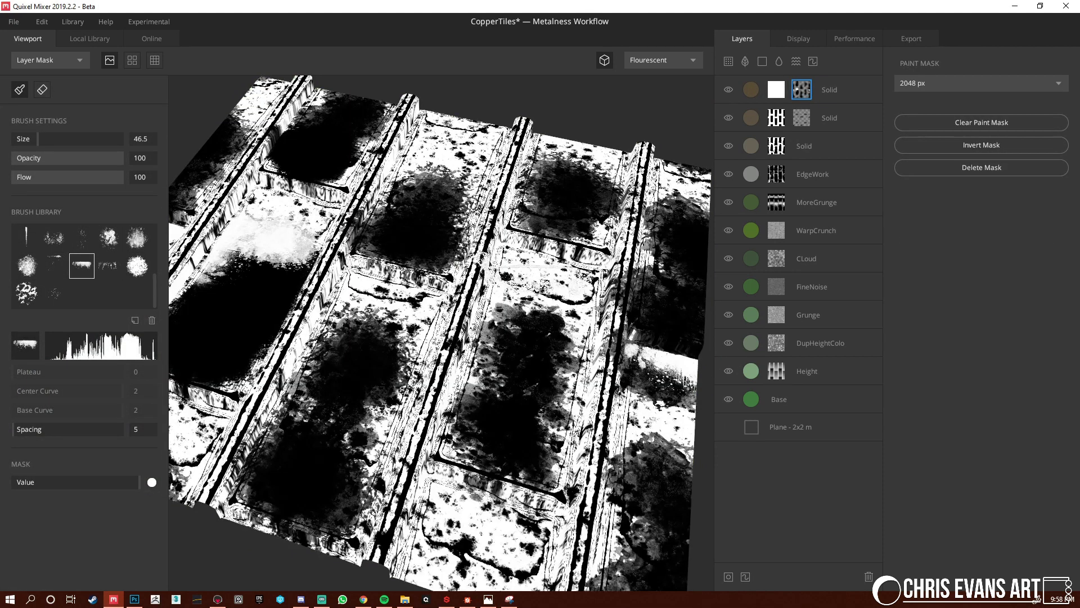
{"action": "mouse_move", "coordinate": [526, 386]}
{"action": "left_mouse_down", "text": "alt"}
{"action": "mouse_move", "coordinate": [547, 432]}
{"action": "mouse_move", "coordinate": [506, 405]}
{"action": "left_mouse_up", "text": "alt"}
{"action": "scroll", "coordinate": [385, 336], "scroll_direction": "down", "scroll_amount": 3}
{"action": "key", "text": "ctrl+z"}
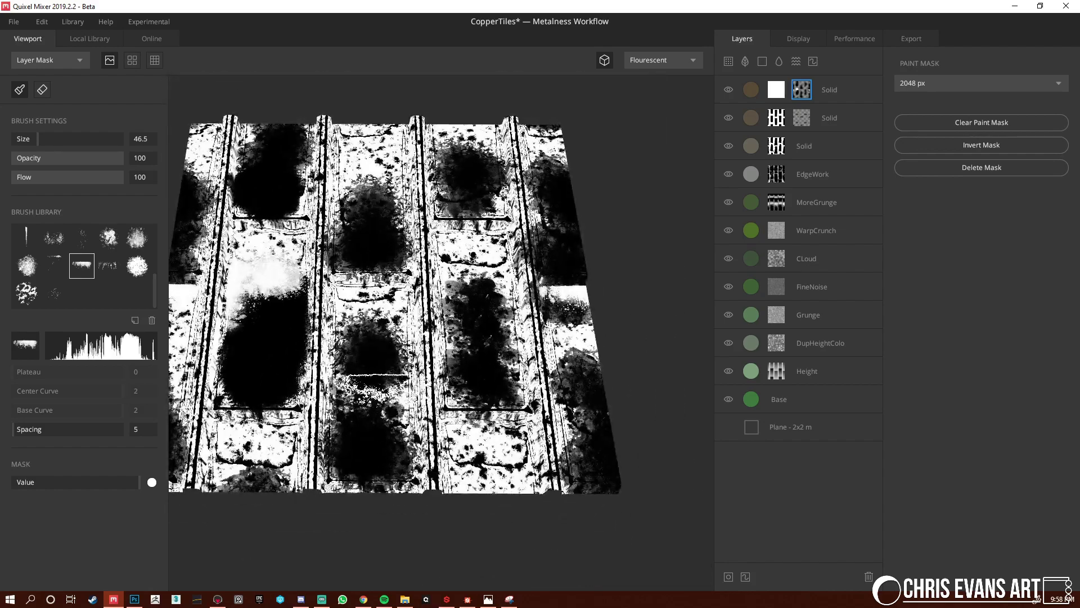
{"action": "key", "text": "ctrl+z"}
{"action": "key", "text": "ctrl+z"}
{"action": "left_click_drag", "start_coordinate": [439, 354], "coordinate": [441, 314], "text": "alt"}
{"action": "key", "text": "m"}
{"action": "right_click_drag", "start_coordinate": [441, 313], "coordinate": [664, 454], "text": "alt"}
{"action": "left_click_drag", "start_coordinate": [664, 453], "coordinate": [414, 323], "text": "alt"}
{"action": "right_click_drag", "start_coordinate": [413, 324], "coordinate": [308, 254], "text": "alt"}
{"action": "left_click_drag", "start_coordinate": [309, 253], "coordinate": [478, 383], "text": "alt"}
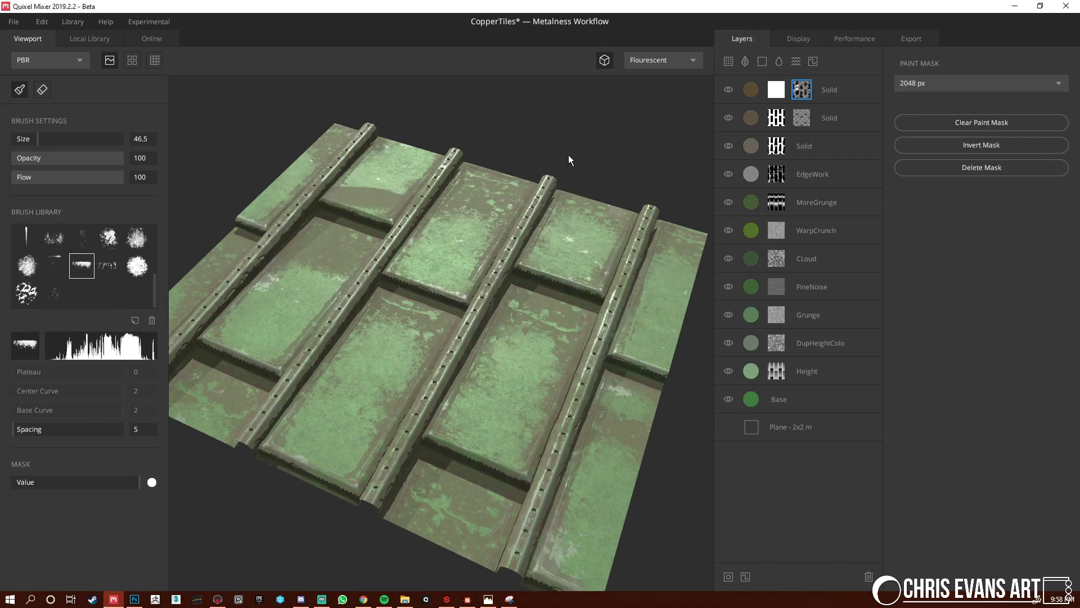
{"action": "left_click_drag", "start_coordinate": [461, 233], "coordinate": [471, 251], "text": "alt"}
{"action": "middle_click_drag", "start_coordinate": [458, 258], "coordinate": [478, 260], "text": "alt"}
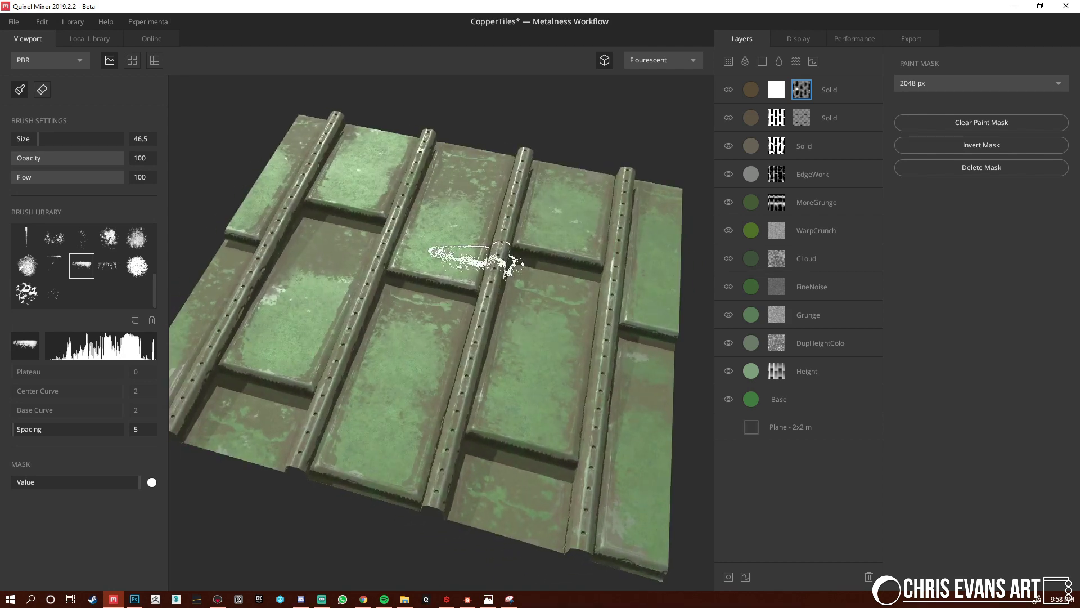
Add a Solid layer on top with a threshold of 1.135 and Wrap to Base at its maximum
{"action": "left_click", "coordinate": [763, 61]}
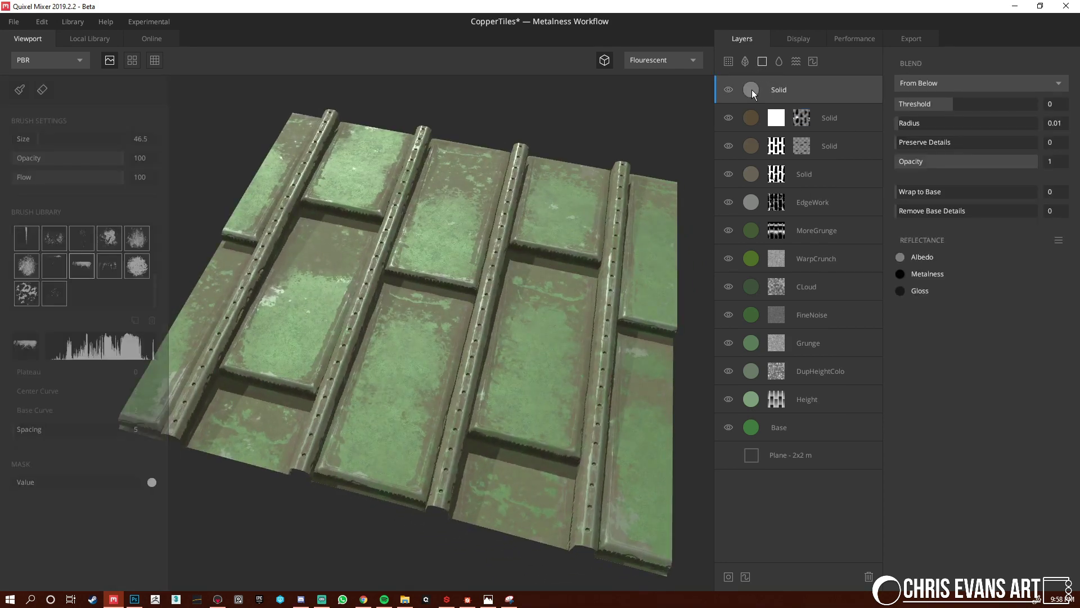
{"action": "left_click_drag", "start_coordinate": [919, 100], "coordinate": [985, 113]}
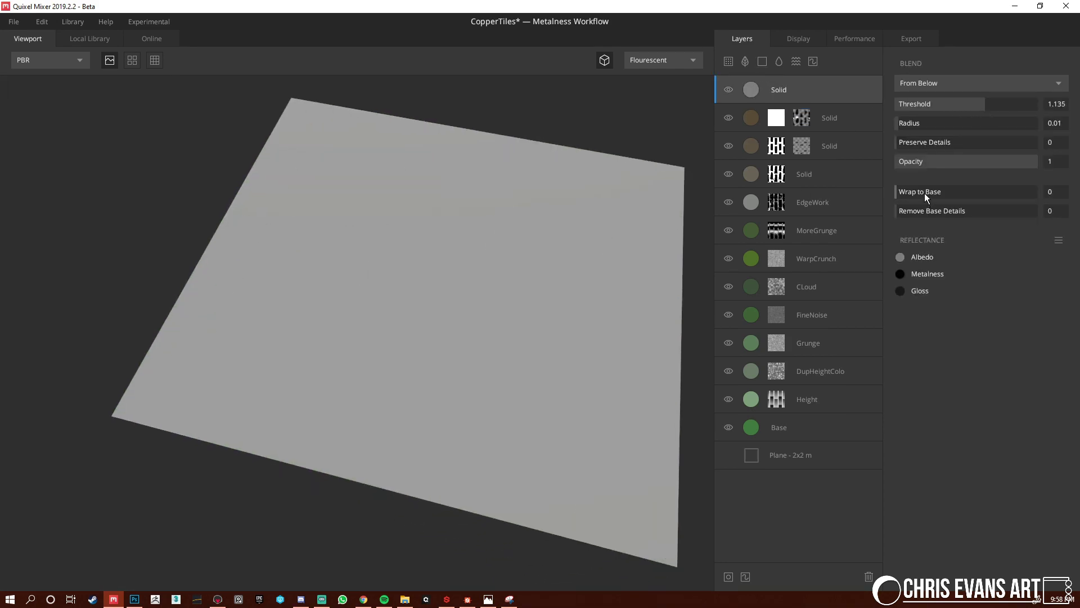
{"action": "left_click_drag", "start_coordinate": [924, 194], "coordinate": [1039, 192]}
Add a mask stack with an Image component to the top Solid layer and load DripMask.tga from the IntroToMixer folder
{"action": "left_click", "coordinate": [731, 577]}
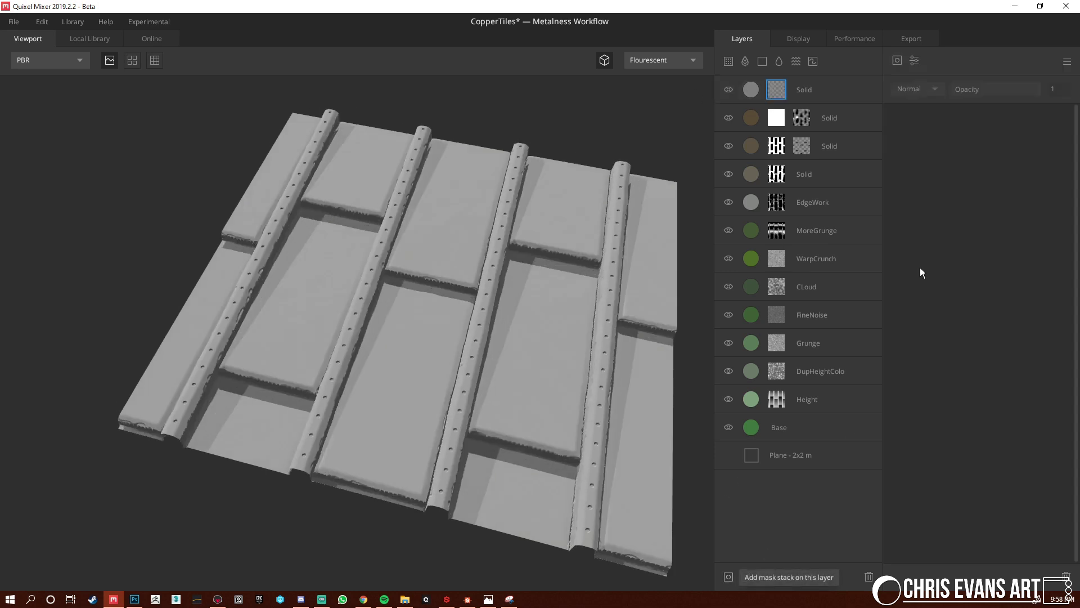
{"action": "left_click", "coordinate": [895, 60]}
{"action": "left_click", "coordinate": [923, 90]}
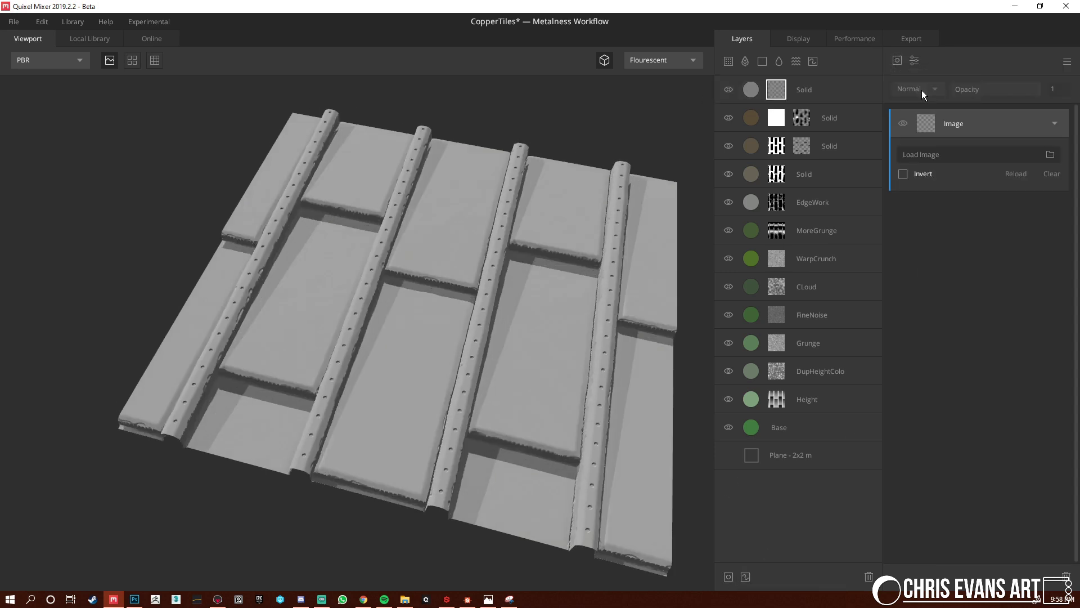
{"action": "left_click", "coordinate": [1051, 155]}
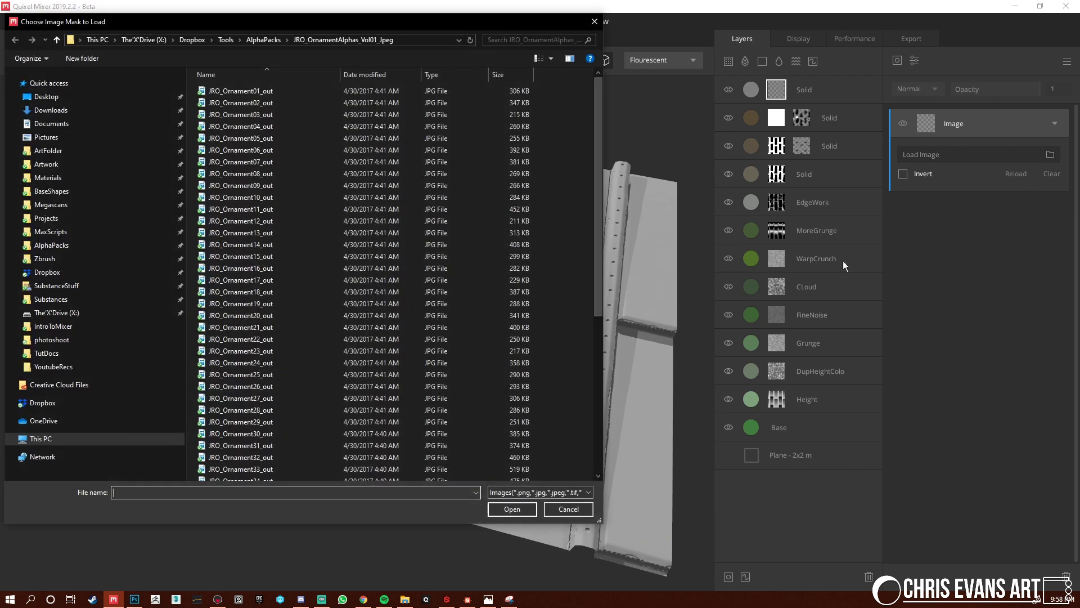
{"action": "left_click", "coordinate": [75, 328]}
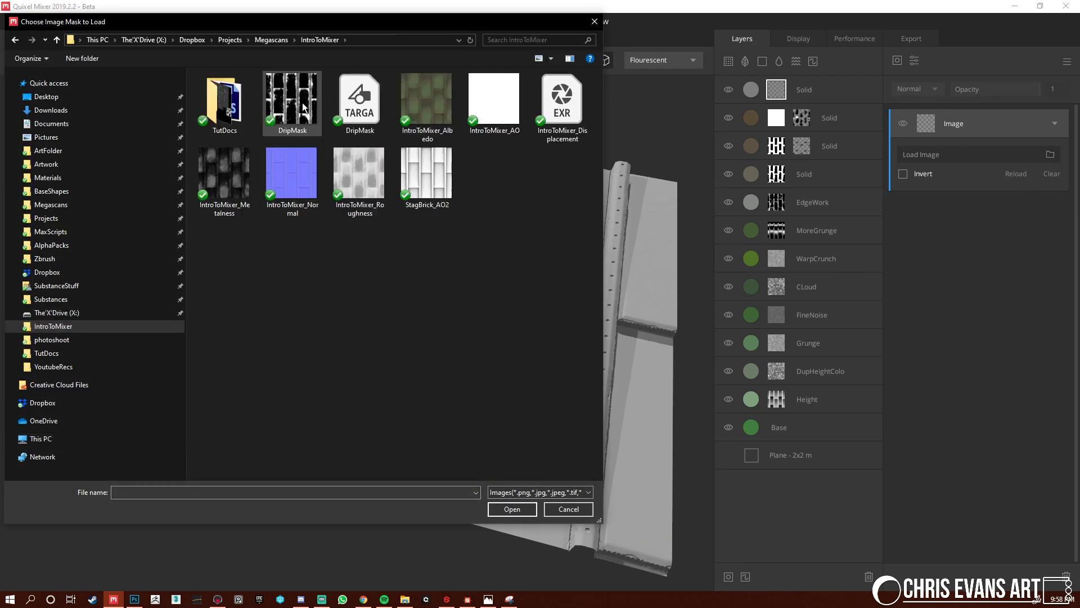
{"action": "double_click", "coordinate": [343, 97]}
{"action": "middle_click_drag", "start_coordinate": [457, 262], "coordinate": [420, 264], "text": "alt"}
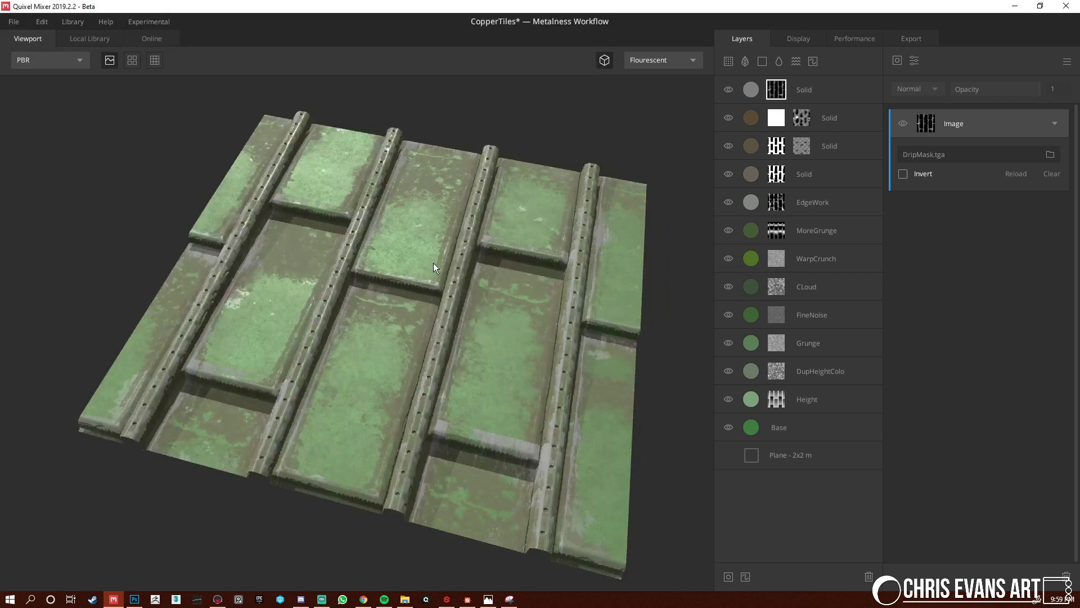
{"action": "right_click_drag", "start_coordinate": [420, 264], "coordinate": [677, 390], "text": "alt"}
{"action": "left_click_drag", "start_coordinate": [678, 394], "coordinate": [476, 263]}
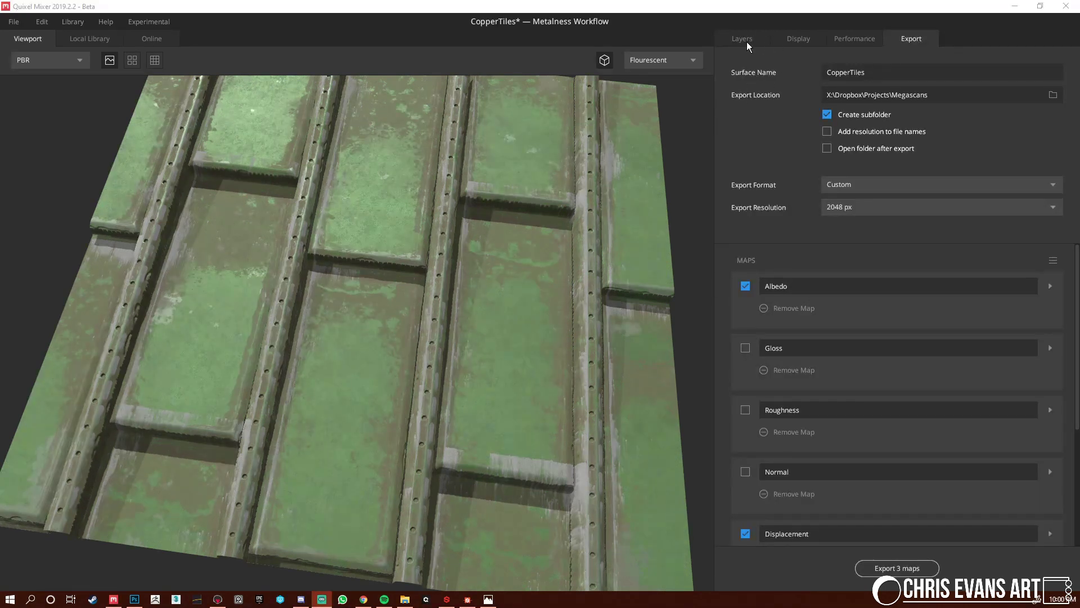
Replace the image in the top Solid layer's mask stack with DripMask1.tga
{"action": "left_click", "coordinate": [743, 40]}
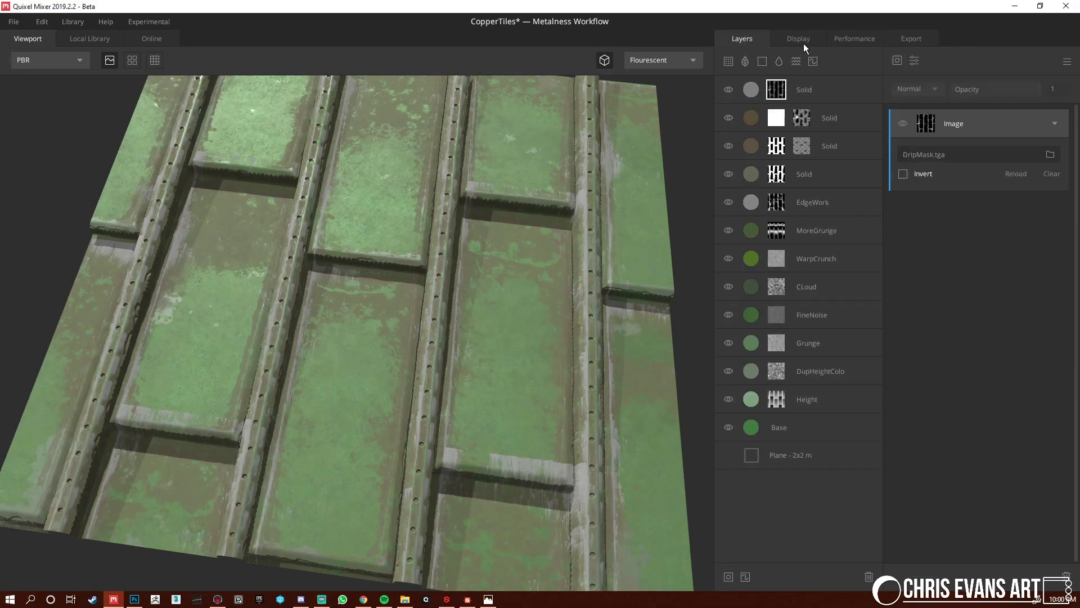
{"action": "left_click", "coordinate": [1051, 156]}
{"action": "double_click", "coordinate": [433, 100]}
{"action": "left_click_drag", "start_coordinate": [496, 290], "coordinate": [379, 305]}
{"action": "scroll", "coordinate": [379, 305], "scroll_direction": "up", "scroll_amount": 2}
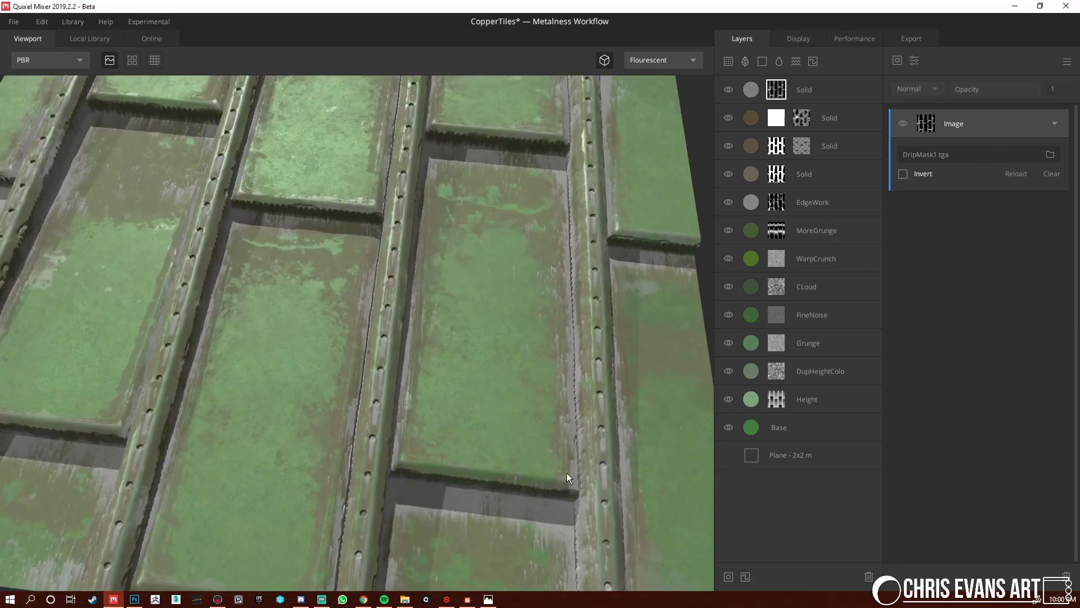
{"action": "scroll", "coordinate": [519, 459], "scroll_direction": "down", "scroll_amount": 6}
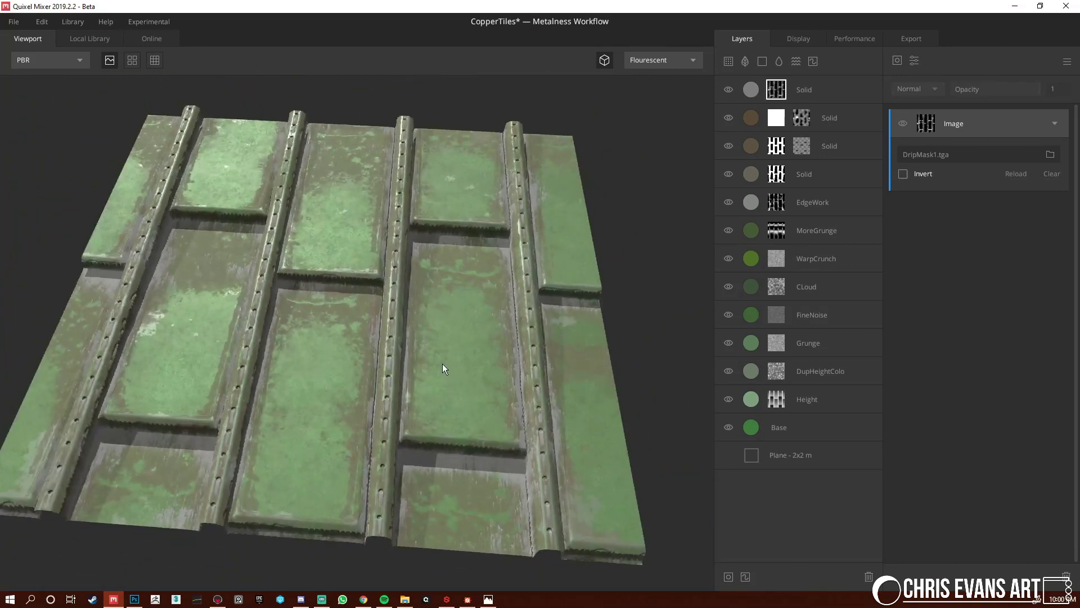
Set the top Solid layer's albedo to brown with hue 29 and hex value 674627, and apply it
{"action": "left_click", "coordinate": [735, 91]}
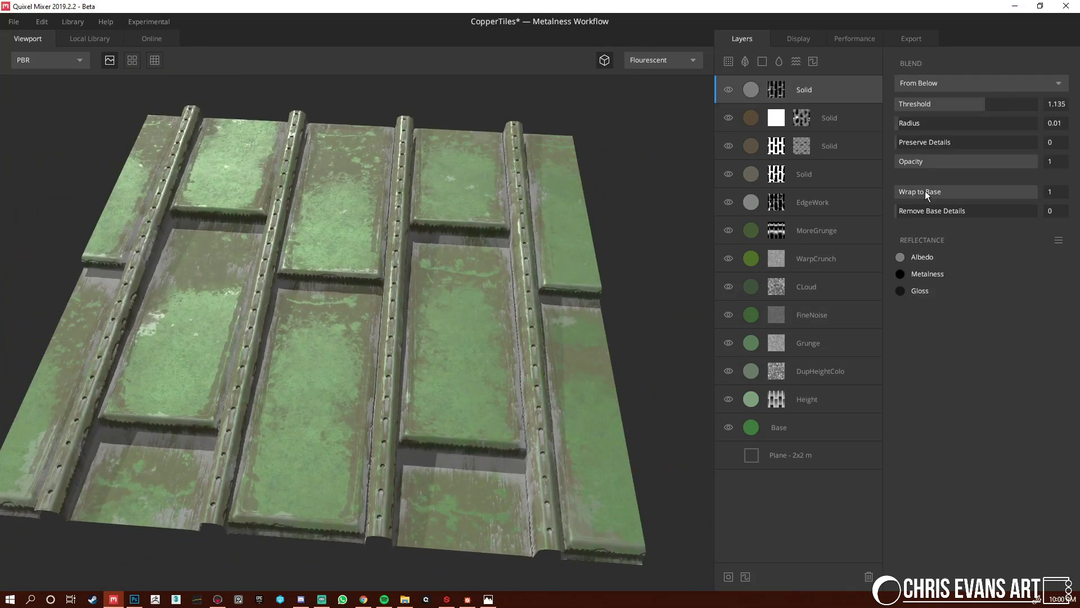
{"action": "left_click", "coordinate": [901, 257]}
{"action": "left_click_drag", "start_coordinate": [539, 377], "coordinate": [539, 371]}
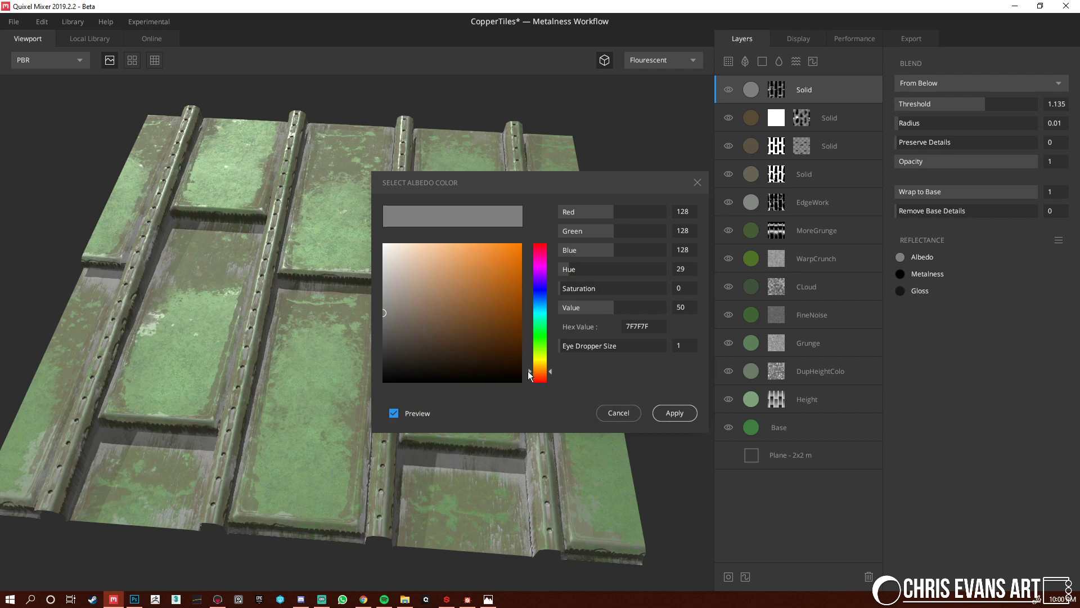
{"action": "left_click", "coordinate": [467, 324]}
{"action": "mouse_move", "coordinate": [479, 332]}
{"action": "left_mouse_down"}
{"action": "mouse_move", "coordinate": [468, 315]}
{"action": "mouse_move", "coordinate": [486, 322]}
{"action": "mouse_move", "coordinate": [485, 313]}
{"action": "mouse_move", "coordinate": [471, 312]}
{"action": "mouse_move", "coordinate": [471, 326]}
{"action": "left_mouse_up"}
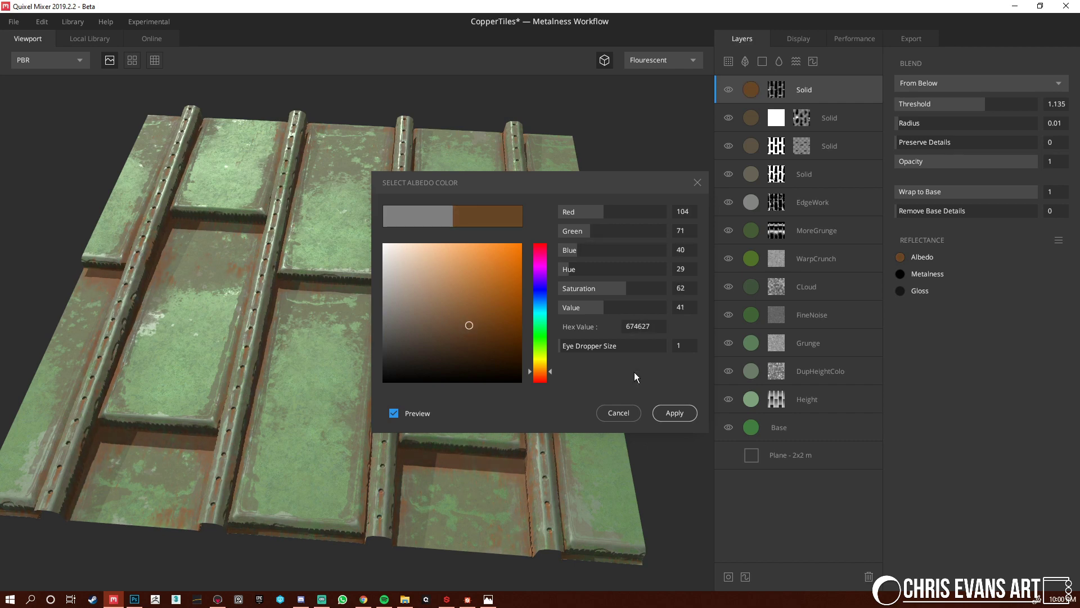
{"action": "left_click", "coordinate": [675, 413]}
Darken the top Solid layer's brown albedo to about hex 4E3721 and apply it
{"action": "left_click_drag", "start_coordinate": [492, 409], "coordinate": [439, 390]}
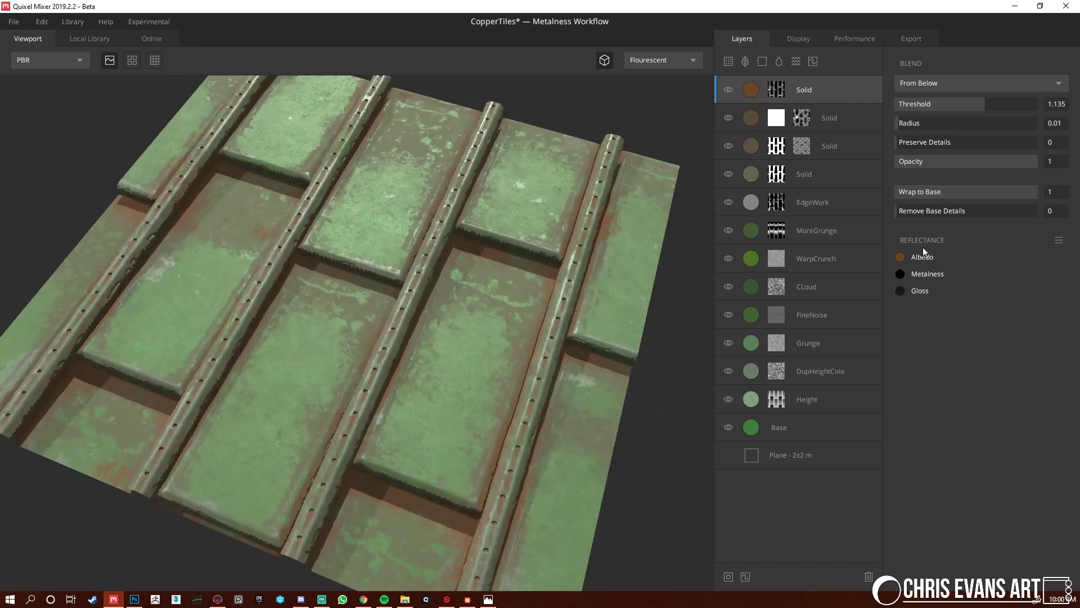
{"action": "left_click", "coordinate": [900, 257]}
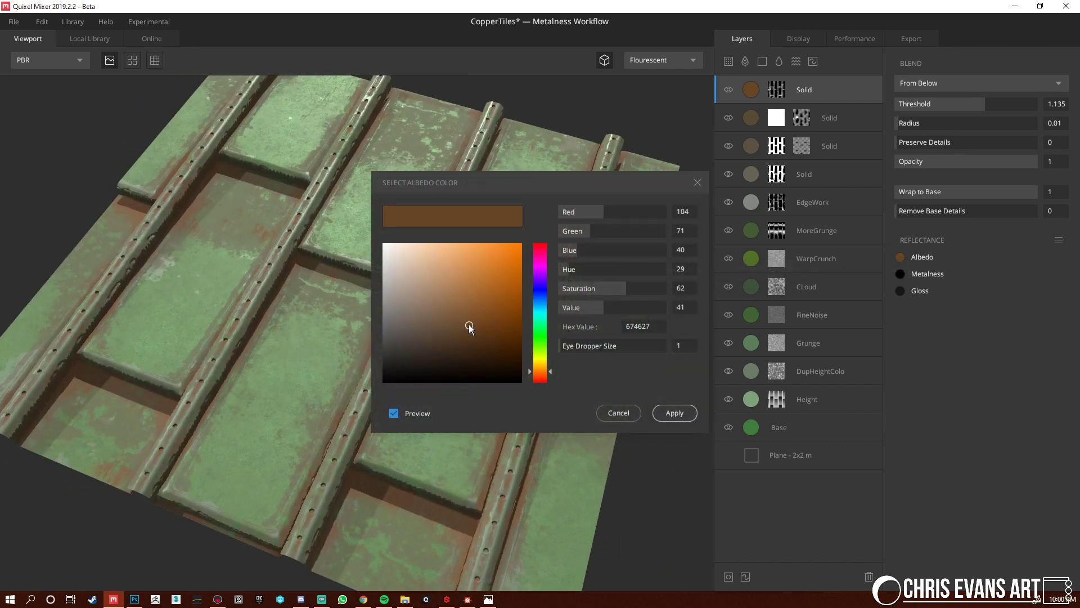
{"action": "left_click_drag", "start_coordinate": [469, 325], "coordinate": [470, 337]}
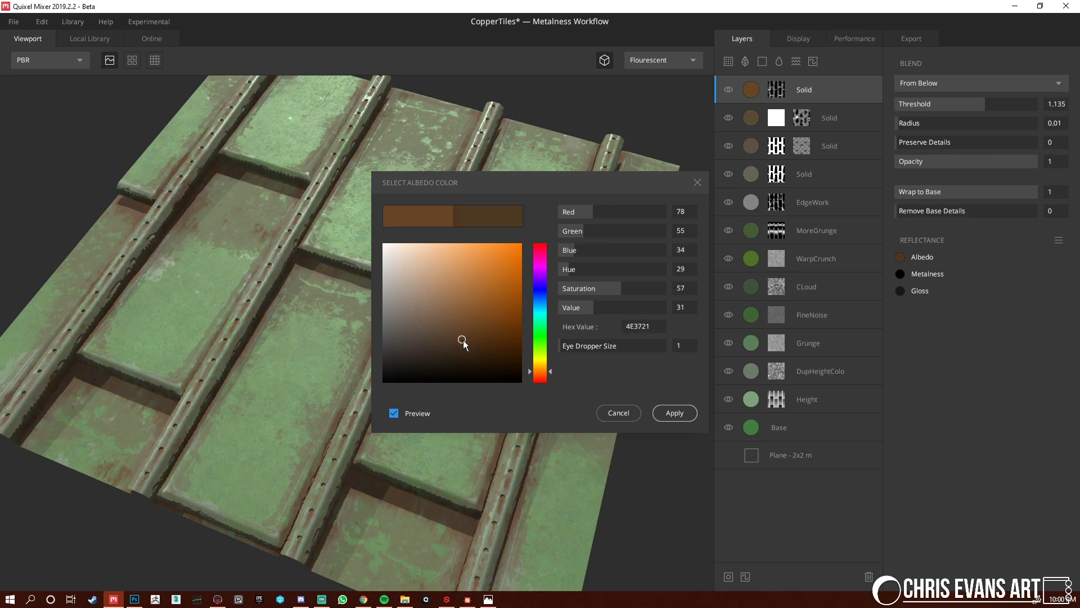
{"action": "left_click", "coordinate": [667, 414]}
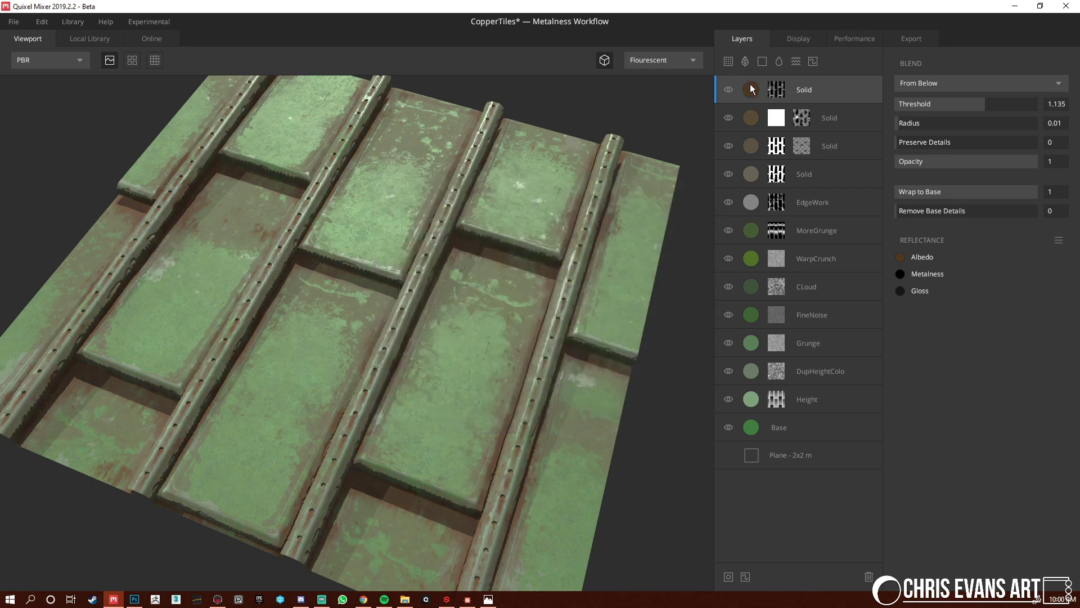
Switch the top Solid layer's blend mode to From Above and set Wrap to Base to 0.996
{"action": "scroll", "coordinate": [377, 226], "scroll_direction": "up", "scroll_amount": 10}
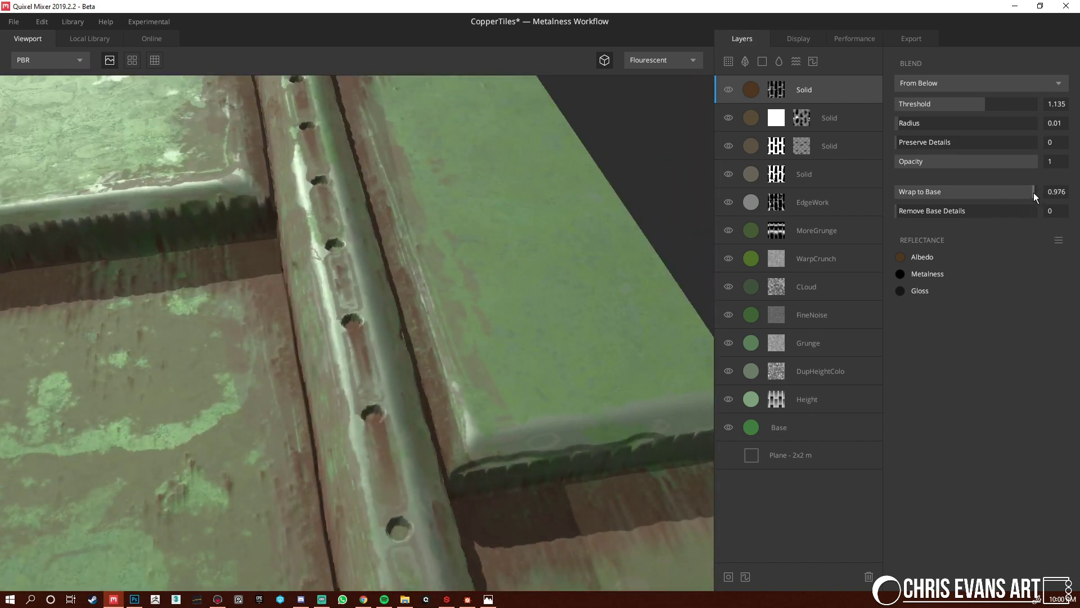
{"action": "left_click", "coordinate": [995, 82]}
{"action": "left_click", "coordinate": [983, 100]}
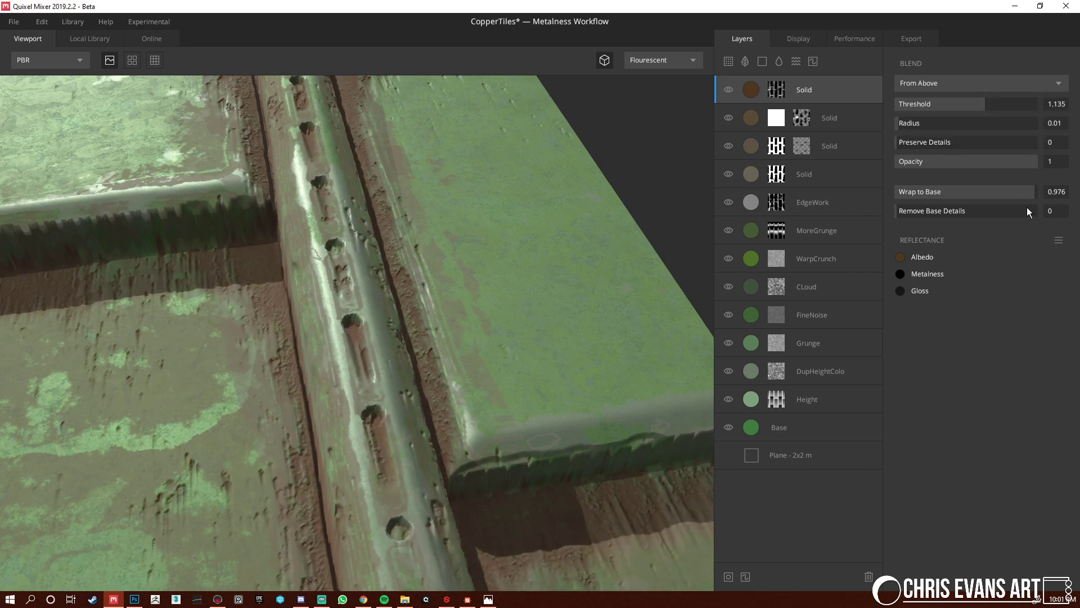
{"action": "left_click_drag", "start_coordinate": [1034, 198], "coordinate": [1038, 195]}
{"action": "left_click", "coordinate": [1037, 194]}
{"action": "left_click", "coordinate": [1037, 194]}
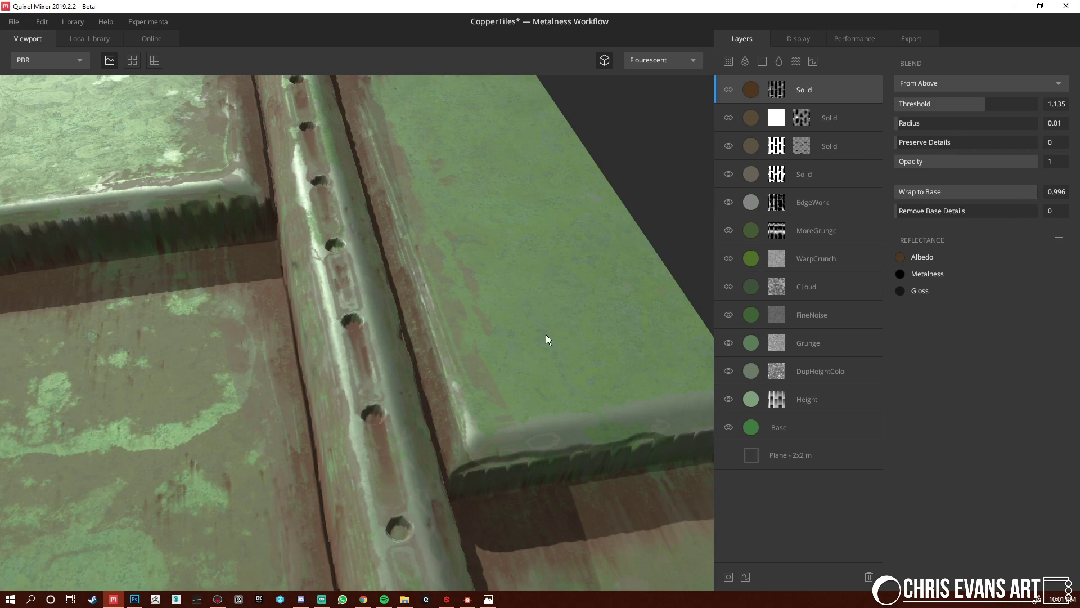
Set the top Solid layer's gloss colour to black and reduce the layer's opacity to 0.737
{"action": "right_click_drag", "start_coordinate": [400, 295], "coordinate": [209, 238]}
{"action": "left_click_drag", "start_coordinate": [209, 238], "coordinate": [529, 208]}
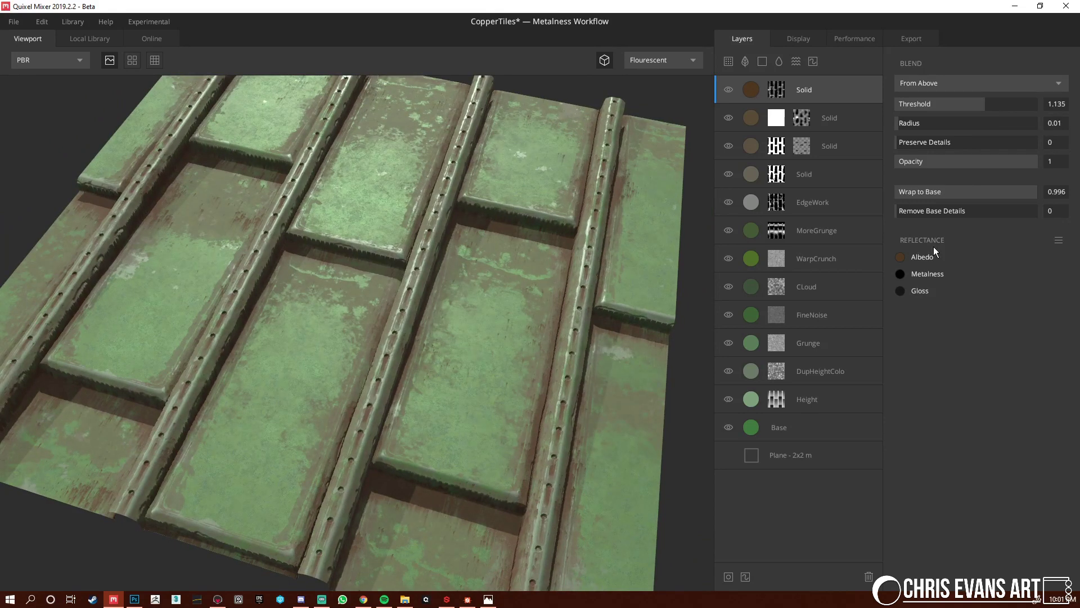
{"action": "left_click", "coordinate": [900, 292]}
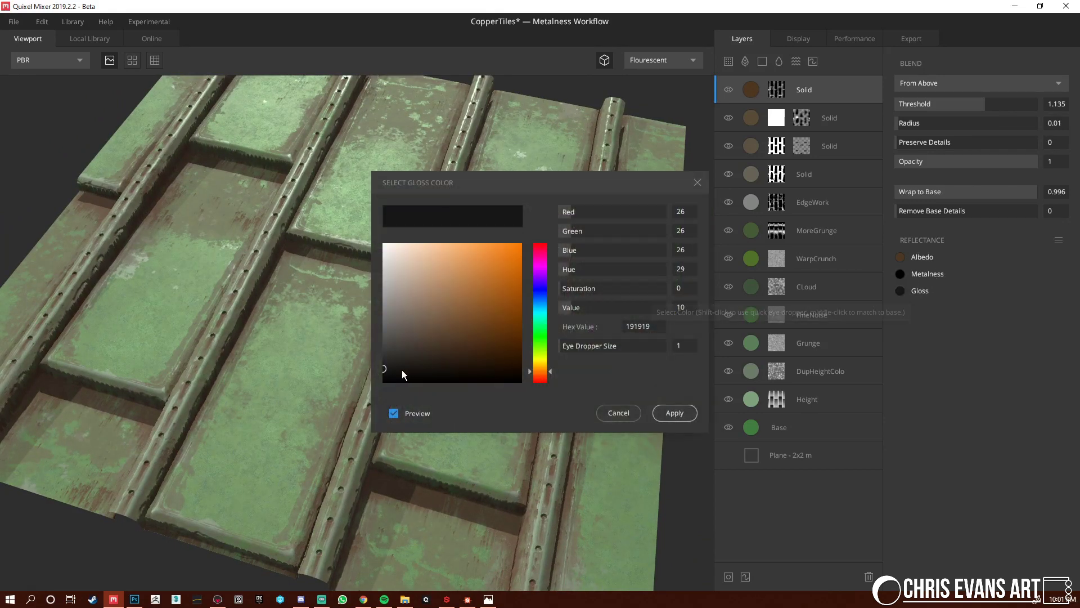
{"action": "left_click_drag", "start_coordinate": [400, 371], "coordinate": [406, 384]}
{"action": "left_click", "coordinate": [673, 417]}
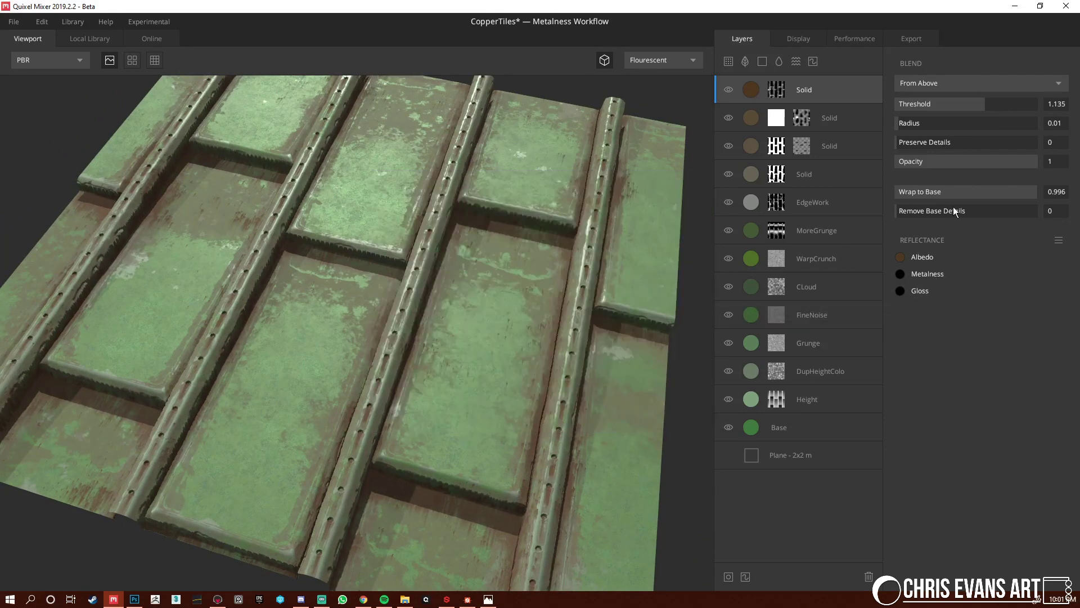
{"action": "left_click_drag", "start_coordinate": [1025, 162], "coordinate": [1000, 163]}
{"action": "left_click_drag", "start_coordinate": [472, 310], "coordinate": [536, 230]}
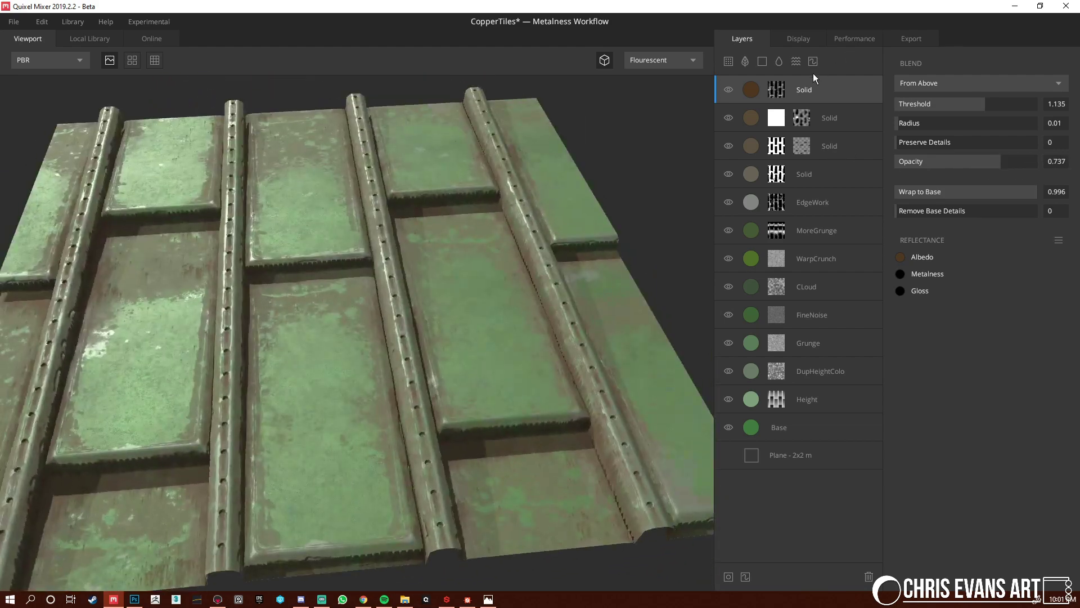
Add a Bevel modifier above the image in the top Solid layer's mask stack and lower its opacity to 0.096
{"action": "left_click", "coordinate": [776, 93]}
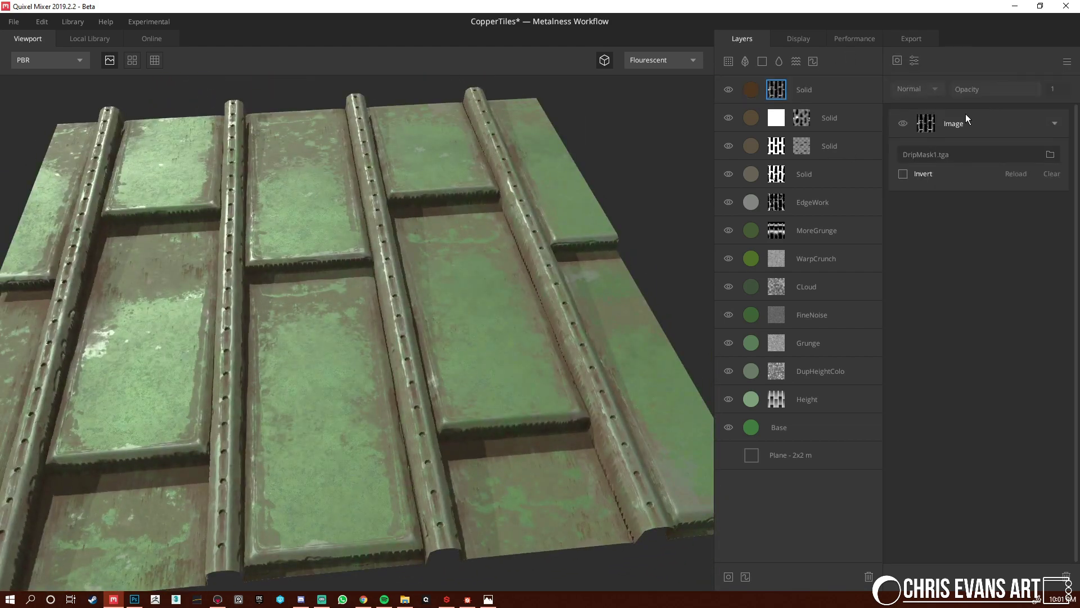
{"action": "left_click", "coordinate": [914, 62]}
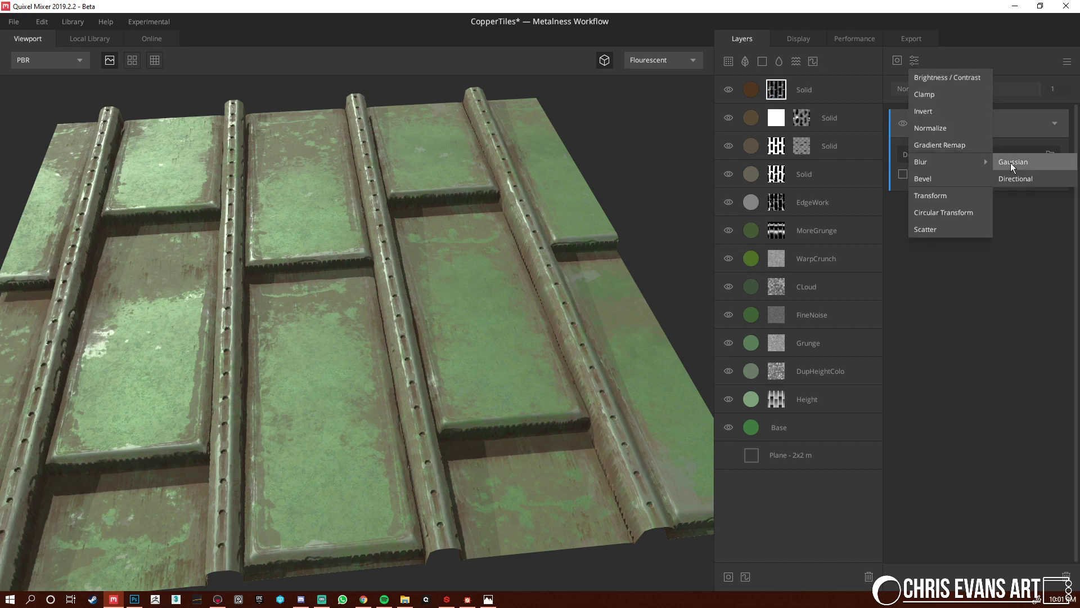
{"action": "left_click", "coordinate": [941, 177]}
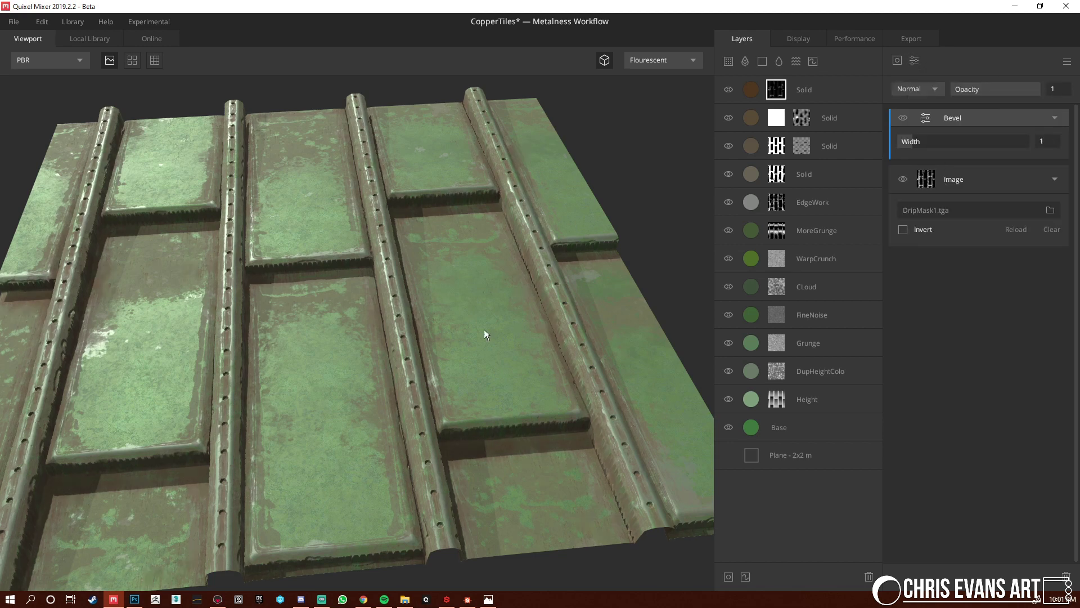
{"action": "scroll", "coordinate": [481, 329], "scroll_direction": "up", "scroll_amount": 5}
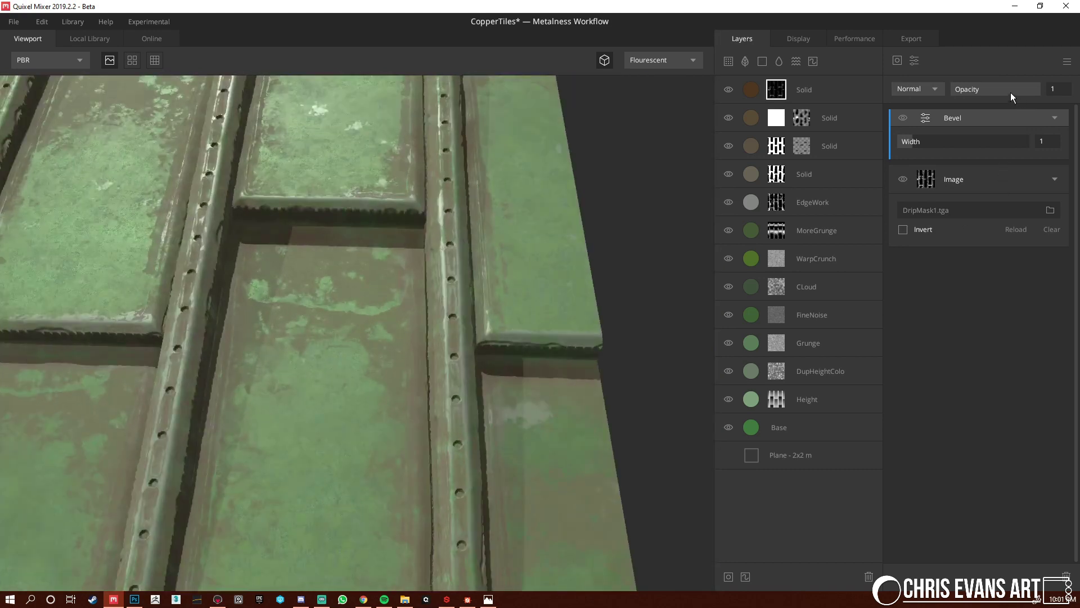
{"action": "left_click_drag", "start_coordinate": [1008, 89], "coordinate": [959, 87]}
Inspect the bevelled drip mask up close in the Layer Mask view, set the Bevel's opacity to 0.282, and return to PBR
{"action": "key", "text": "m"}
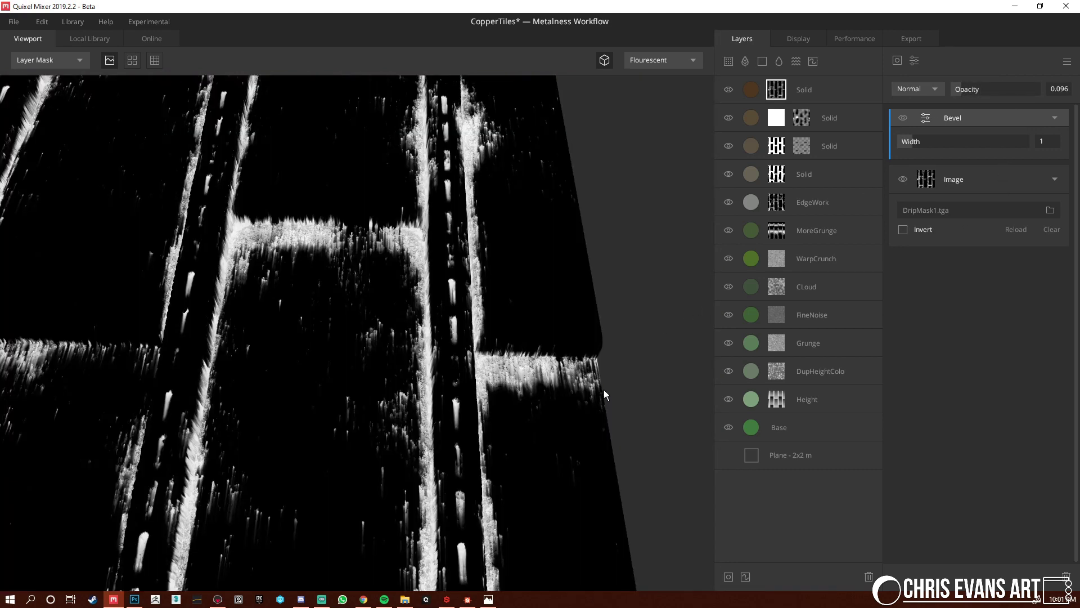
{"action": "scroll", "coordinate": [522, 383], "scroll_direction": "up", "scroll_amount": 5}
{"action": "scroll", "coordinate": [532, 368], "scroll_direction": "down", "scroll_amount": 3}
{"action": "middle_click_drag", "start_coordinate": [599, 340], "coordinate": [529, 390]}
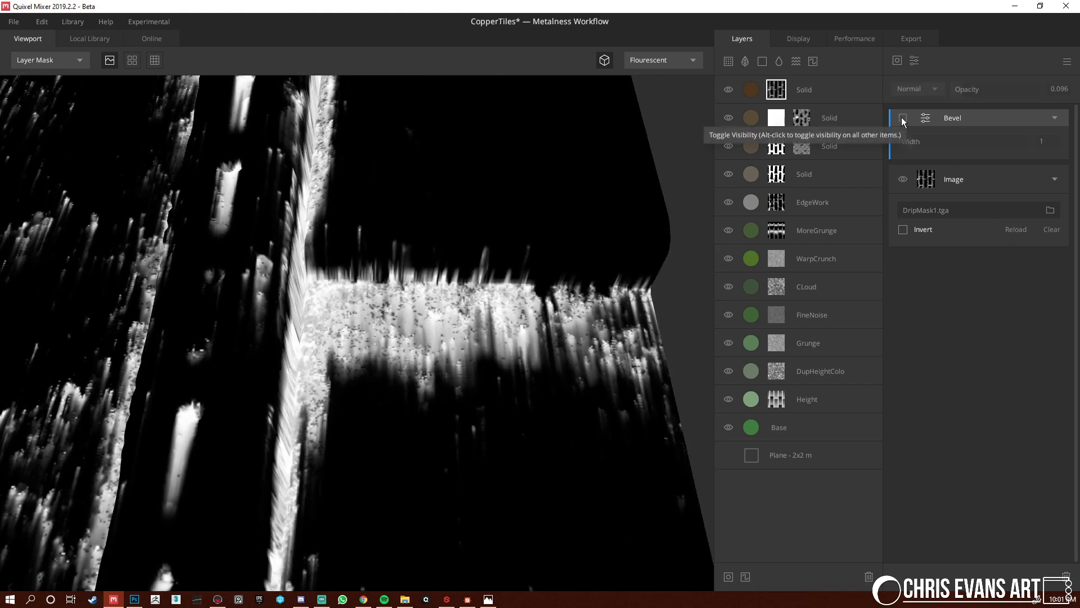
{"action": "mouse_move", "coordinate": [967, 90]}
{"action": "left_mouse_down"}
{"action": "mouse_move", "coordinate": [1007, 87]}
{"action": "mouse_move", "coordinate": [930, 78]}
{"action": "mouse_move", "coordinate": [977, 77]}
{"action": "left_mouse_up"}
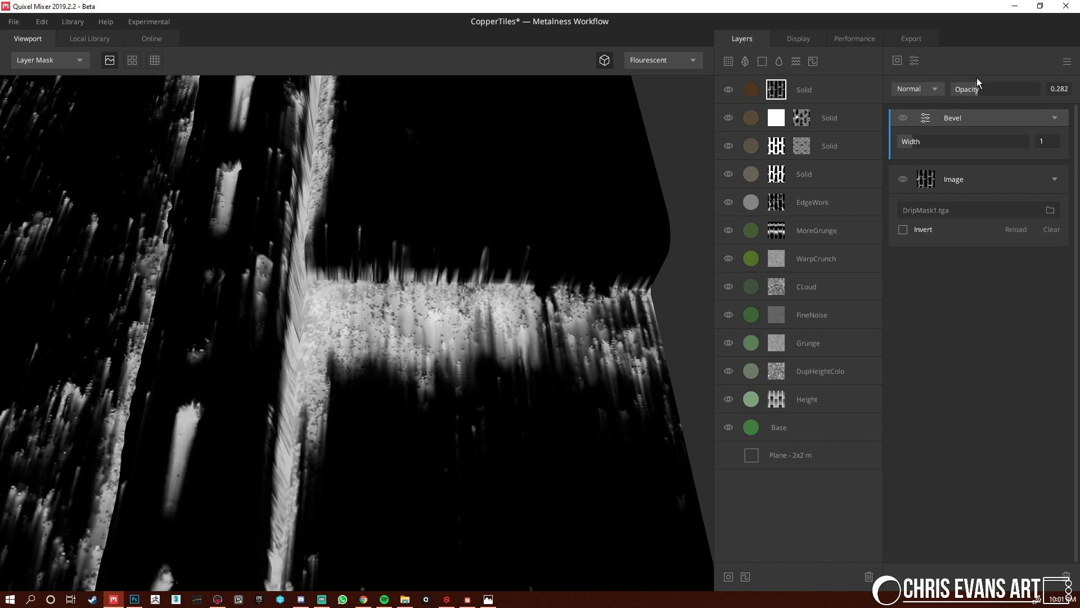
{"action": "key", "text": "m"}
Raise the top Solid layer's opacity to 0.988 and inspect the tiles from several angles
{"action": "right_click_drag", "start_coordinate": [495, 373], "coordinate": [171, 281], "text": "alt"}
{"action": "middle_click_drag", "start_coordinate": [171, 281], "coordinate": [319, 371], "text": "alt"}
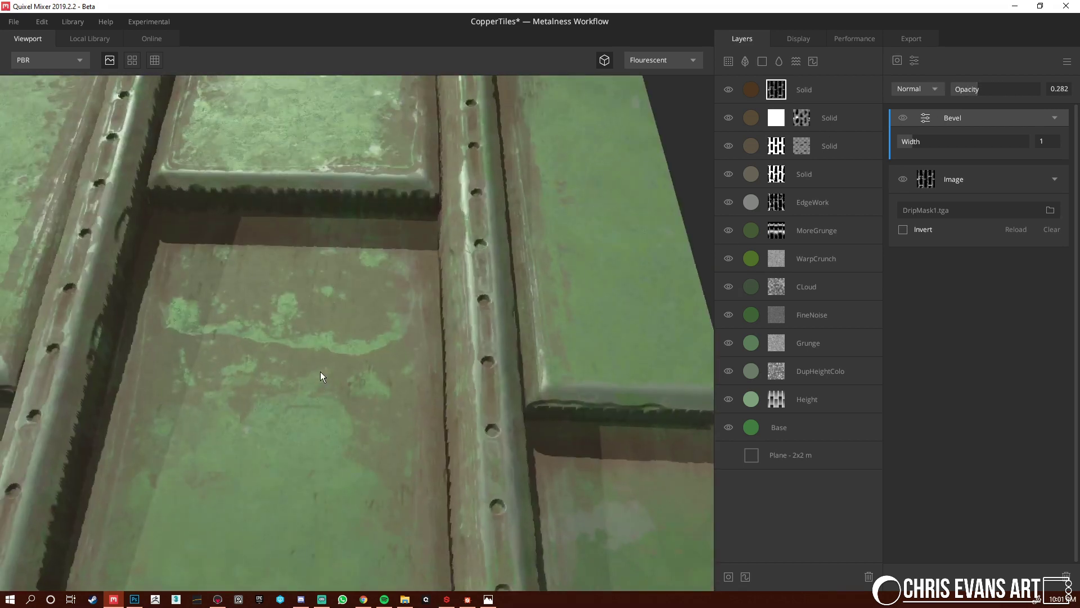
{"action": "left_click_drag", "start_coordinate": [320, 372], "coordinate": [295, 316], "text": "alt"}
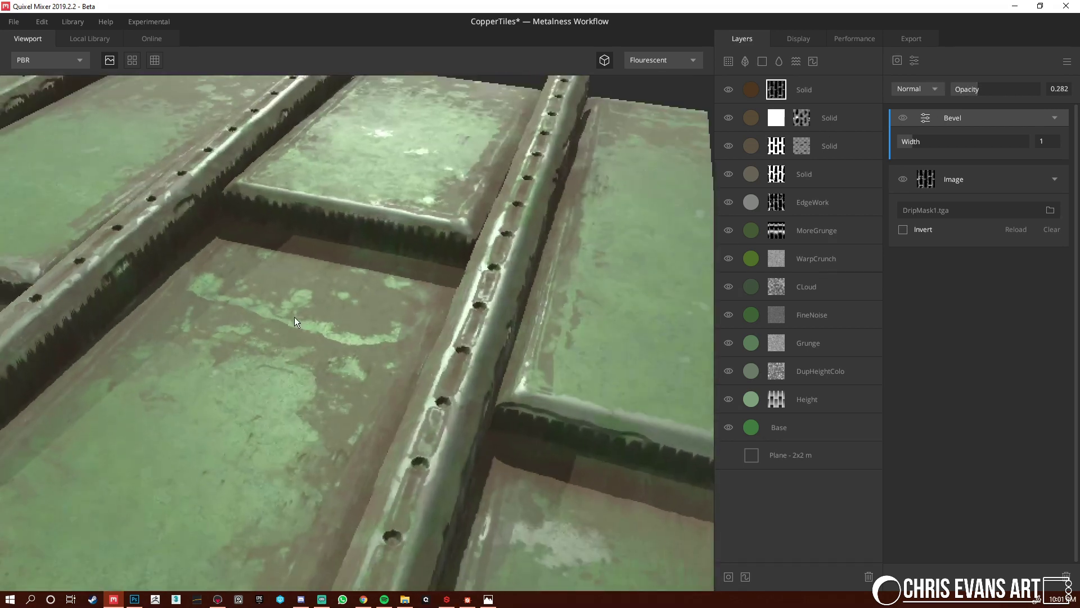
{"action": "left_click", "coordinate": [733, 89]}
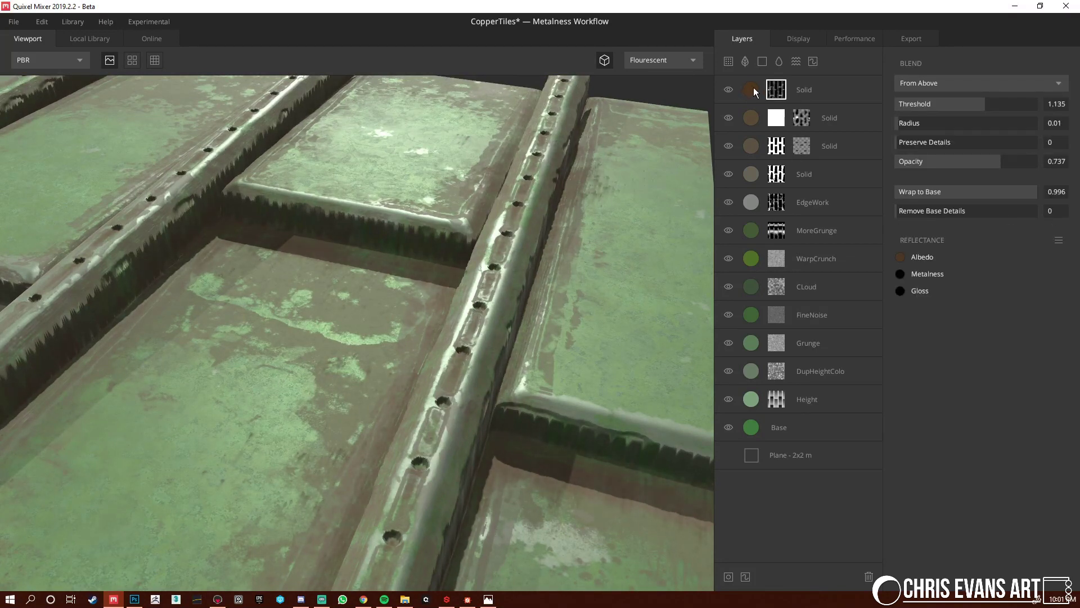
{"action": "left_click", "coordinate": [755, 89]}
{"action": "left_click_drag", "start_coordinate": [999, 162], "coordinate": [1035, 160]}
{"action": "right_click_drag", "start_coordinate": [649, 424], "coordinate": [362, 400], "text": "alt"}
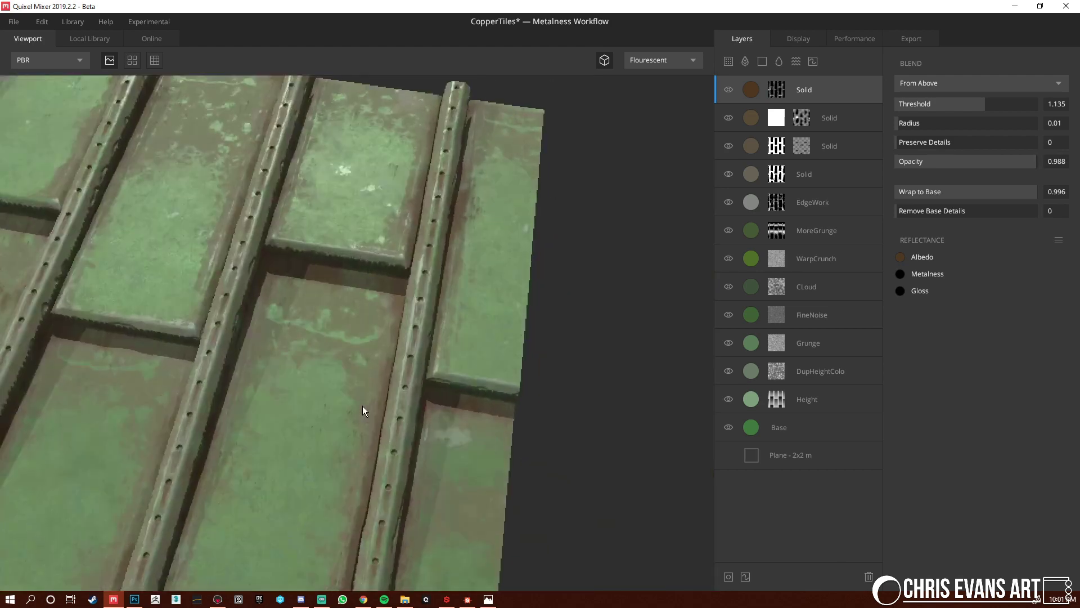
{"action": "left_click_drag", "start_coordinate": [363, 400], "coordinate": [438, 319], "text": "alt"}
{"action": "middle_click_drag", "start_coordinate": [248, 339], "coordinate": [427, 275], "text": "alt"}
{"action": "left_click_drag", "start_coordinate": [428, 275], "coordinate": [323, 315], "text": "alt"}
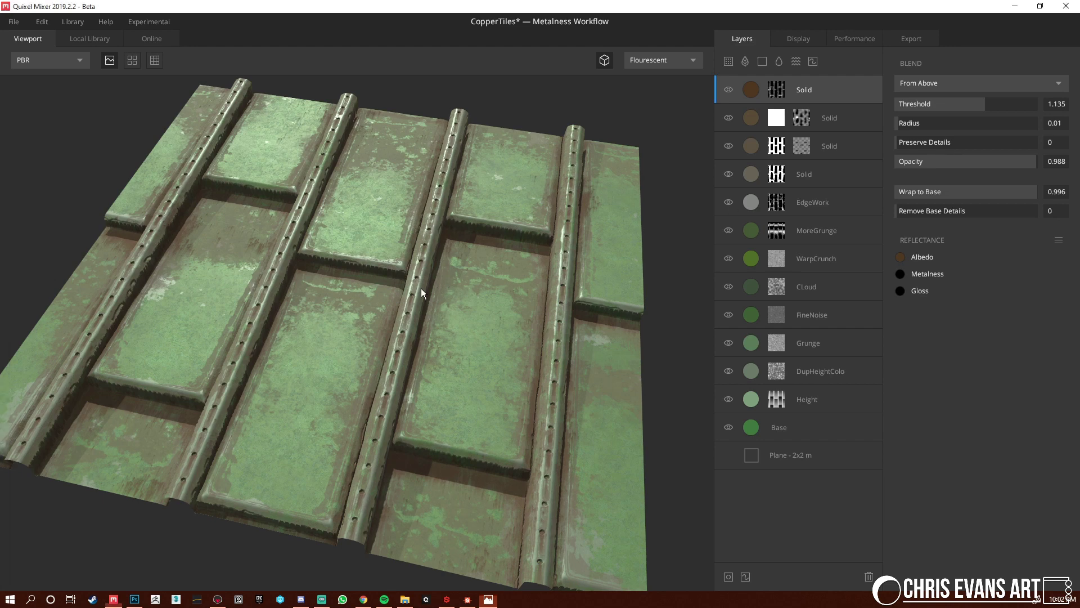
Add a Solid layer on top of the layer stack with Threshold 1.446 and Wrap to Base 1
{"action": "left_click_drag", "start_coordinate": [405, 296], "coordinate": [361, 352]}
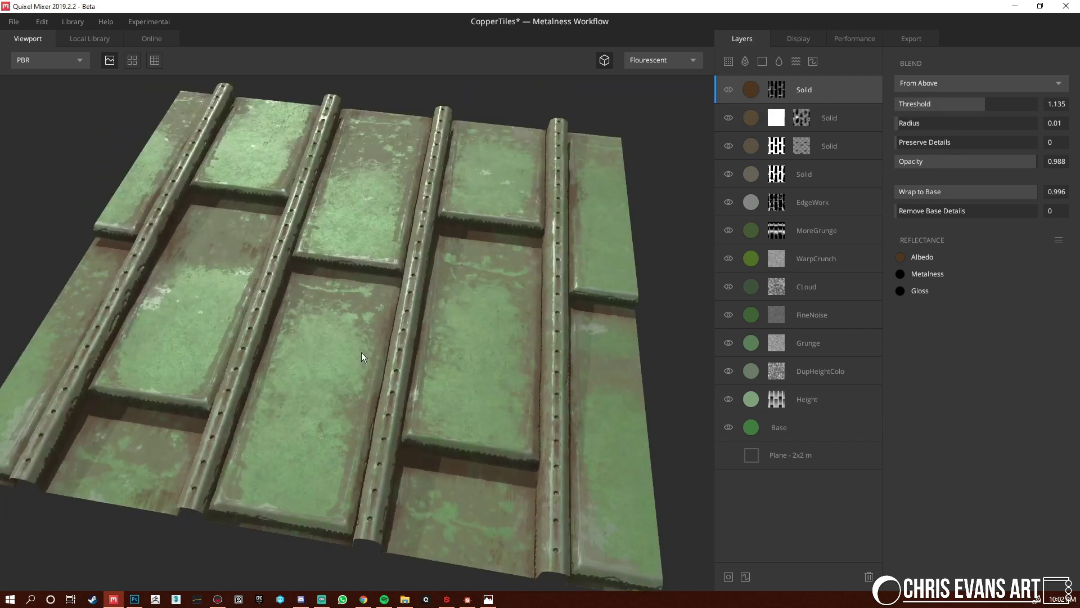
{"action": "left_click", "coordinate": [762, 60]}
{"action": "left_click_drag", "start_coordinate": [363, 276], "coordinate": [617, 276]}
{"action": "left_click_drag", "start_coordinate": [952, 104], "coordinate": [993, 103]}
{"action": "left_click_drag", "start_coordinate": [914, 194], "coordinate": [1078, 192]}
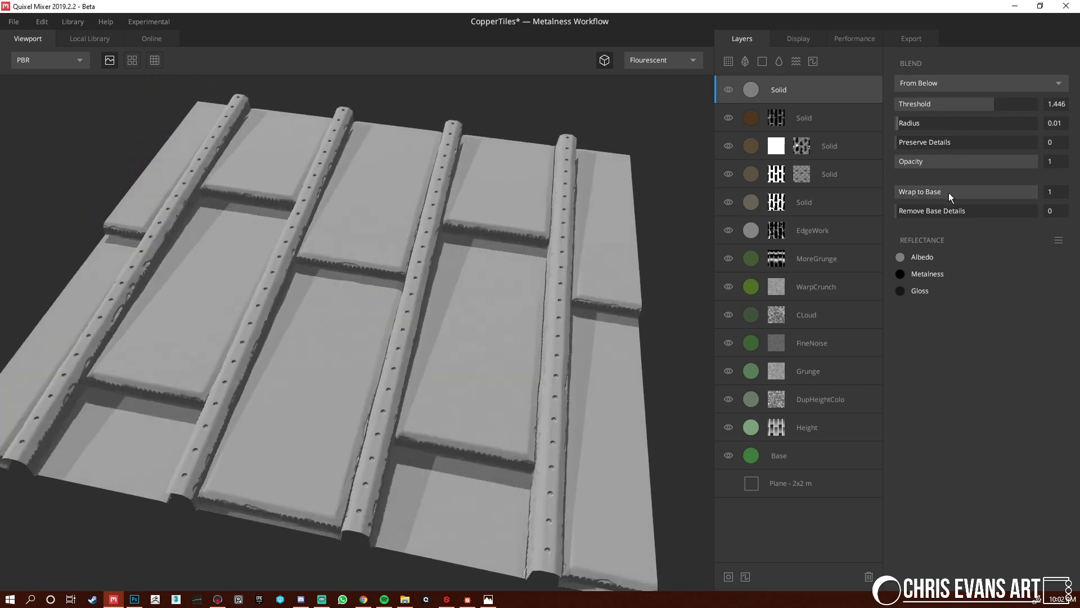
Set the new top Solid layer's albedo to a dark blue-grey
{"action": "left_click", "coordinate": [899, 257]}
{"action": "left_click_drag", "start_coordinate": [432, 365], "coordinate": [395, 356]}
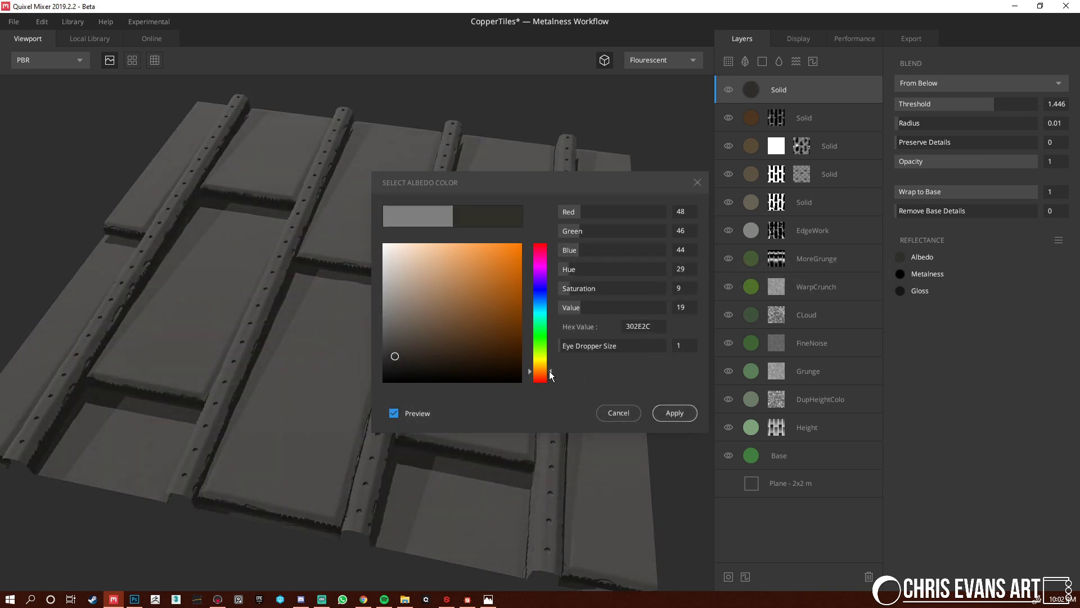
{"action": "left_click_drag", "start_coordinate": [549, 370], "coordinate": [548, 293]}
{"action": "left_click", "coordinate": [685, 418]}
{"action": "left_click_drag", "start_coordinate": [481, 372], "coordinate": [506, 372]}
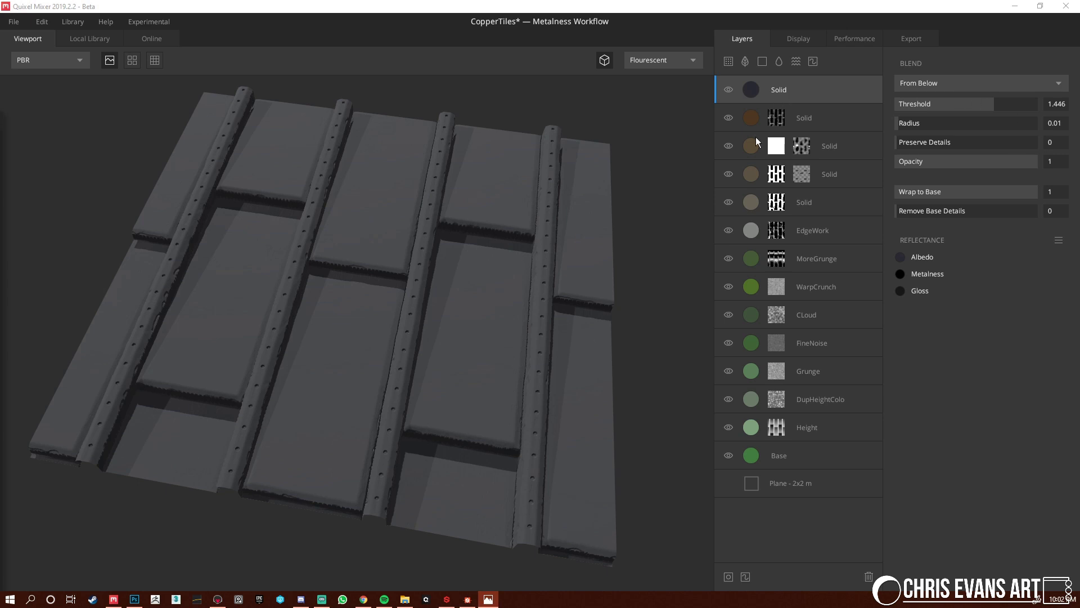
Add a mask stack to the dark blue-grey Solid layer with a Solid component at Brightness 1
{"action": "left_click", "coordinate": [731, 577]}
{"action": "left_click", "coordinate": [897, 59]}
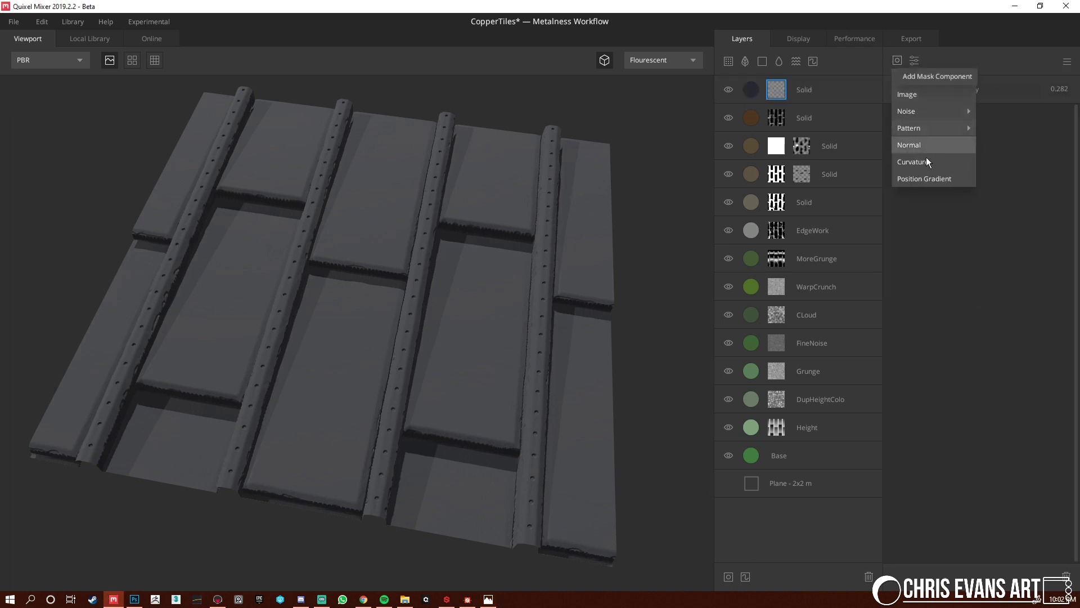
{"action": "mouse_move", "coordinate": [918, 109]}
{"action": "left_click", "coordinate": [921, 80]}
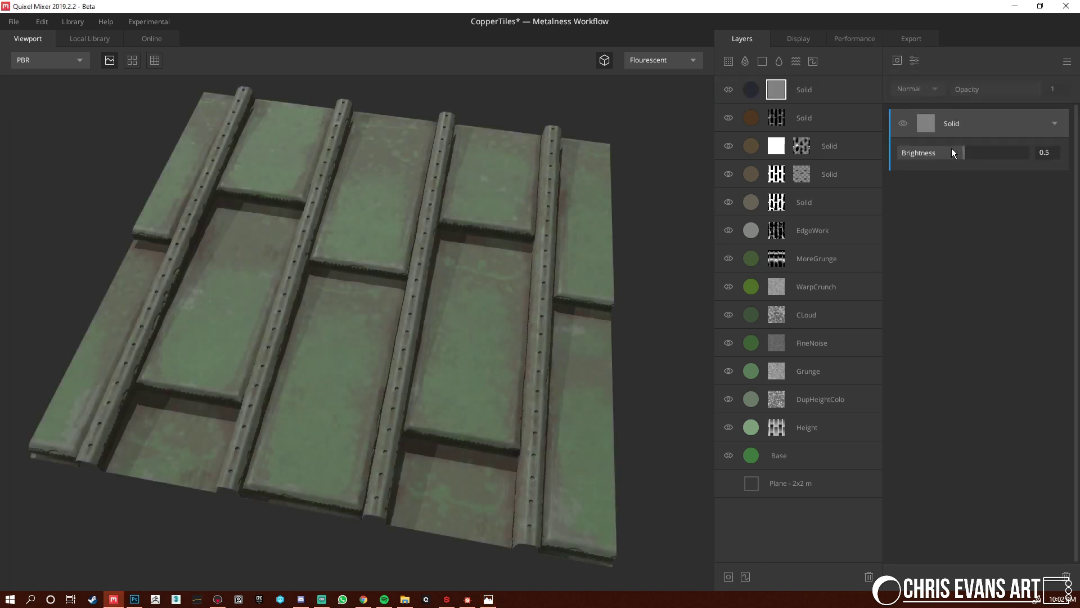
{"action": "left_click_drag", "start_coordinate": [961, 153], "coordinate": [1029, 153]}
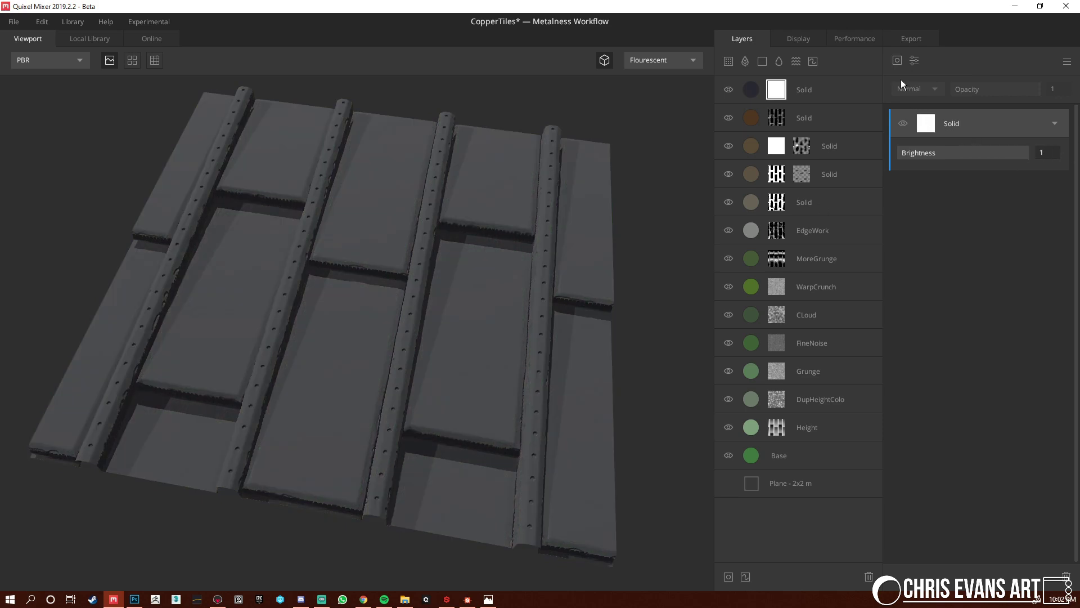
Add an inverted Curvature component above the Solid in the mask stack and set its Levels to 0.482 and 0.568
{"action": "left_click", "coordinate": [896, 63]}
{"action": "left_click", "coordinate": [927, 159]}
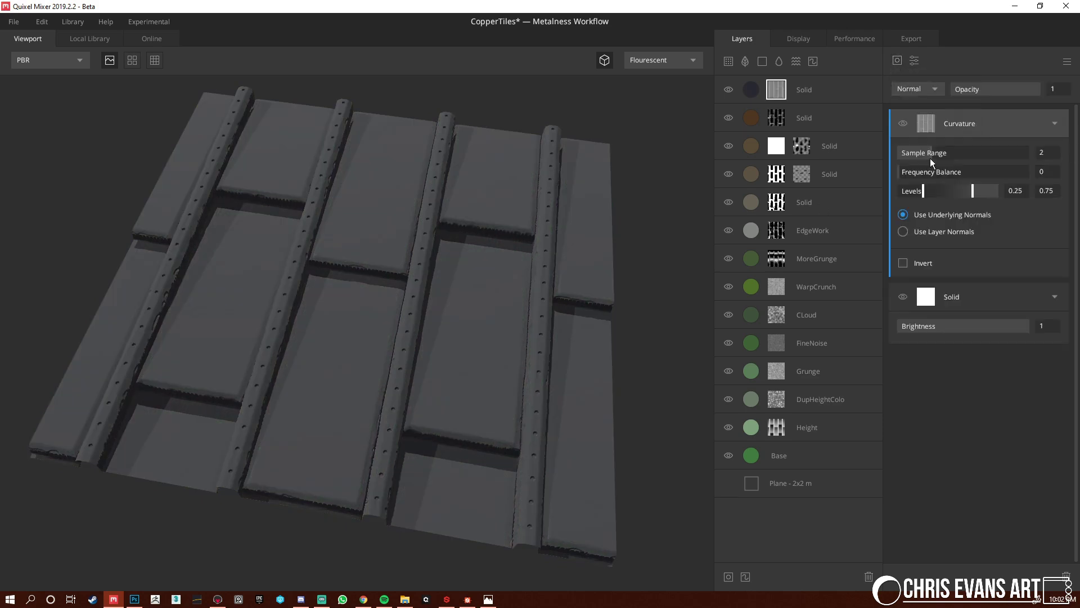
{"action": "left_click", "coordinate": [904, 262]}
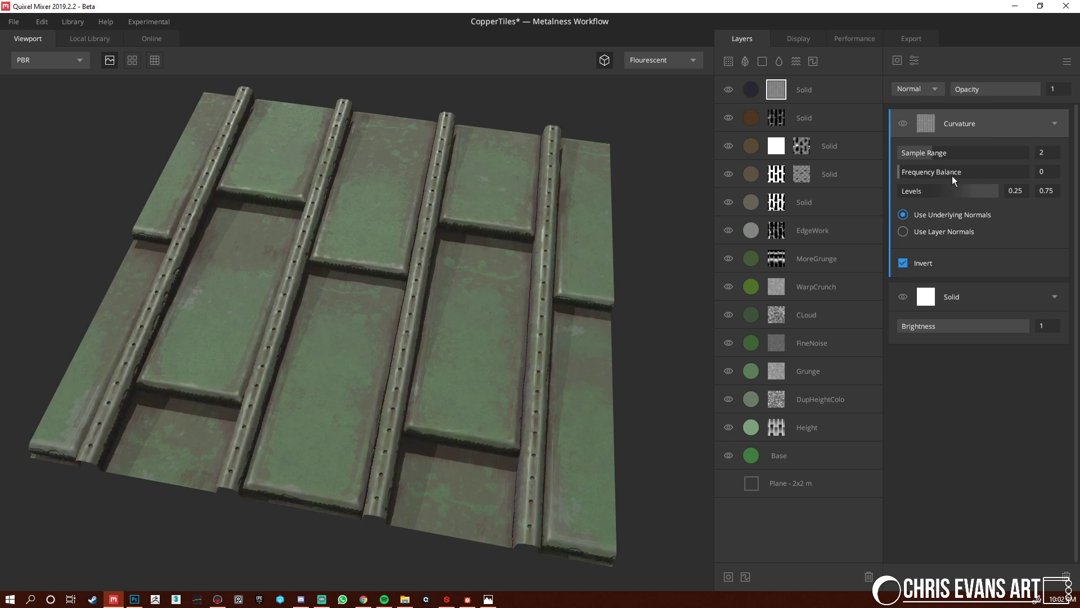
{"action": "mouse_move", "coordinate": [953, 190]}
{"action": "left_mouse_down"}
{"action": "mouse_move", "coordinate": [967, 189]}
{"action": "mouse_move", "coordinate": [954, 187]}
{"action": "left_mouse_up"}
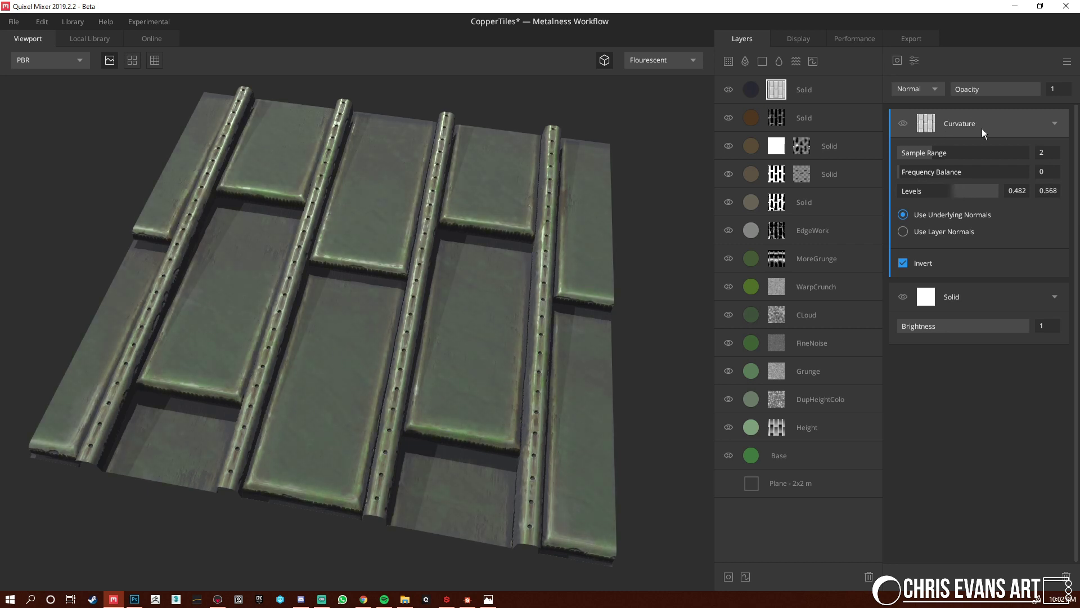
Add a Gradient Remap modifier above the Curvature component with Repeat 2 and Mirror enabled
{"action": "left_click", "coordinate": [915, 61]}
{"action": "left_click", "coordinate": [941, 138]}
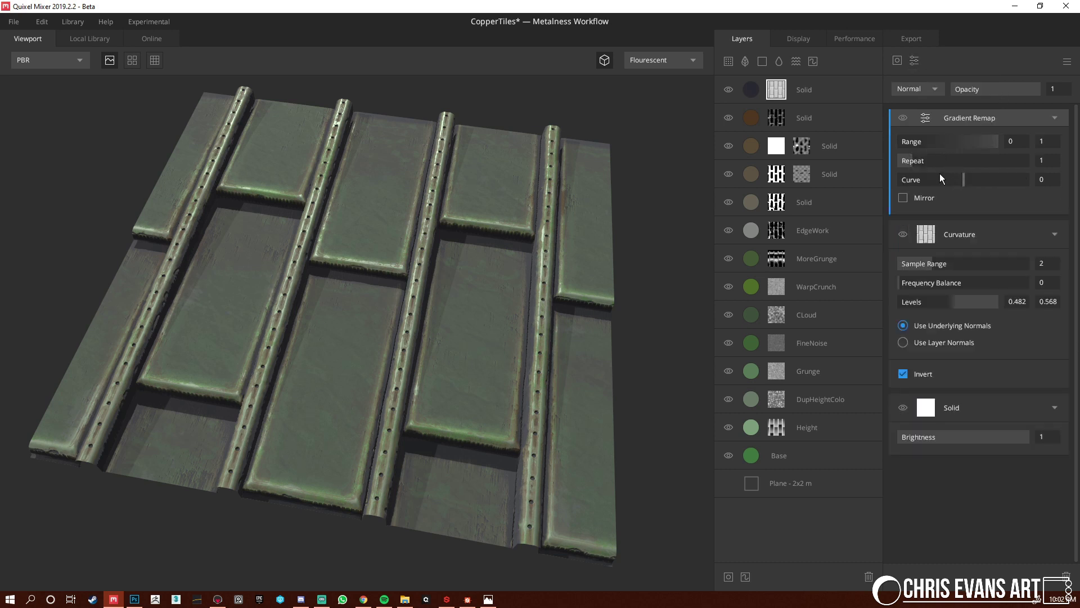
{"action": "left_click_drag", "start_coordinate": [930, 160], "coordinate": [930, 160]}
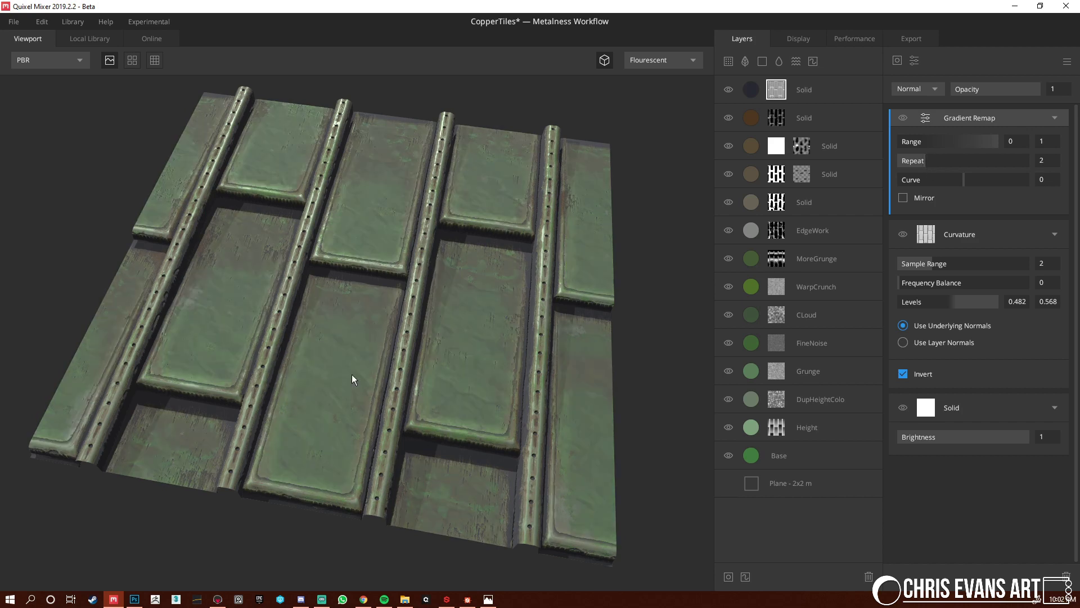
{"action": "mouse_move", "coordinate": [366, 378]}
{"action": "left_mouse_down"}
{"action": "mouse_move", "coordinate": [378, 393]}
{"action": "mouse_move", "coordinate": [352, 387]}
{"action": "left_mouse_up"}
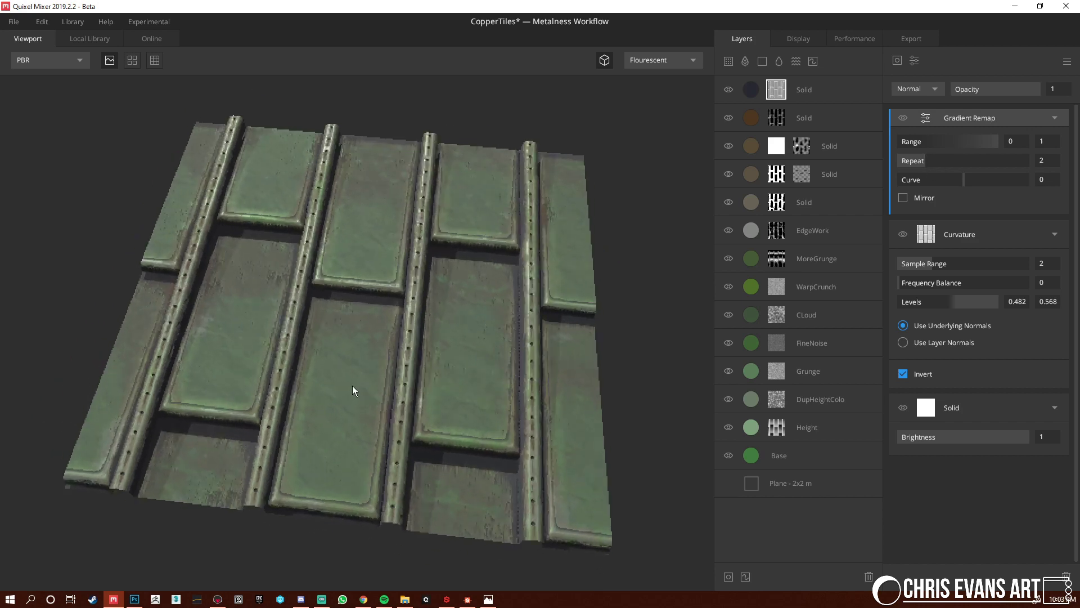
{"action": "left_click", "coordinate": [903, 198]}
{"action": "left_click_drag", "start_coordinate": [405, 341], "coordinate": [359, 295]}
{"action": "scroll", "coordinate": [359, 295], "scroll_direction": "up", "scroll_amount": 2}
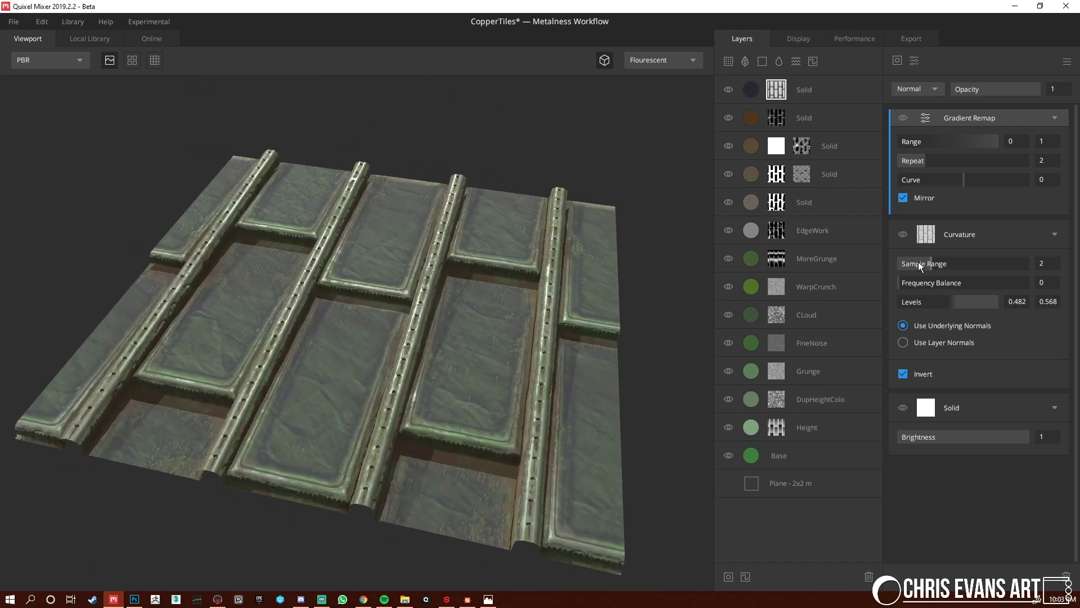
Reduce the Curvature component's Sample Range to 1 and check the mask's effect on the tiles
{"action": "mouse_move", "coordinate": [943, 267]}
{"action": "left_mouse_down"}
{"action": "mouse_move", "coordinate": [984, 258]}
{"action": "mouse_move", "coordinate": [893, 269]}
{"action": "mouse_move", "coordinate": [1015, 282]}
{"action": "mouse_move", "coordinate": [886, 284]}
{"action": "left_mouse_up"}
{"action": "left_click_drag", "start_coordinate": [566, 331], "coordinate": [548, 344]}
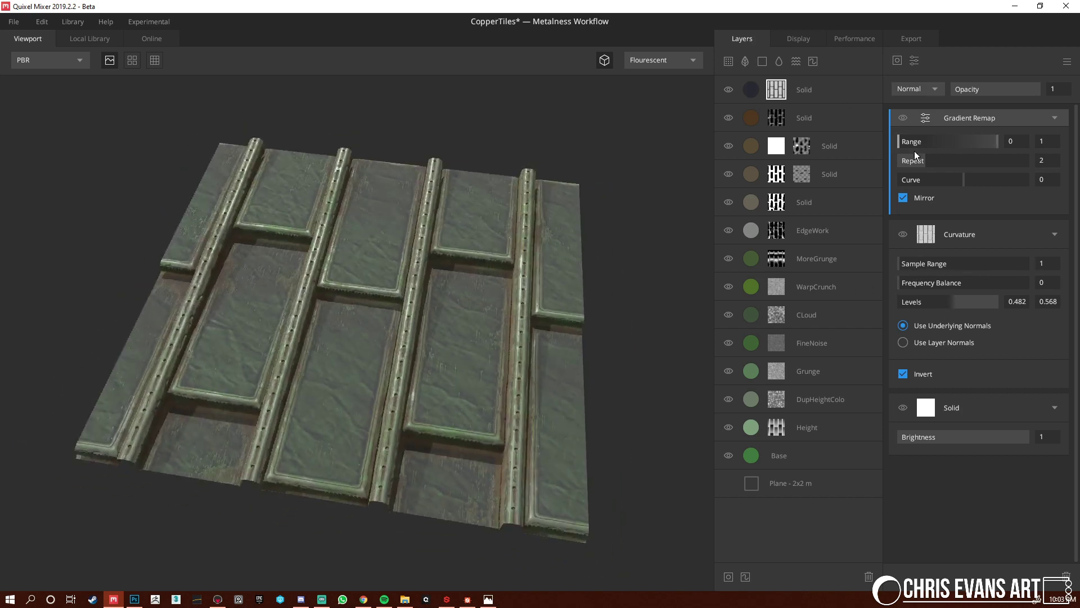
{"action": "key", "text": "alt+Tab"}
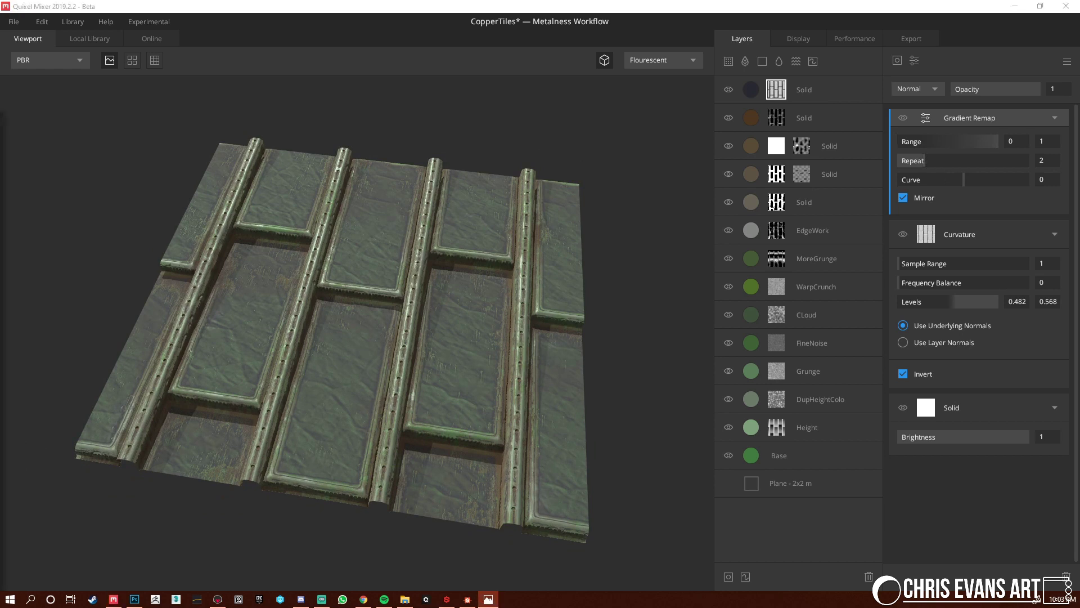
Add a Worley 1 noise clipped to the Gradient Remap, blended as Distort with an intensity of 0.042
{"action": "left_click", "coordinate": [898, 60]}
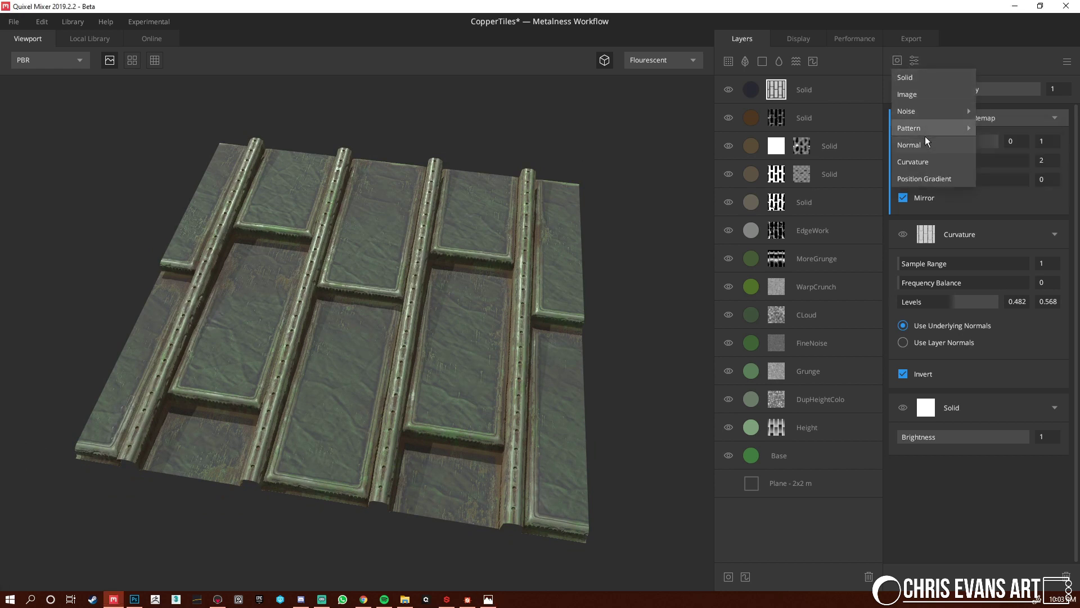
{"action": "mouse_move", "coordinate": [930, 114]}
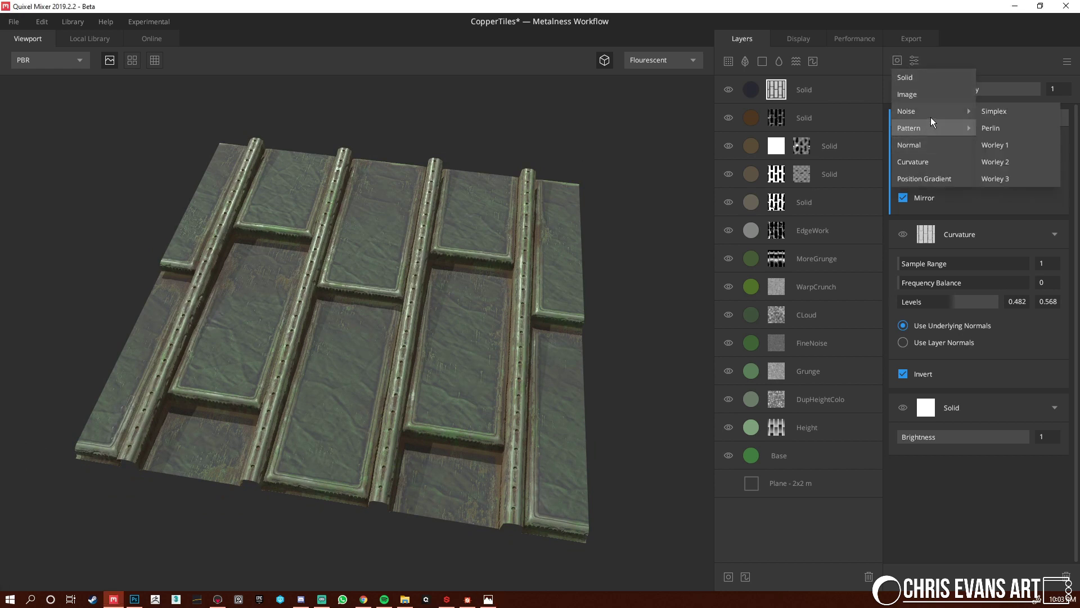
{"action": "left_click", "coordinate": [1007, 145]}
{"action": "left_click", "coordinate": [963, 140], "text": "alt"}
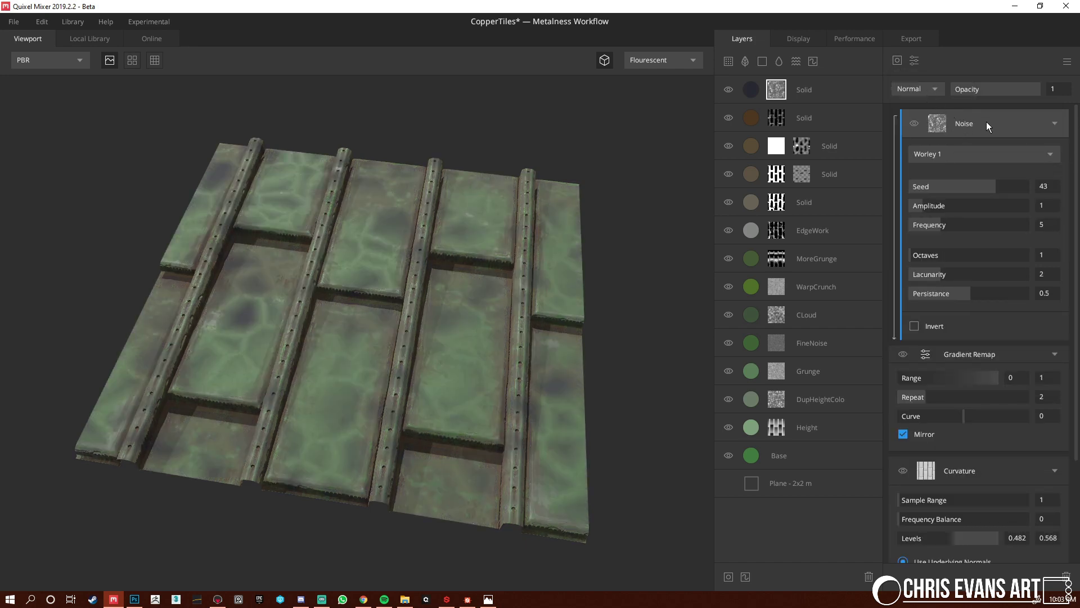
{"action": "left_click", "coordinate": [934, 90]}
{"action": "left_click", "coordinate": [930, 271]}
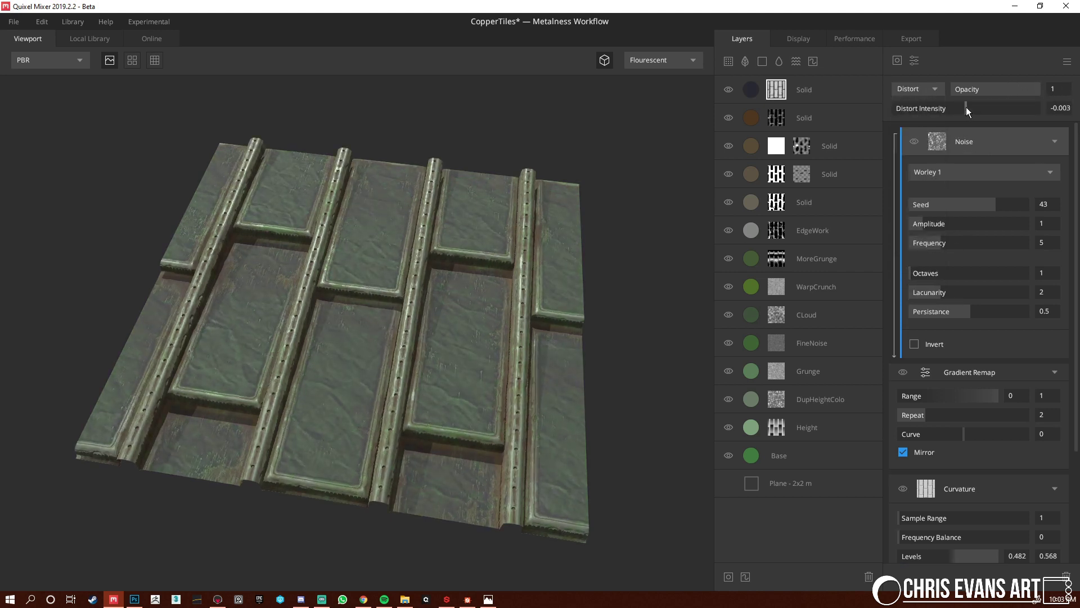
{"action": "left_click_drag", "start_coordinate": [971, 106], "coordinate": [970, 106]}
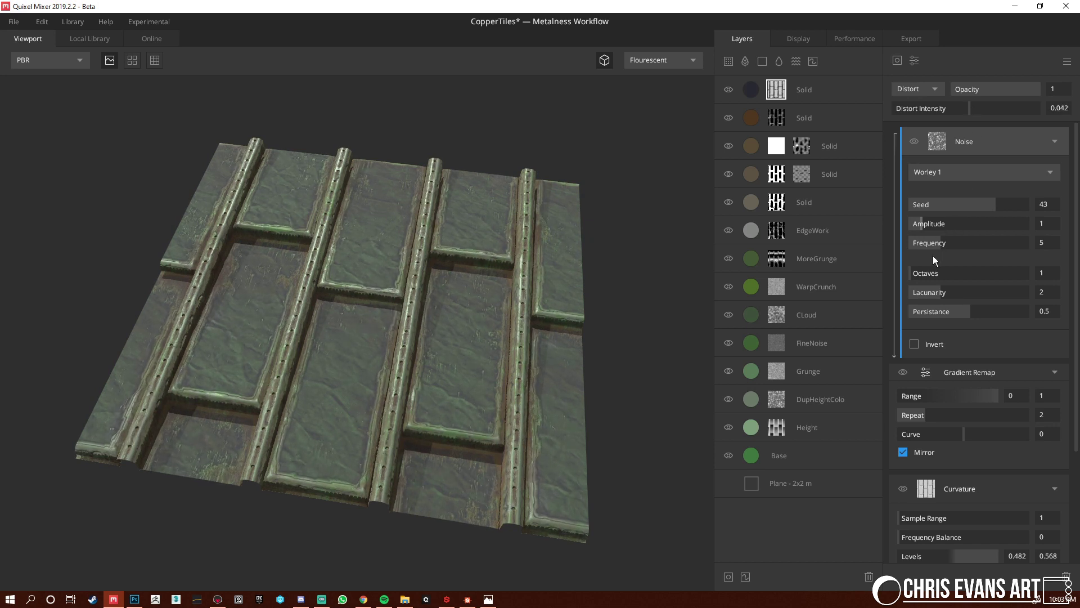
Set the Worley 1 noise to 10 Octaves and Frequency 20, and its Distort Intensity to -0.019
{"action": "left_click_drag", "start_coordinate": [933, 275], "coordinate": [1045, 276]}
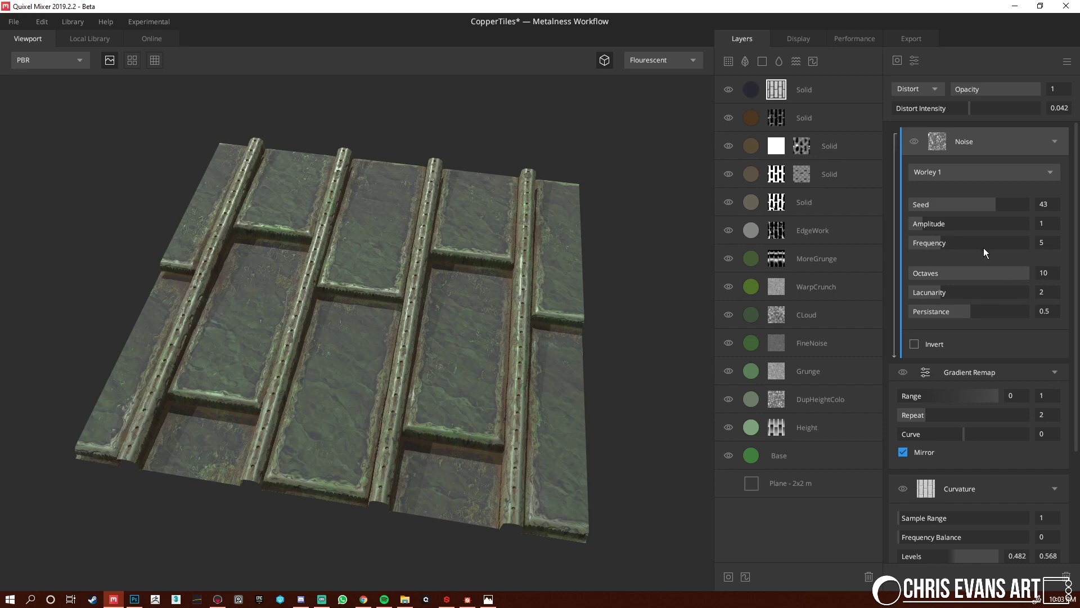
{"action": "left_click_drag", "start_coordinate": [981, 246], "coordinate": [1069, 245]}
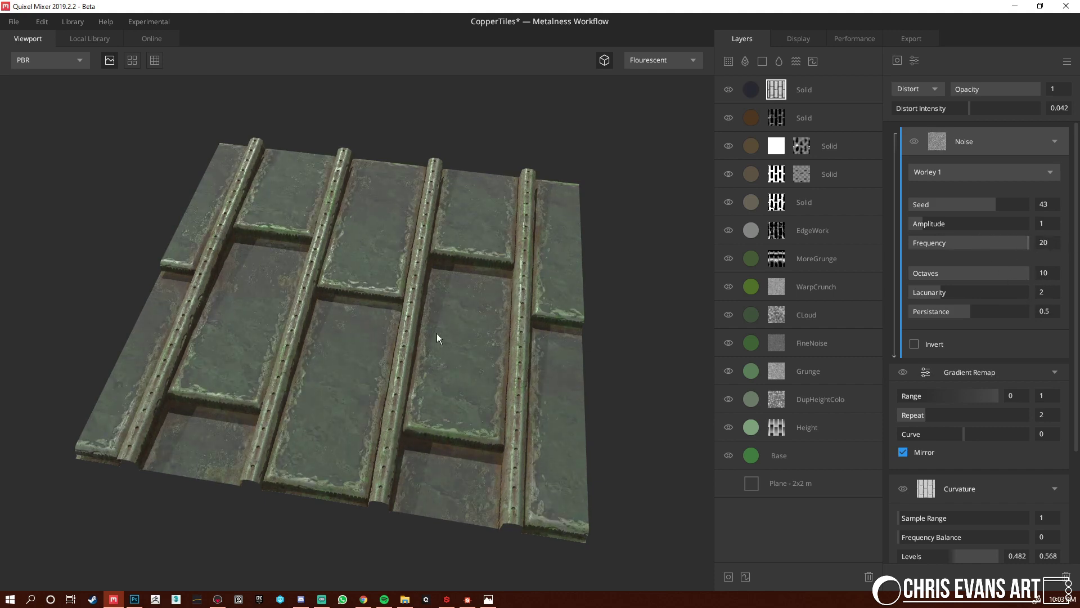
{"action": "scroll", "coordinate": [412, 325], "scroll_direction": "up", "scroll_amount": 6}
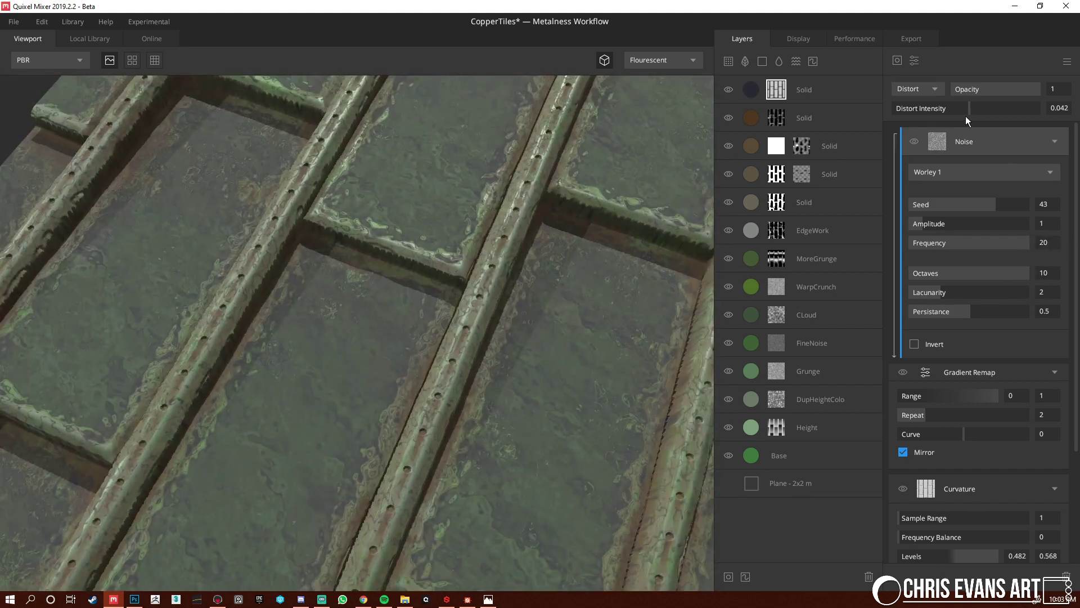
{"action": "left_click", "coordinate": [965, 110]}
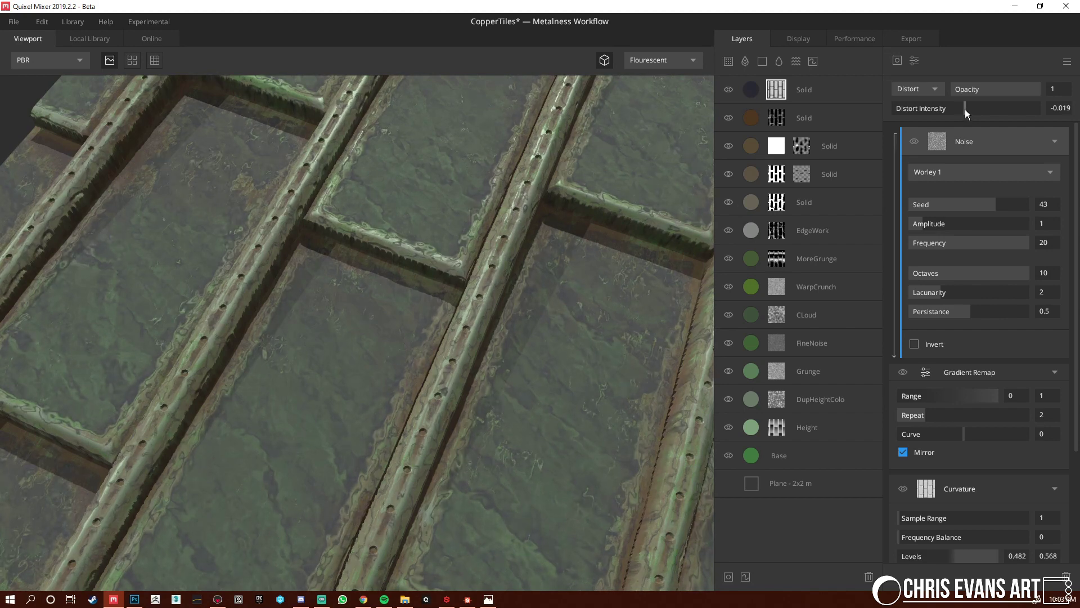
{"action": "scroll", "coordinate": [258, 212], "scroll_direction": "down", "scroll_amount": 6}
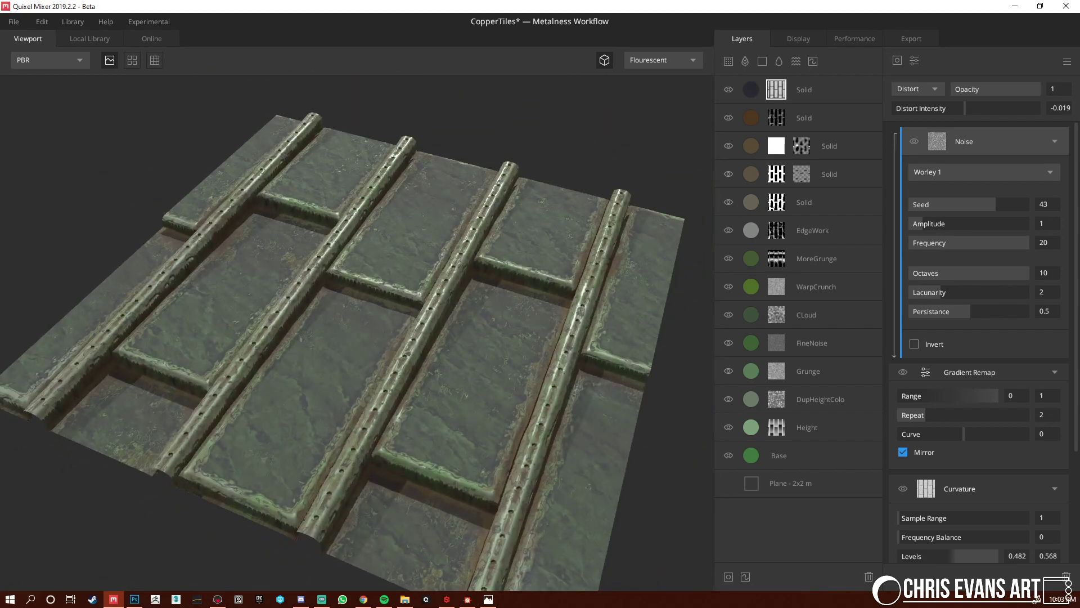
{"action": "key", "text": "alt+Tab"}
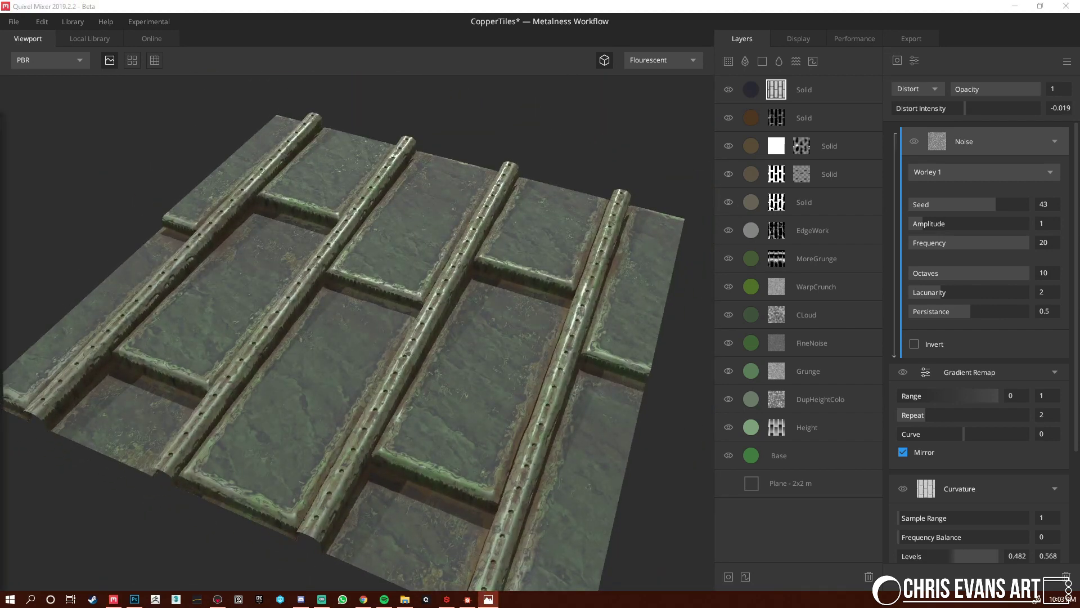
Add a Worley 3 noise on top of the mask stack with Frequency 20 and 10 Octaves
{"action": "left_click", "coordinate": [963, 157]}
{"action": "left_click", "coordinate": [897, 60]}
{"action": "mouse_move", "coordinate": [923, 113]}
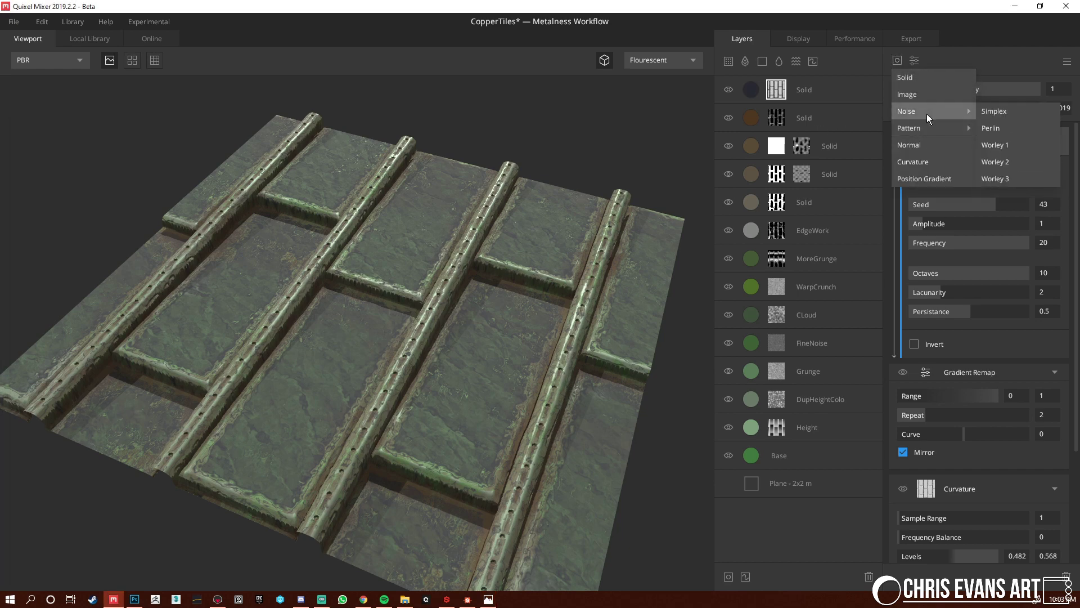
{"action": "left_click", "coordinate": [1008, 172]}
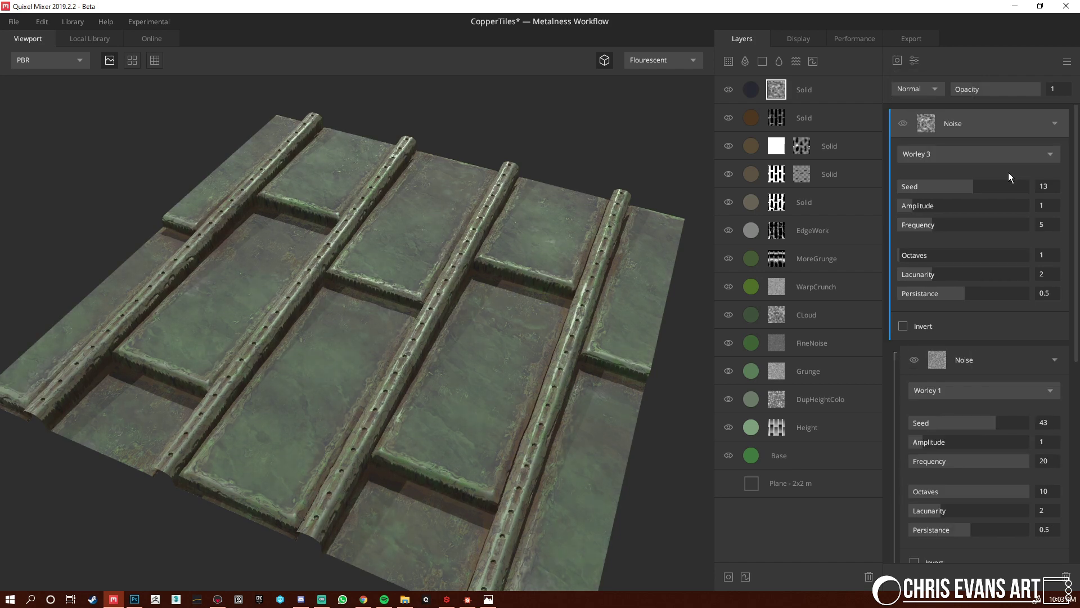
{"action": "left_click_drag", "start_coordinate": [520, 319], "coordinate": [508, 346], "text": "alt"}
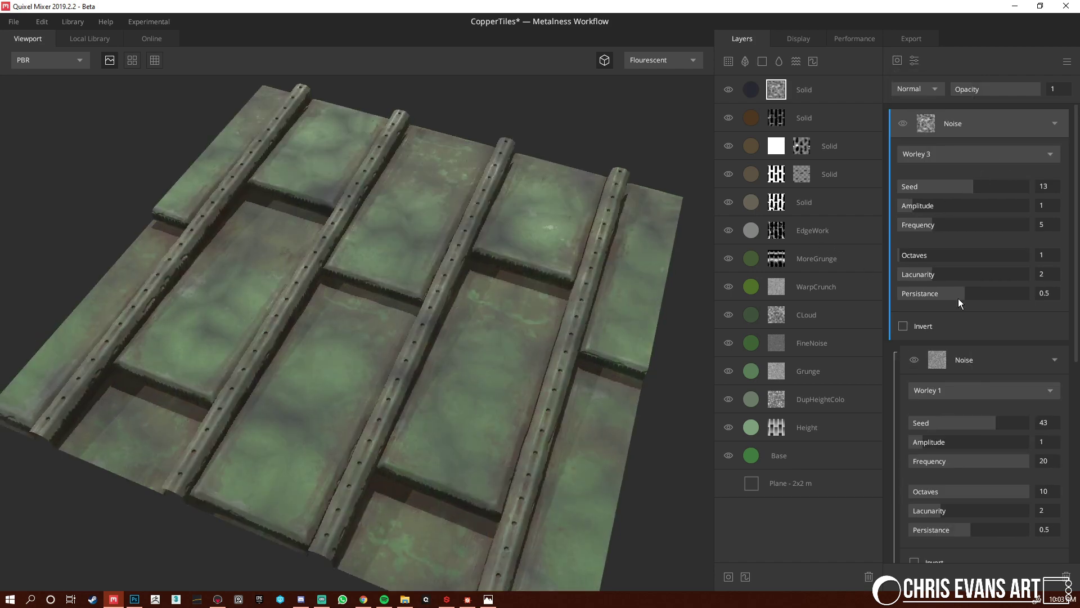
{"action": "left_click_drag", "start_coordinate": [945, 226], "coordinate": [1040, 230]}
{"action": "left_click_drag", "start_coordinate": [978, 256], "coordinate": [1079, 245]}
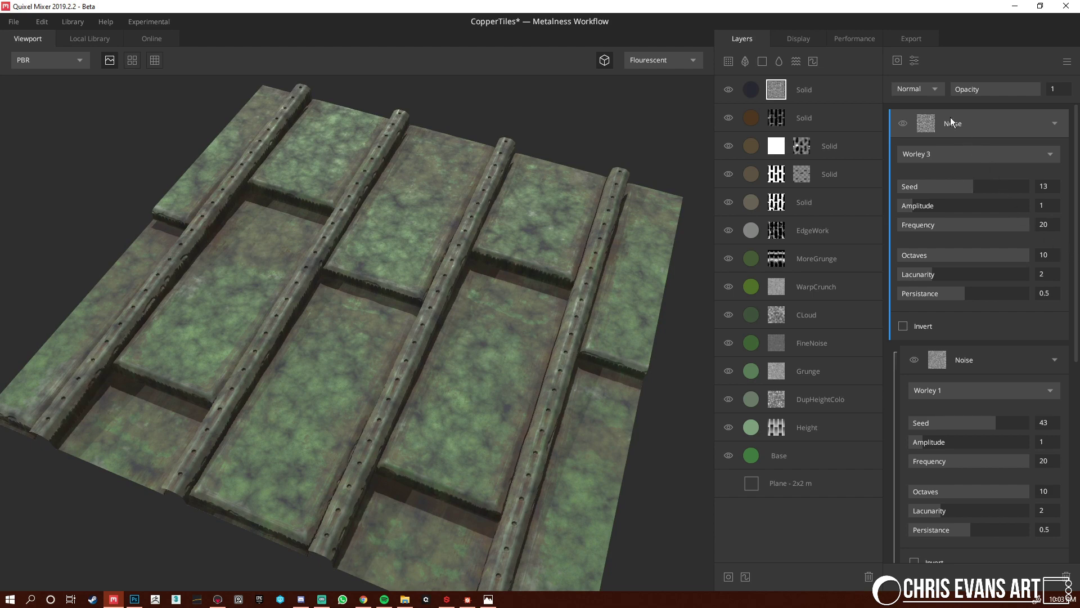
Change the Worley 3 noise's blend mode to Subtract and inspect the tiles from another angle
{"action": "left_click", "coordinate": [928, 89]}
{"action": "left_click", "coordinate": [932, 134]}
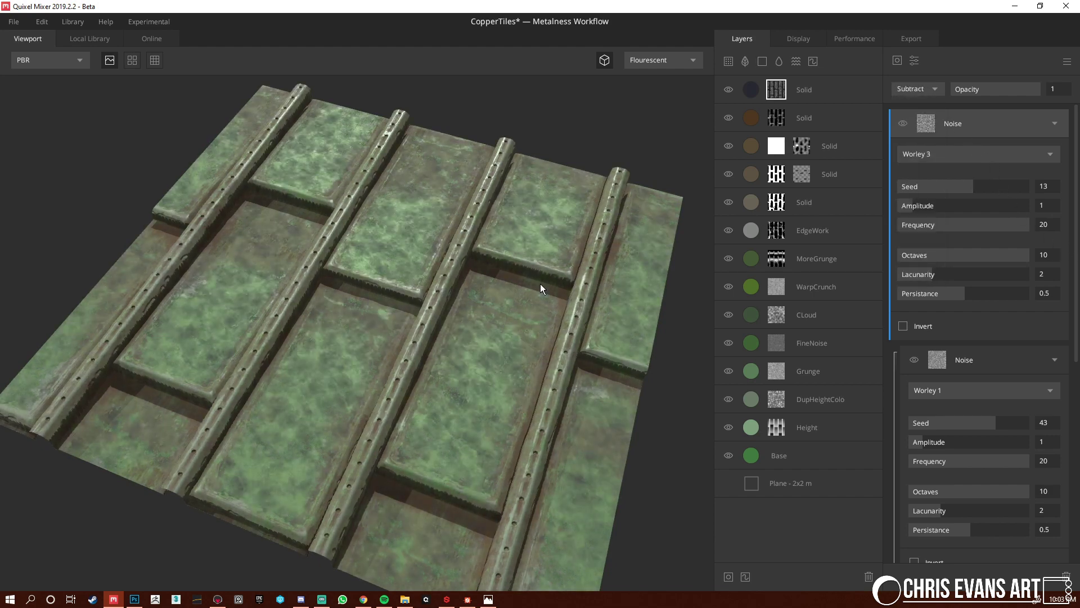
{"action": "left_click_drag", "start_coordinate": [491, 340], "coordinate": [338, 340]}
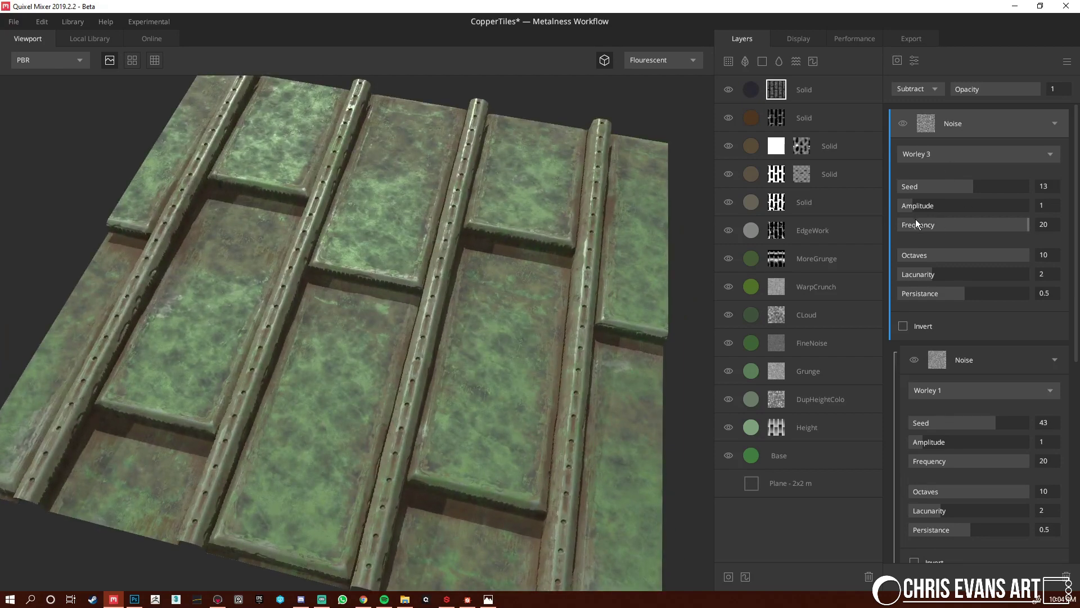
Set the Worley 3 noise's Lacunarity to 3.482 and Persistance to 0.718, keeping Frequency 20 and Octaves 10
{"action": "left_click_drag", "start_coordinate": [930, 275], "coordinate": [989, 298]}
{"action": "left_click_drag", "start_coordinate": [976, 225], "coordinate": [932, 225]}
{"action": "left_click_drag", "start_coordinate": [1070, 231], "coordinate": [1027, 257]}
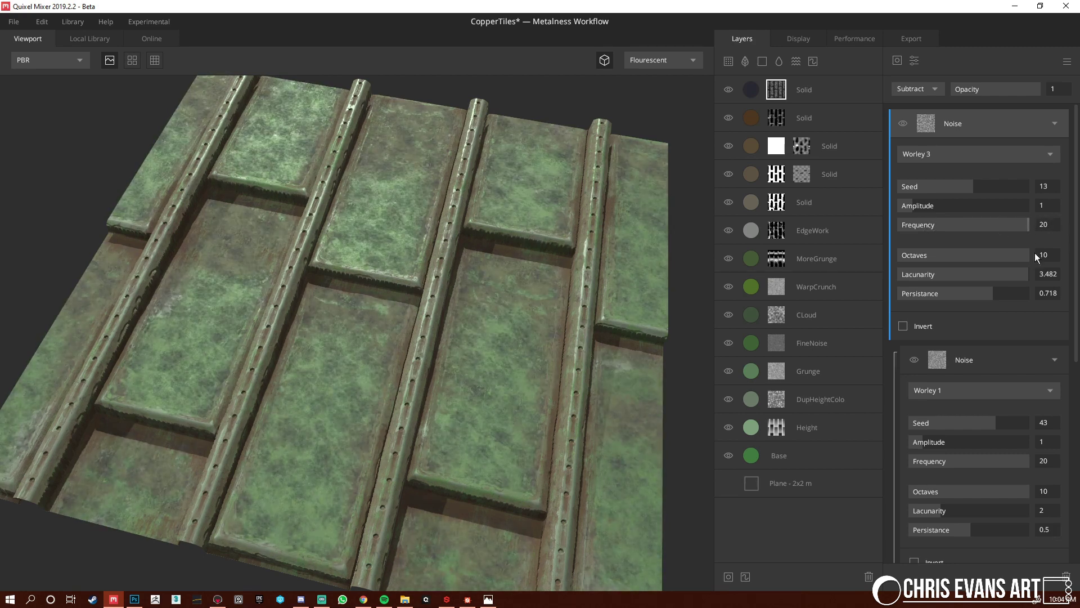
{"action": "left_click_drag", "start_coordinate": [915, 259], "coordinate": [982, 256]}
Add a Brightness/Contrast modifier clipped to the Worley 3 noise, with Brightness -0.677 and Contrast 1.047
{"action": "left_click", "coordinate": [910, 62]}
{"action": "left_click", "coordinate": [957, 82]}
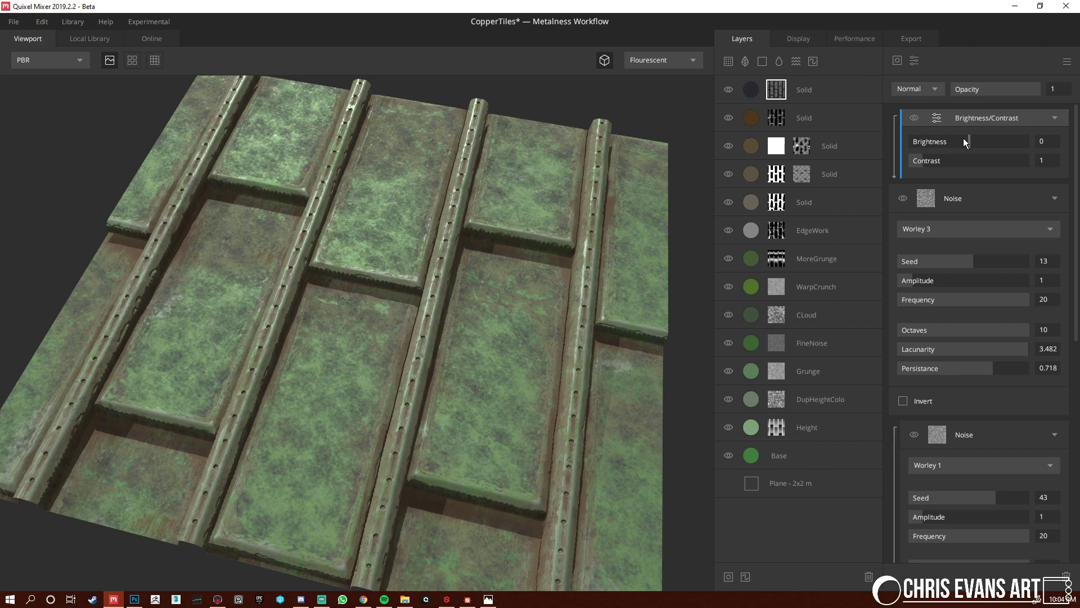
{"action": "left_click_drag", "start_coordinate": [969, 140], "coordinate": [926, 168]}
{"action": "left_click_drag", "start_coordinate": [954, 210], "coordinate": [955, 210]}
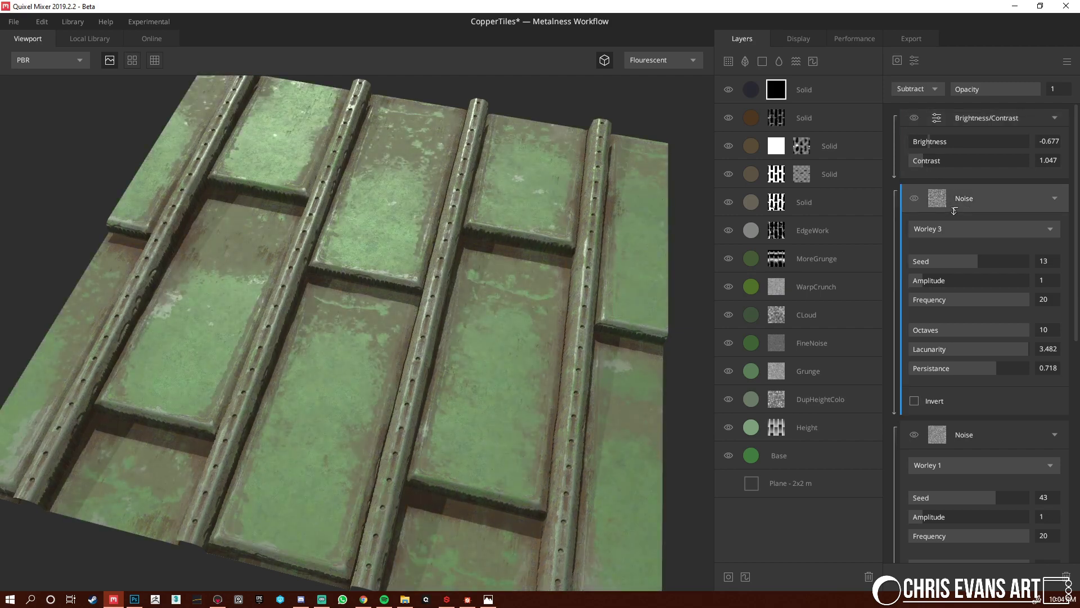
{"action": "left_click", "coordinate": [955, 210], "text": "alt"}
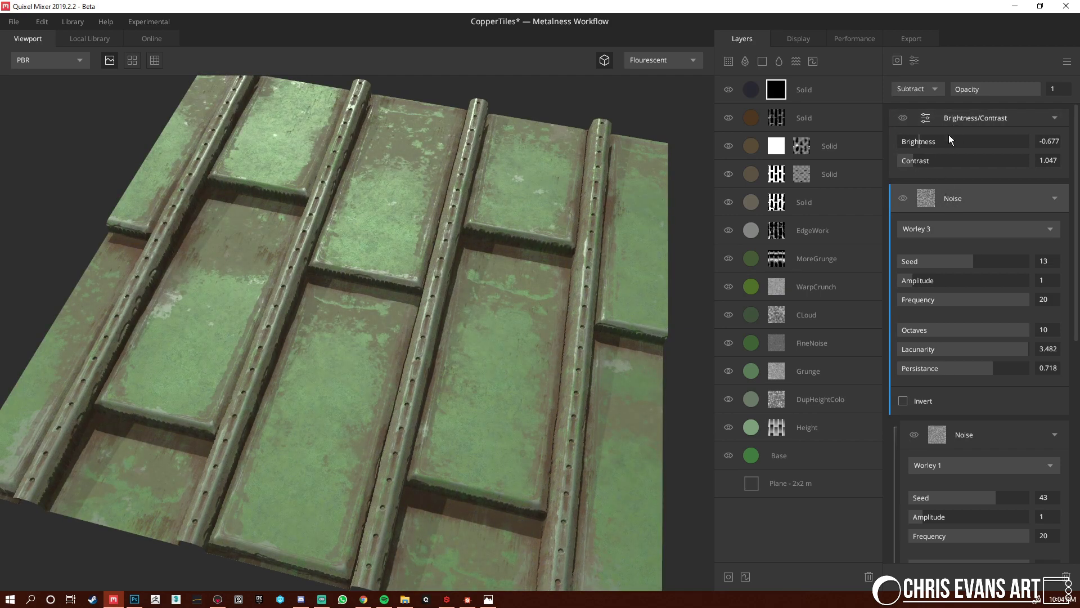
{"action": "left_click_drag", "start_coordinate": [952, 126], "coordinate": [951, 194]}
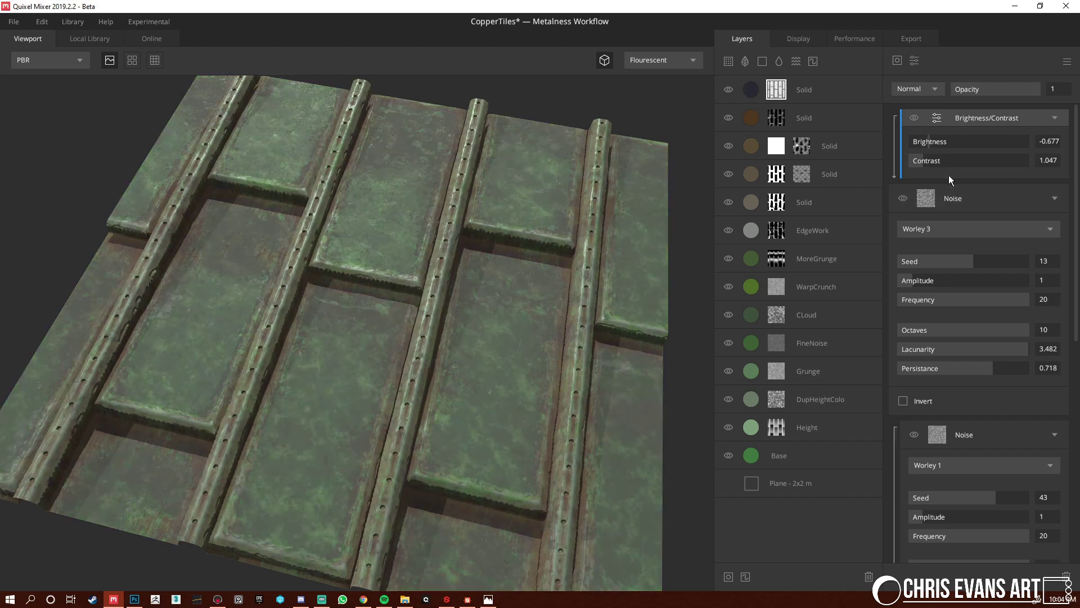
{"action": "left_click", "coordinate": [955, 197]}
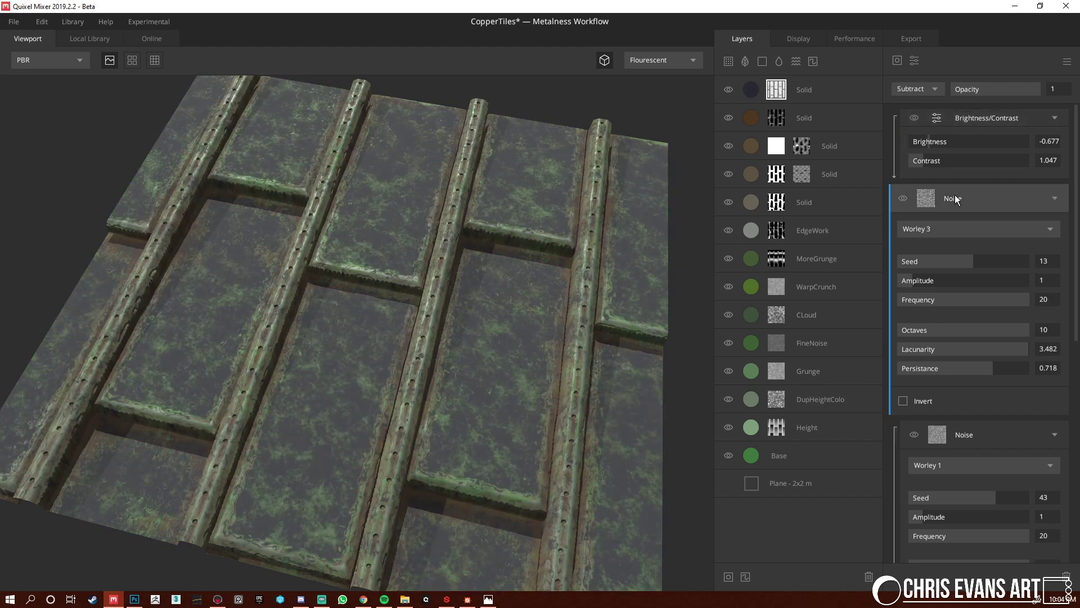
Try the Multiply and Max blend modes on the Worley 3 noise and restore Subtract
{"action": "left_click", "coordinate": [916, 117]}
{"action": "left_click", "coordinate": [916, 117]}
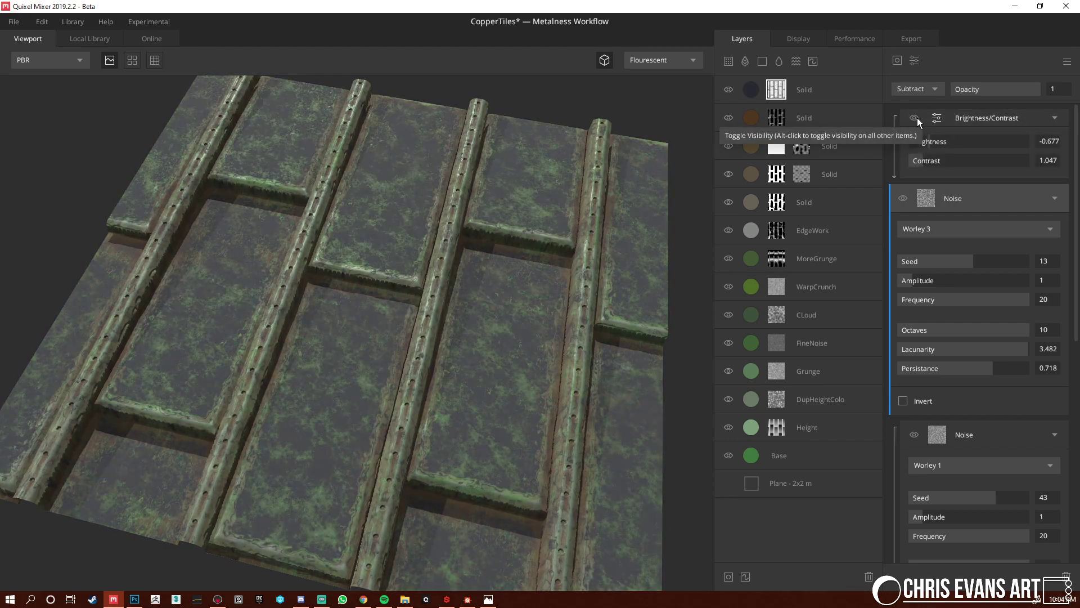
{"action": "left_click", "coordinate": [925, 89]}
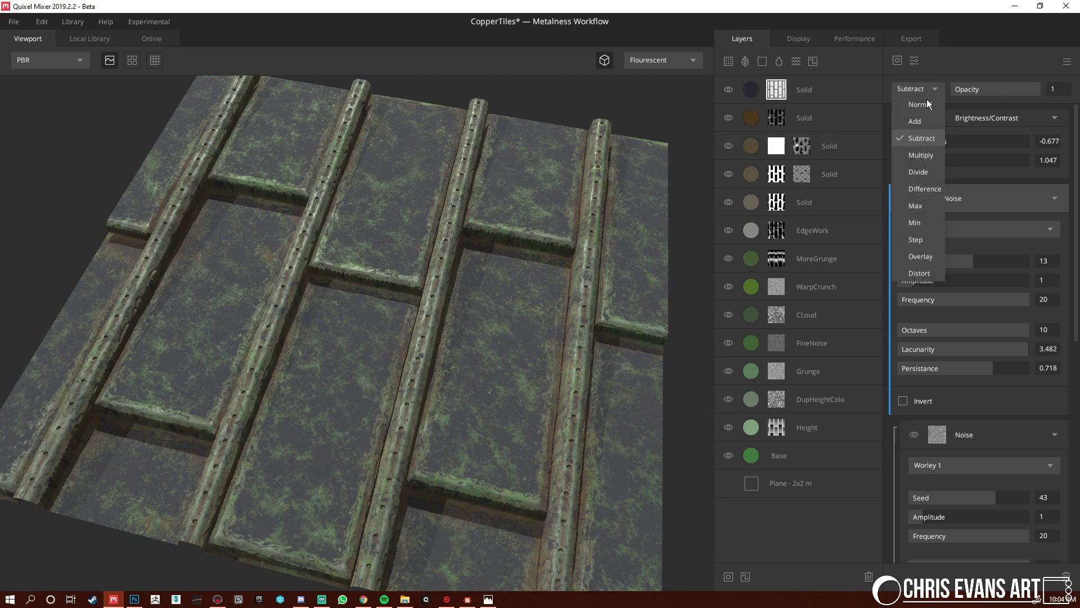
{"action": "left_click", "coordinate": [922, 155]}
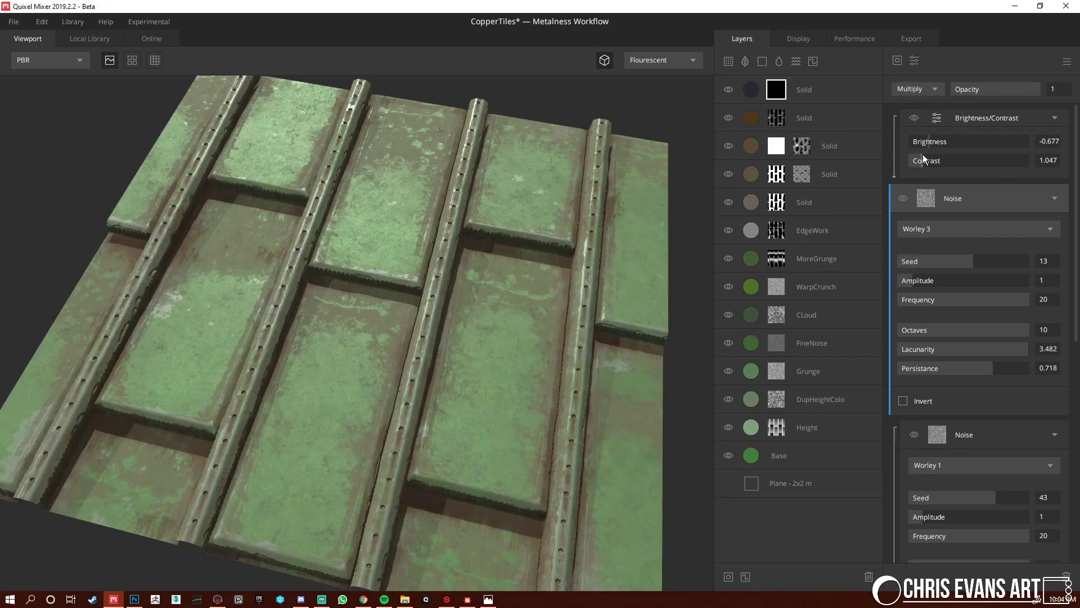
{"action": "left_click", "coordinate": [922, 90]}
{"action": "left_click", "coordinate": [927, 204]}
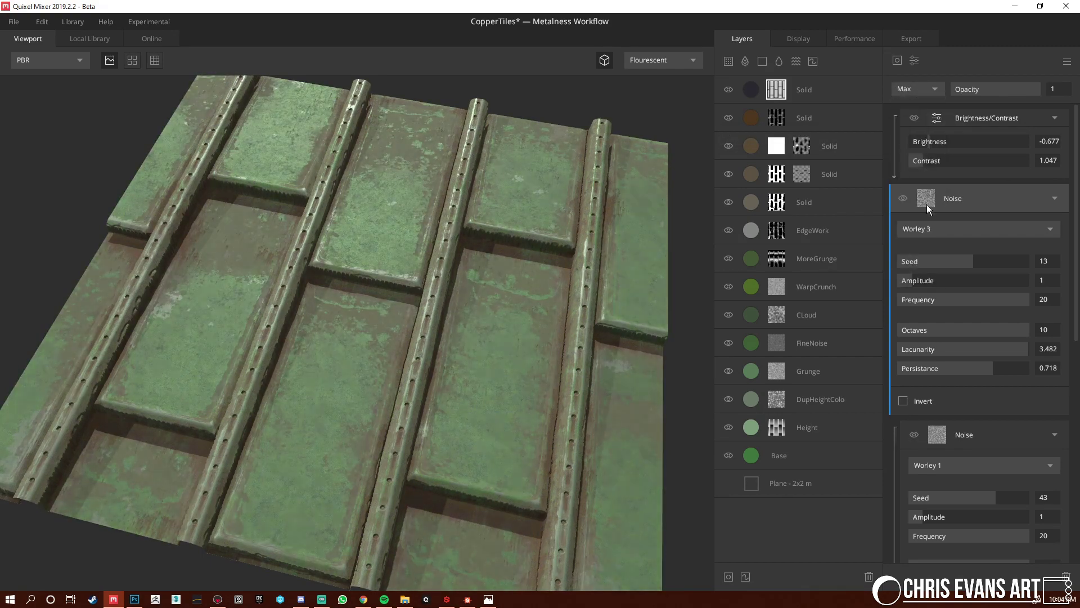
{"action": "left_click", "coordinate": [919, 90]}
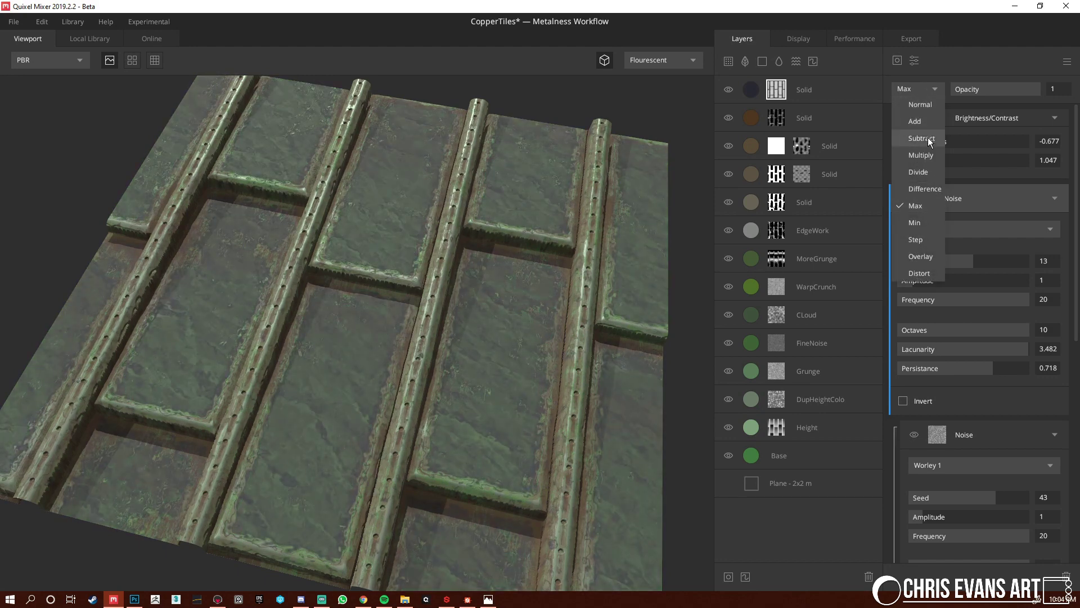
{"action": "left_click", "coordinate": [927, 153]}
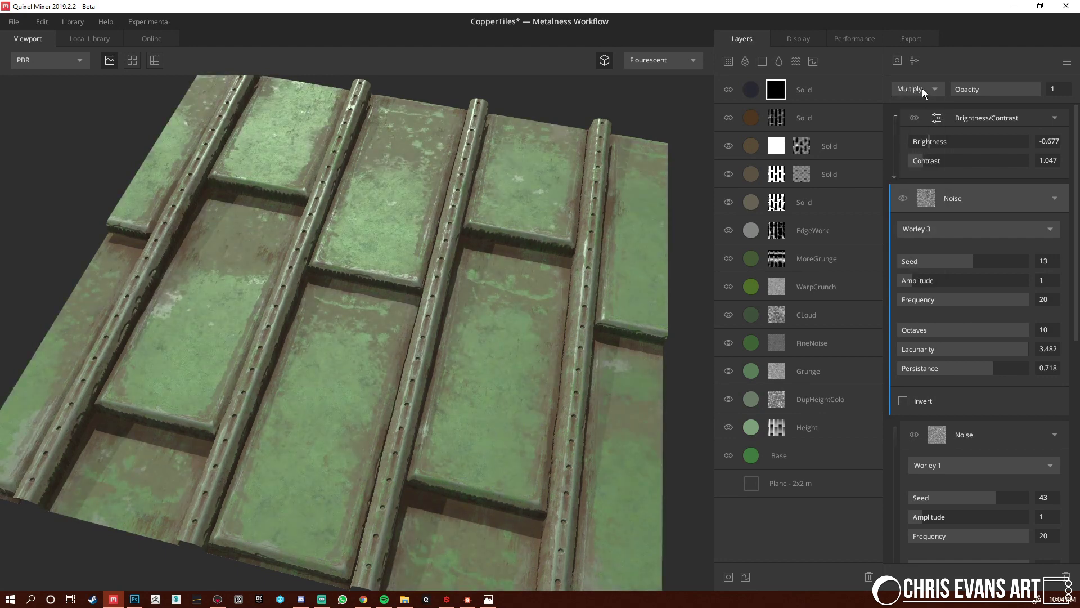
{"action": "left_click", "coordinate": [923, 89]}
{"action": "left_click", "coordinate": [926, 135]}
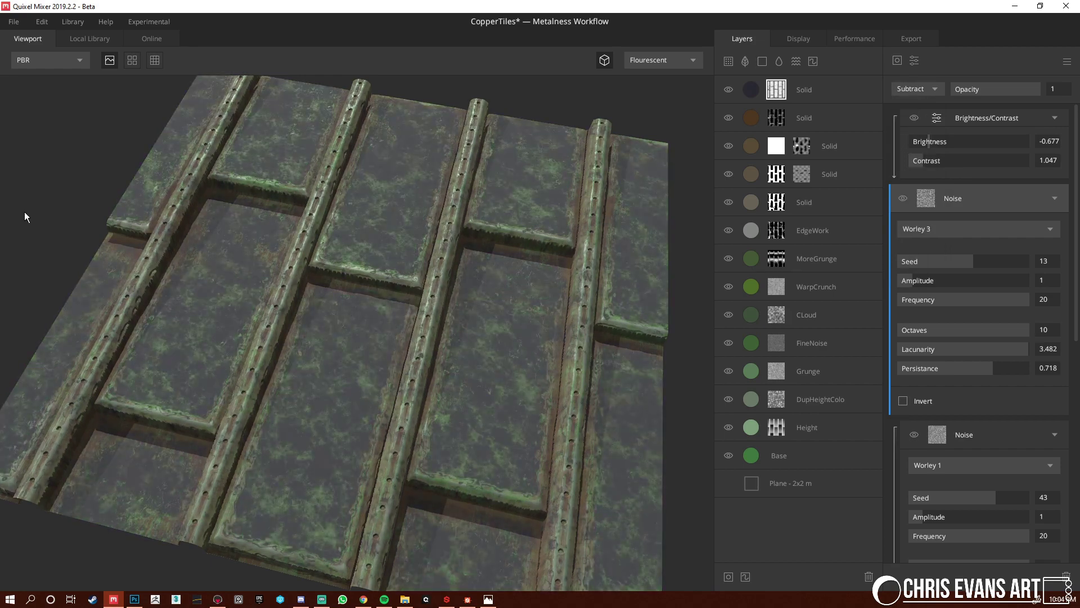
Set the Opacity of the topmost dark blue-grey Solid layer to 0.617
{"action": "scroll", "coordinate": [492, 291], "scroll_direction": "down", "scroll_amount": 5}
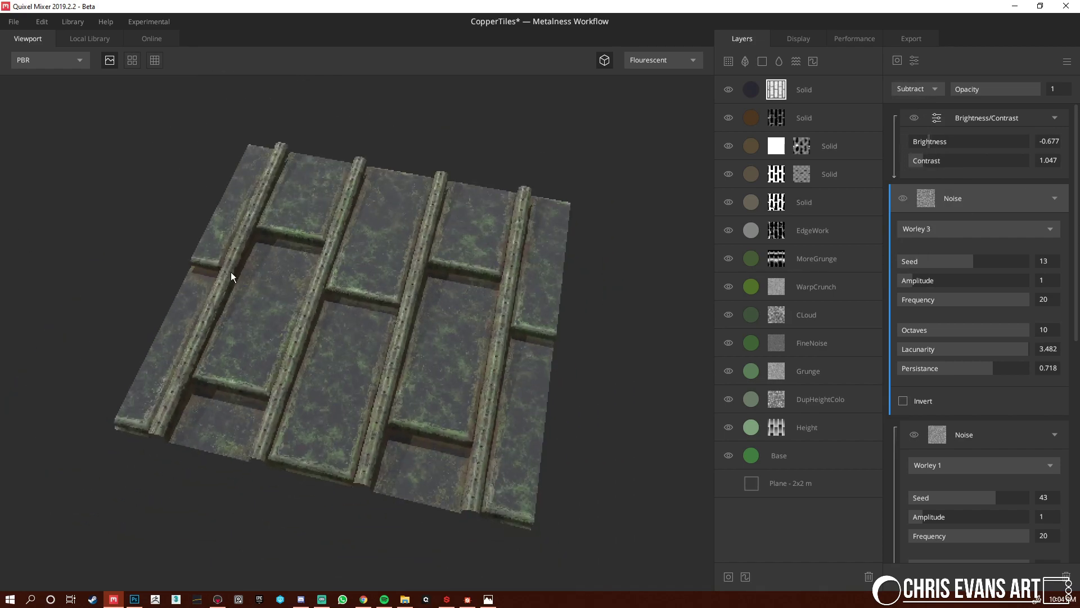
{"action": "left_click_drag", "start_coordinate": [241, 275], "coordinate": [364, 321]}
{"action": "scroll", "coordinate": [365, 325], "scroll_direction": "up", "scroll_amount": 5}
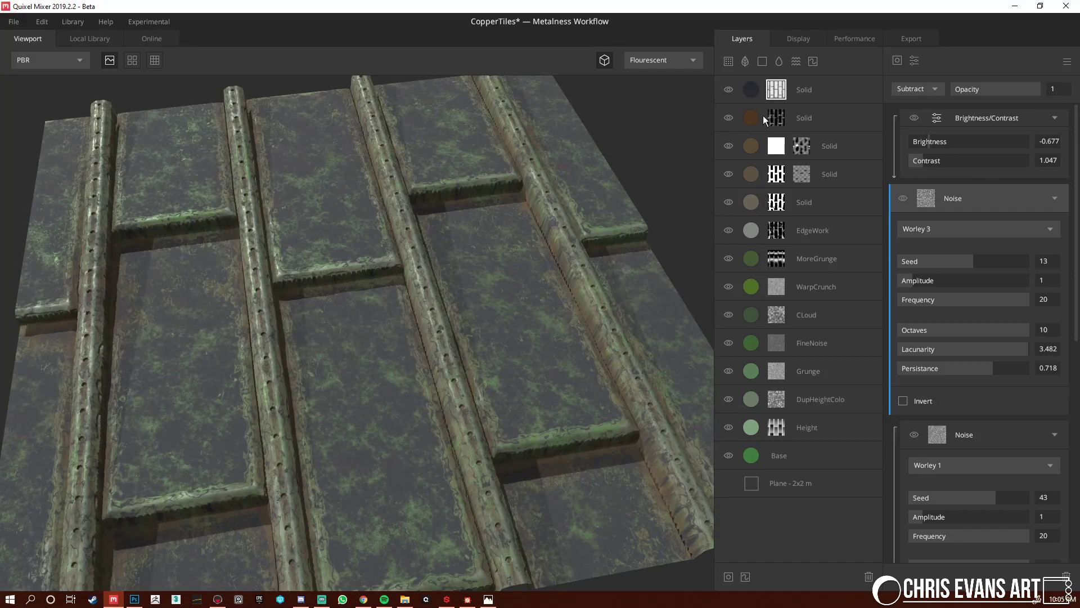
{"action": "left_click", "coordinate": [788, 91]}
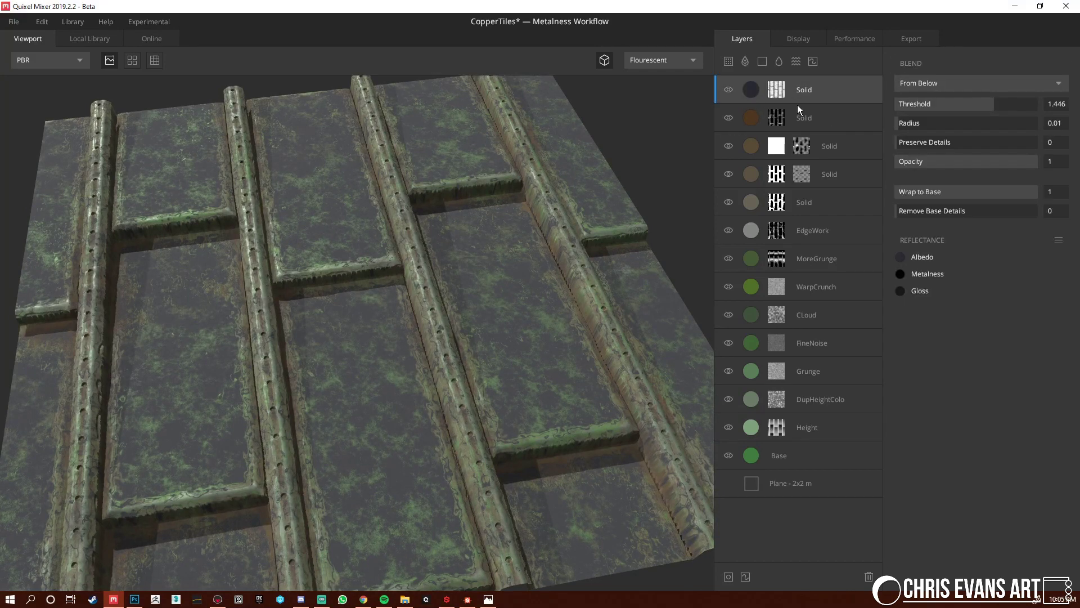
{"action": "left_click_drag", "start_coordinate": [981, 164], "coordinate": [984, 164]}
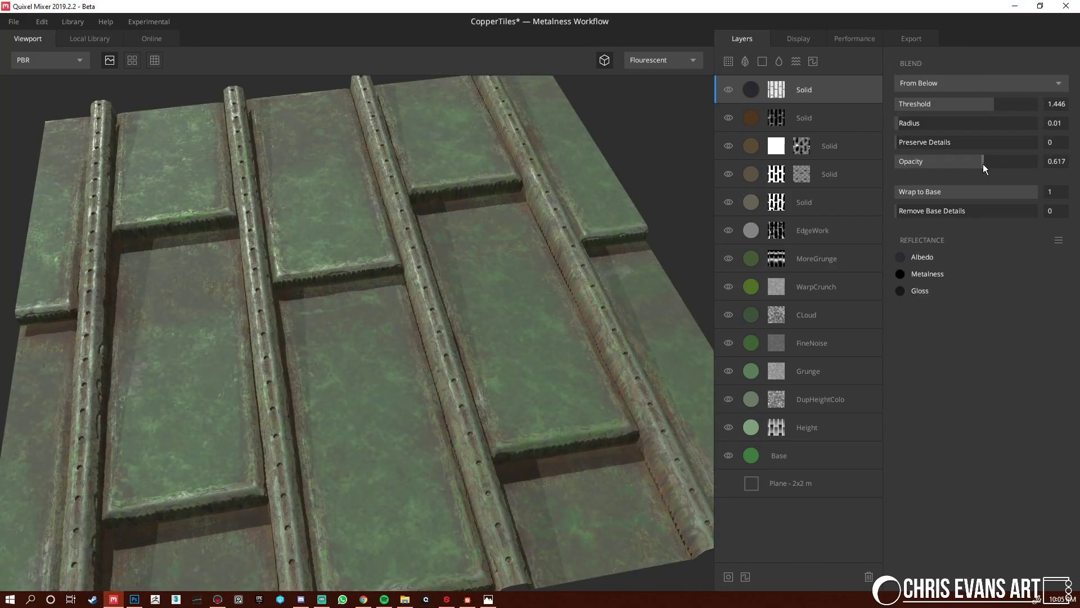
Add a paint mask to the dark blue-grey Solid layer and paint black over the middle of a tile with the rough splatter brush
{"action": "left_click", "coordinate": [745, 576]}
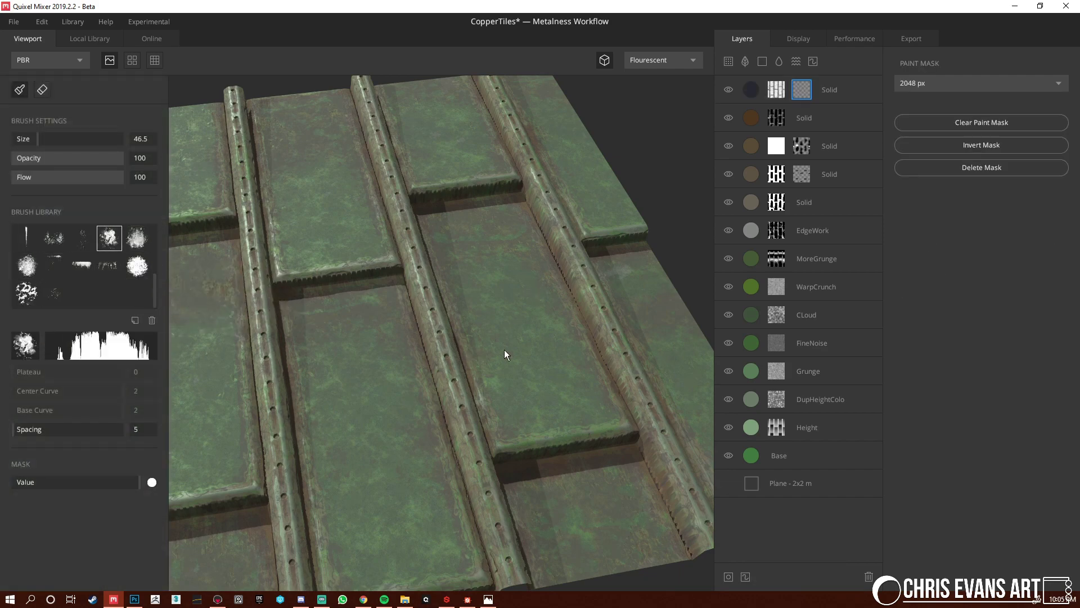
{"action": "mouse_move", "coordinate": [519, 349]}
{"action": "left_mouse_down", "text": "alt"}
{"action": "mouse_move", "coordinate": [511, 330]}
{"action": "mouse_move", "coordinate": [476, 405]}
{"action": "left_mouse_up", "text": "alt"}
{"action": "key", "text": "bracketleft"}
{"action": "key", "text": "bracketleft"}
{"action": "key", "text": "bracketleft"}
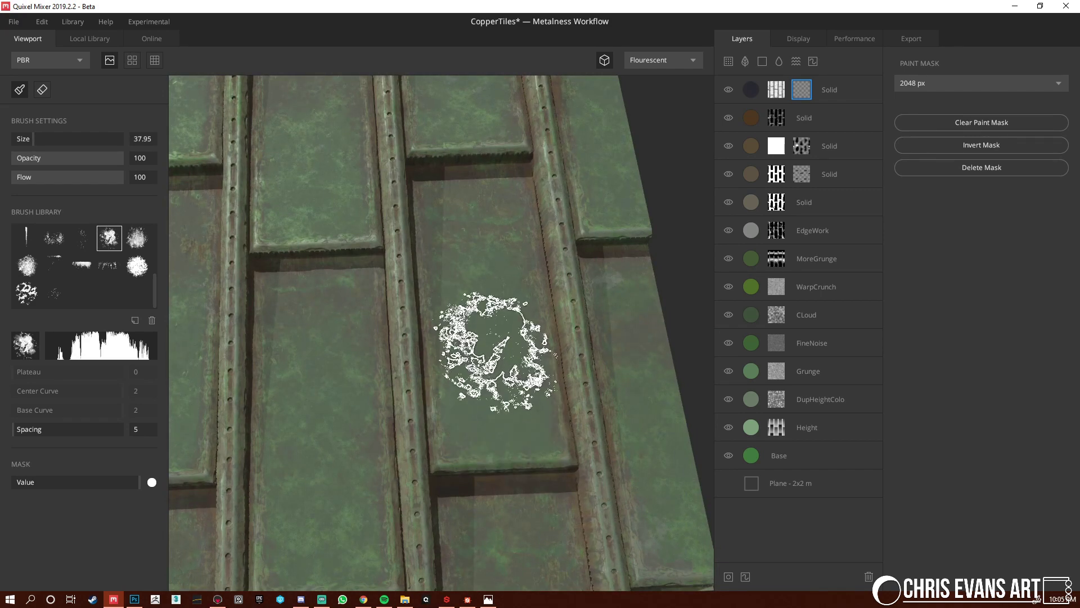
{"action": "key", "text": "x"}
{"action": "mouse_move", "coordinate": [485, 376]}
{"action": "left_mouse_down"}
{"action": "mouse_move", "coordinate": [510, 431]}
{"action": "mouse_move", "coordinate": [490, 360]}
{"action": "left_mouse_up"}
{"action": "key", "text": "bracketright"}
{"action": "key", "text": "bracketright"}
{"action": "key", "text": "bracketright"}
{"action": "mouse_move", "coordinate": [485, 283]}
{"action": "left_mouse_down"}
{"action": "mouse_move", "coordinate": [487, 360]}
{"action": "mouse_move", "coordinate": [276, 355]}
{"action": "left_mouse_up"}
Reduce the brush size to 38.25 and paint black on the mask over the lower part of the neighbouring tile
{"action": "key", "text": "bracketleft"}
{"action": "key", "text": "bracketleft"}
{"action": "key", "text": "bracketleft"}
{"action": "mouse_move", "coordinate": [410, 434]}
{"action": "left_mouse_down", "text": "alt"}
{"action": "mouse_move", "coordinate": [494, 405]}
{"action": "mouse_move", "coordinate": [356, 393]}
{"action": "mouse_move", "coordinate": [496, 373]}
{"action": "left_mouse_up", "text": "alt"}
{"action": "left_click", "coordinate": [349, 465]}
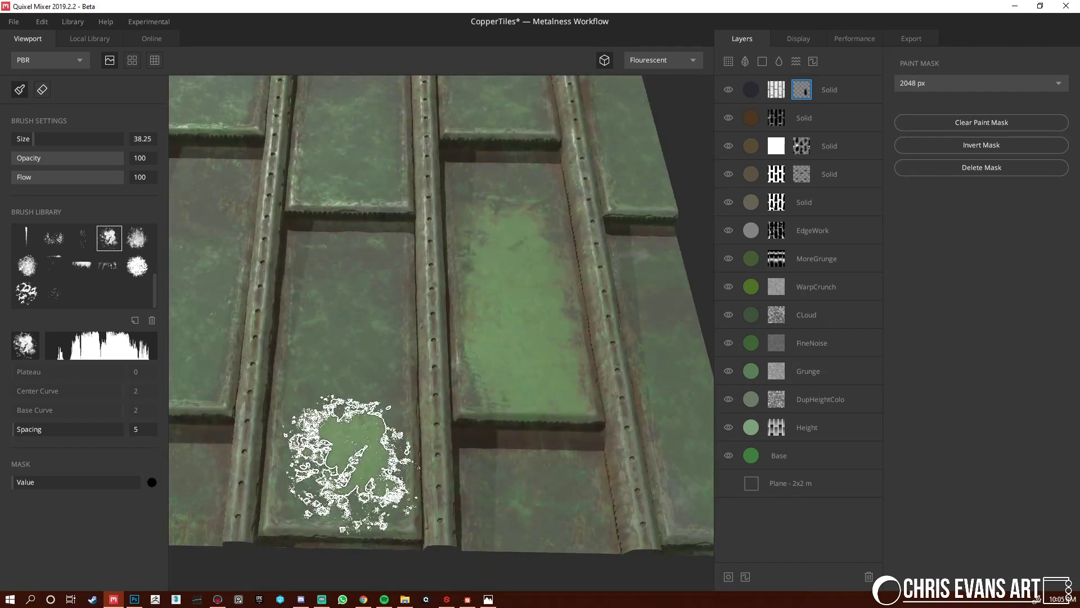
{"action": "mouse_move", "coordinate": [329, 484]}
{"action": "left_mouse_down"}
{"action": "mouse_move", "coordinate": [326, 362]}
{"action": "mouse_move", "coordinate": [338, 374]}
{"action": "mouse_move", "coordinate": [343, 354]}
{"action": "mouse_move", "coordinate": [350, 365]}
{"action": "mouse_move", "coordinate": [343, 333]}
{"action": "mouse_move", "coordinate": [329, 389]}
{"action": "mouse_move", "coordinate": [331, 498]}
{"action": "left_mouse_up"}
Switch to the finer splatter brush and paint black over another tile, using sizes 45.90 and 37.80
{"action": "scroll", "coordinate": [501, 386], "scroll_direction": "up", "scroll_amount": 2}
{"action": "middle_click_drag", "start_coordinate": [546, 354], "coordinate": [231, 306]}
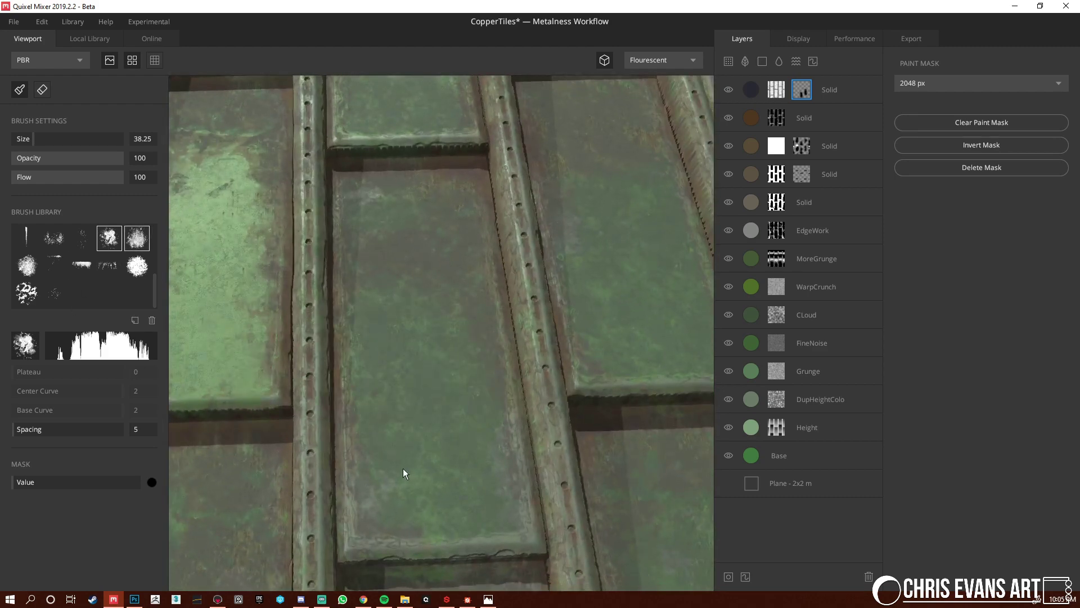
{"action": "key", "text": "bracketright"}
{"action": "key", "text": "bracketright"}
{"action": "key", "text": "bracketright"}
{"action": "key", "text": "bracketright"}
{"action": "key", "text": "bracketleft"}
{"action": "left_click_drag", "start_coordinate": [447, 469], "coordinate": [443, 468]}
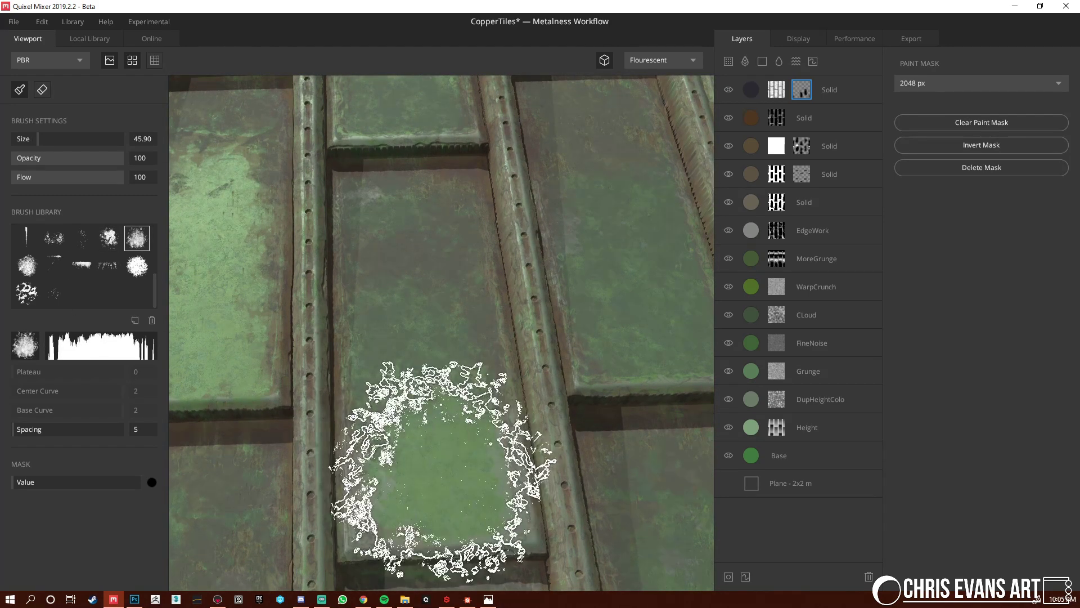
{"action": "key", "text": "bracketleft"}
{"action": "key", "text": "bracketleft"}
{"action": "left_click_drag", "start_coordinate": [412, 363], "coordinate": [408, 361]}
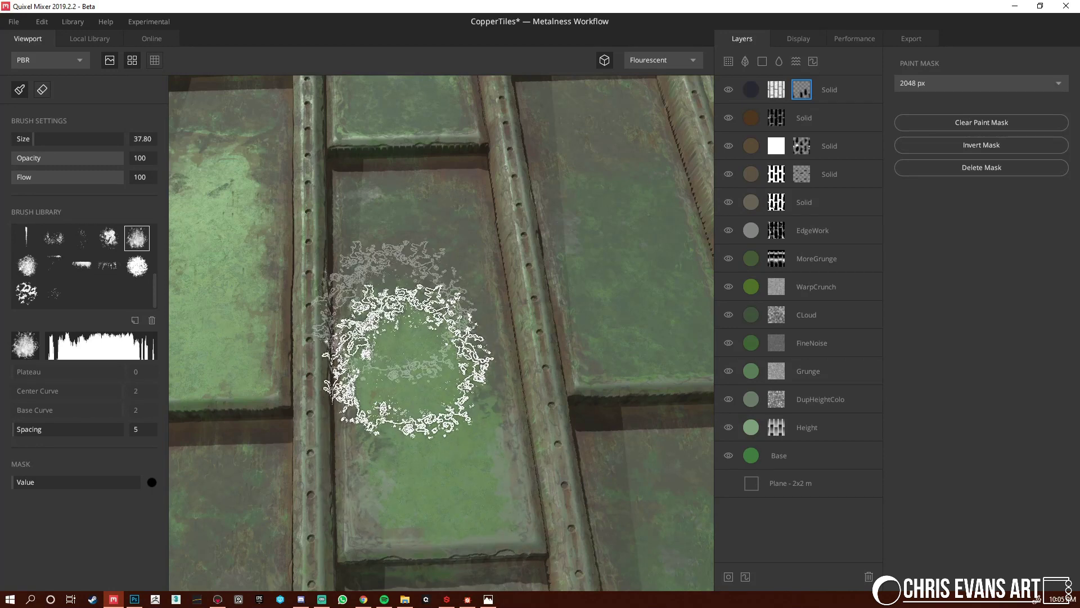
Choose the denser speckled round brush at size 37.80 and paint black over a still-dark tile on the mask
{"action": "mouse_move", "coordinate": [411, 422]}
{"action": "left_mouse_down", "text": "alt"}
{"action": "mouse_move", "coordinate": [446, 240]}
{"action": "mouse_move", "coordinate": [484, 359]}
{"action": "left_mouse_up", "text": "alt"}
{"action": "left_click_drag", "start_coordinate": [380, 364], "coordinate": [518, 450], "text": "alt"}
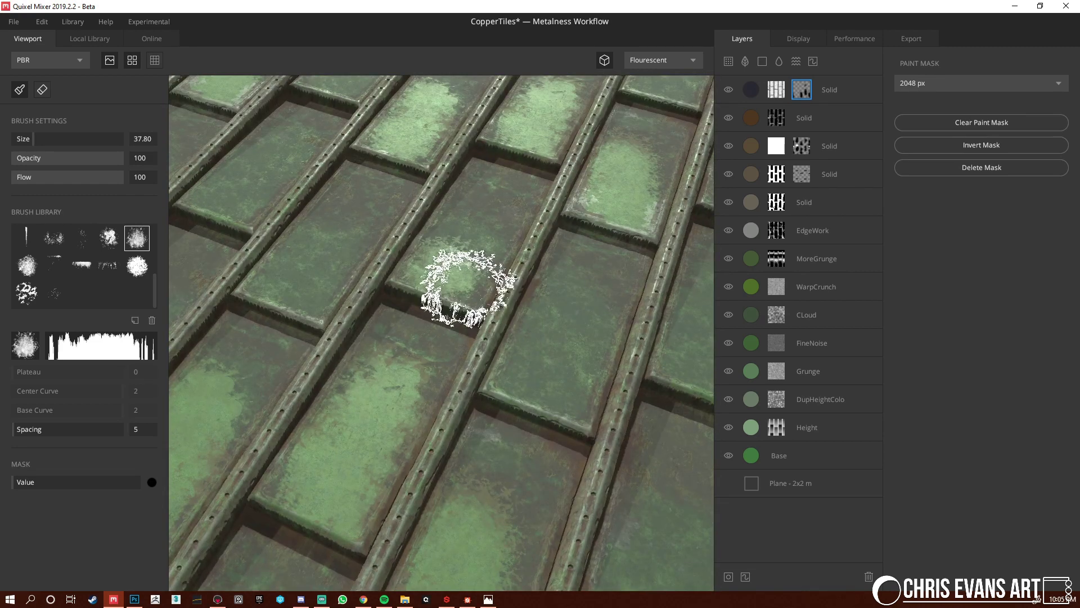
{"action": "left_click", "coordinate": [34, 269]}
{"action": "mouse_move", "coordinate": [471, 229]}
{"action": "left_mouse_down", "text": "alt"}
{"action": "mouse_move", "coordinate": [396, 434]}
{"action": "mouse_move", "coordinate": [495, 343]}
{"action": "mouse_move", "coordinate": [485, 374]}
{"action": "mouse_move", "coordinate": [458, 373]}
{"action": "left_mouse_up", "text": "alt"}
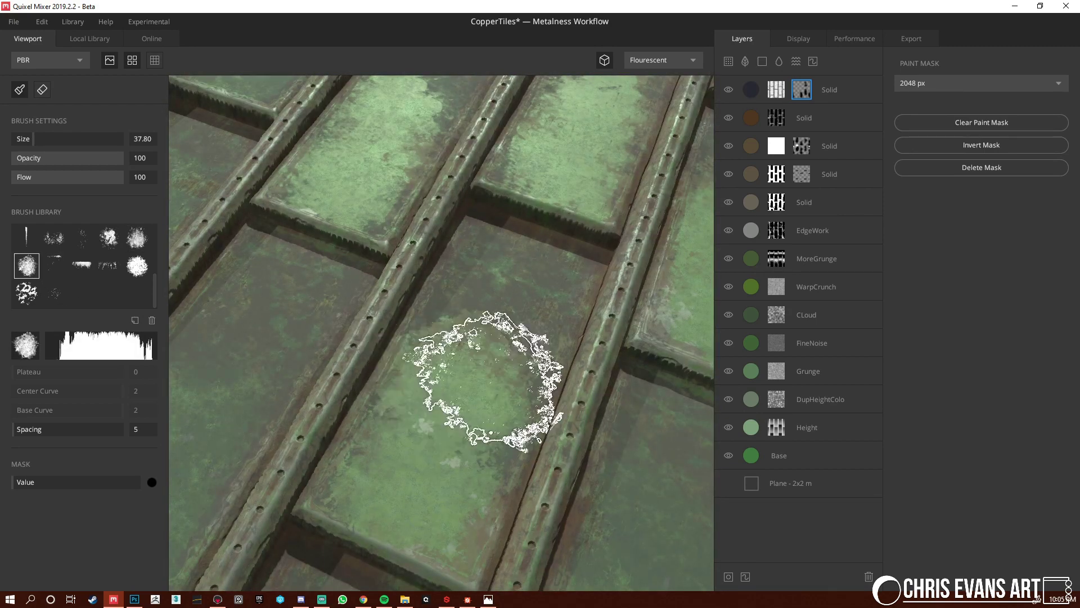
{"action": "middle_click_drag", "start_coordinate": [427, 441], "coordinate": [469, 432]}
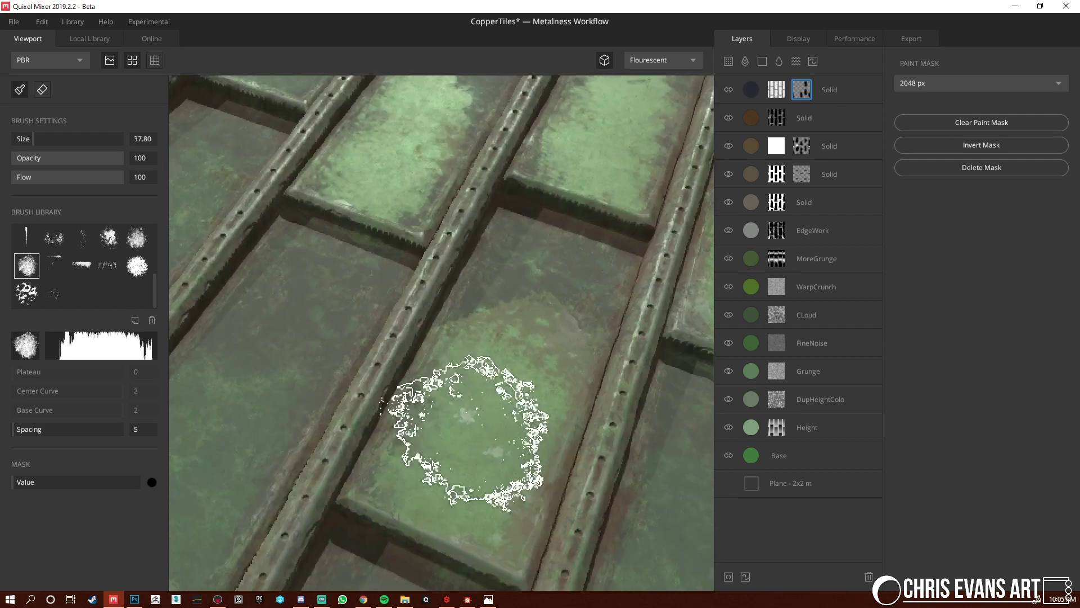
{"action": "middle_click_drag", "start_coordinate": [287, 396], "coordinate": [405, 281]}
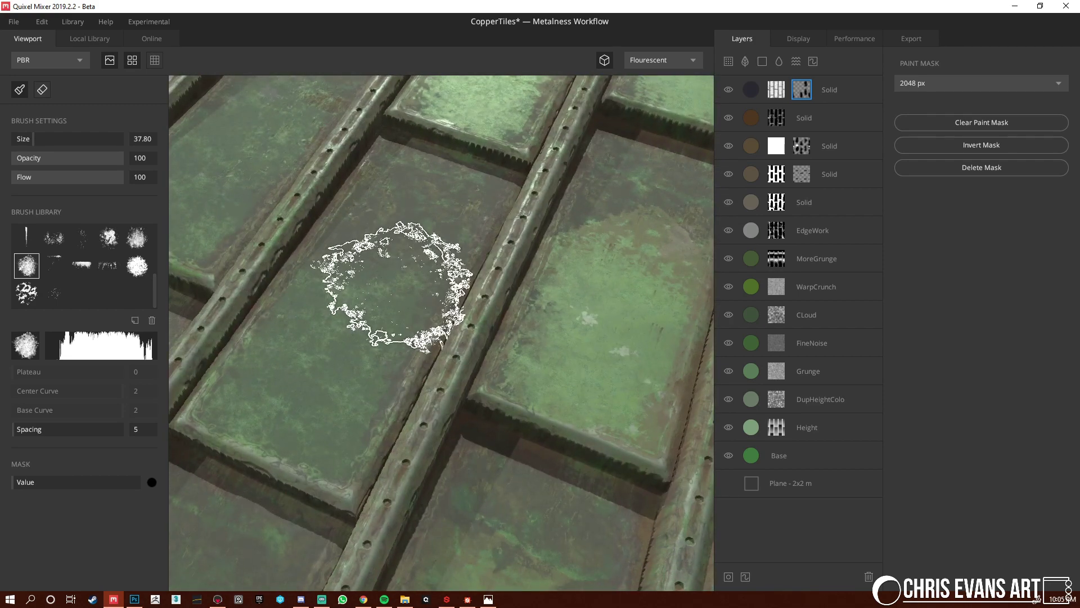
Enlarge the speckled round brush to 45.90 and paint the dark layer away on the adjacent long tile
{"action": "key", "text": "]"}
{"action": "mouse_move", "coordinate": [396, 283]}
{"action": "left_mouse_down", "text": "alt"}
{"action": "mouse_move", "coordinate": [394, 296]}
{"action": "mouse_move", "coordinate": [562, 356]}
{"action": "mouse_move", "coordinate": [422, 422]}
{"action": "mouse_move", "coordinate": [393, 378]}
{"action": "mouse_move", "coordinate": [386, 383]}
{"action": "mouse_move", "coordinate": [305, 298]}
{"action": "mouse_move", "coordinate": [294, 302]}
{"action": "mouse_move", "coordinate": [277, 224]}
{"action": "mouse_move", "coordinate": [360, 307]}
{"action": "mouse_move", "coordinate": [361, 386]}
{"action": "mouse_move", "coordinate": [403, 422]}
{"action": "left_mouse_up", "text": "alt"}
{"action": "mouse_move", "coordinate": [293, 250]}
{"action": "middle_mouse_down"}
{"action": "mouse_move", "coordinate": [270, 321]}
{"action": "mouse_move", "coordinate": [381, 291]}
{"action": "middle_mouse_up"}
{"action": "mouse_move", "coordinate": [381, 292]}
{"action": "left_mouse_down", "text": "alt"}
{"action": "mouse_move", "coordinate": [490, 376]}
{"action": "mouse_move", "coordinate": [260, 372]}
{"action": "mouse_move", "coordinate": [271, 360]}
{"action": "left_mouse_up", "text": "alt"}
{"action": "left_click_drag", "start_coordinate": [325, 312], "coordinate": [309, 275], "text": "alt"}
Switch to the ragged-edge brush and paint white to bring the dark layer back near the upper end of the long tile
{"action": "right_click_drag", "start_coordinate": [312, 253], "coordinate": [351, 253], "text": "ctrl"}
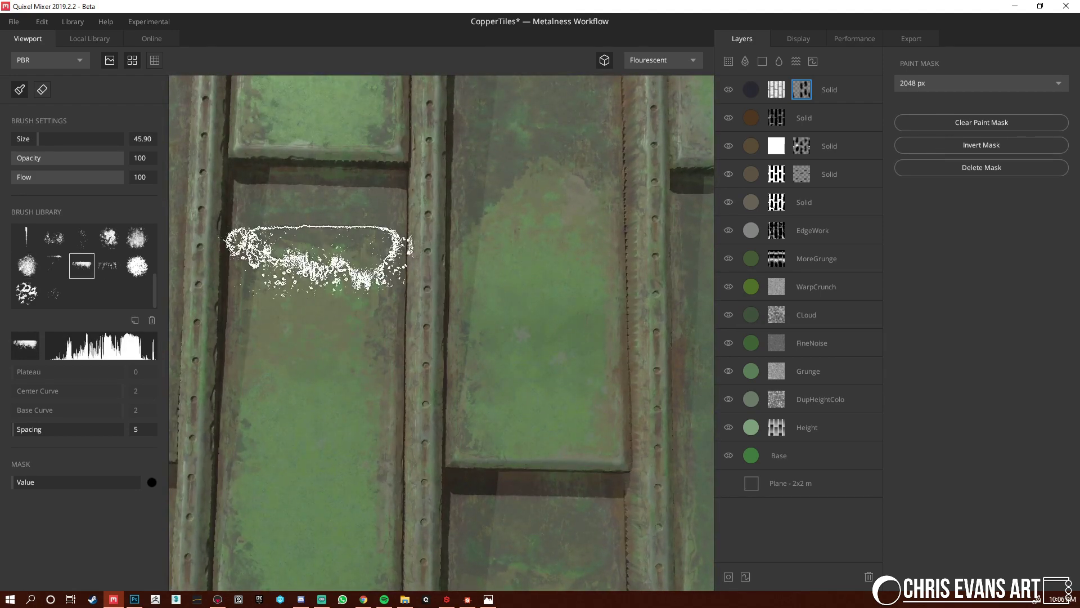
{"action": "key", "text": "x"}
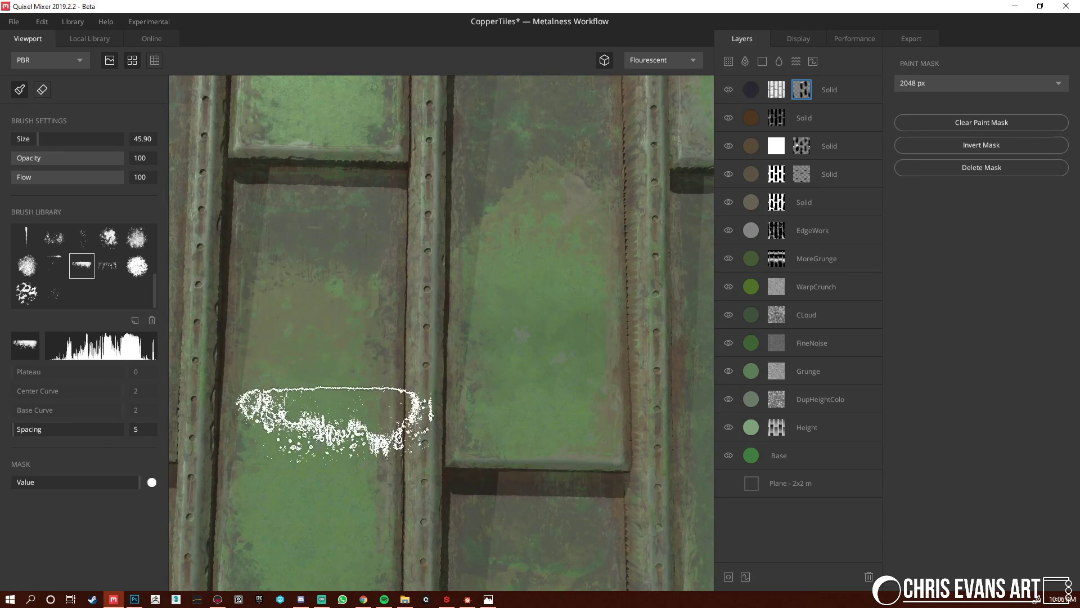
{"action": "right_click_drag", "start_coordinate": [563, 434], "coordinate": [298, 337], "text": "alt"}
{"action": "mouse_move", "coordinate": [298, 337]}
{"action": "middle_mouse_down", "text": "alt"}
{"action": "mouse_move", "coordinate": [413, 275]}
{"action": "mouse_move", "coordinate": [415, 237]}
{"action": "middle_mouse_up", "text": "alt"}
{"action": "middle_click_drag", "start_coordinate": [371, 274], "coordinate": [464, 274], "text": "alt"}
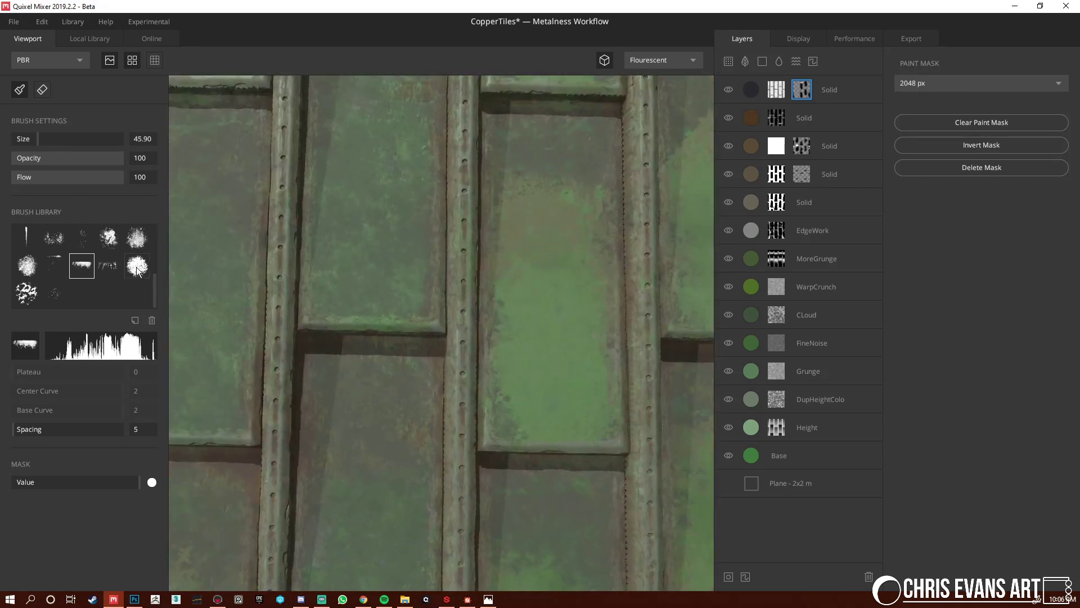
Select the finer splatter brush at size 36.15 and paint black over the lower half of the next dark tile
{"action": "scroll", "coordinate": [99, 265], "scroll_direction": "up", "scroll_amount": 2}
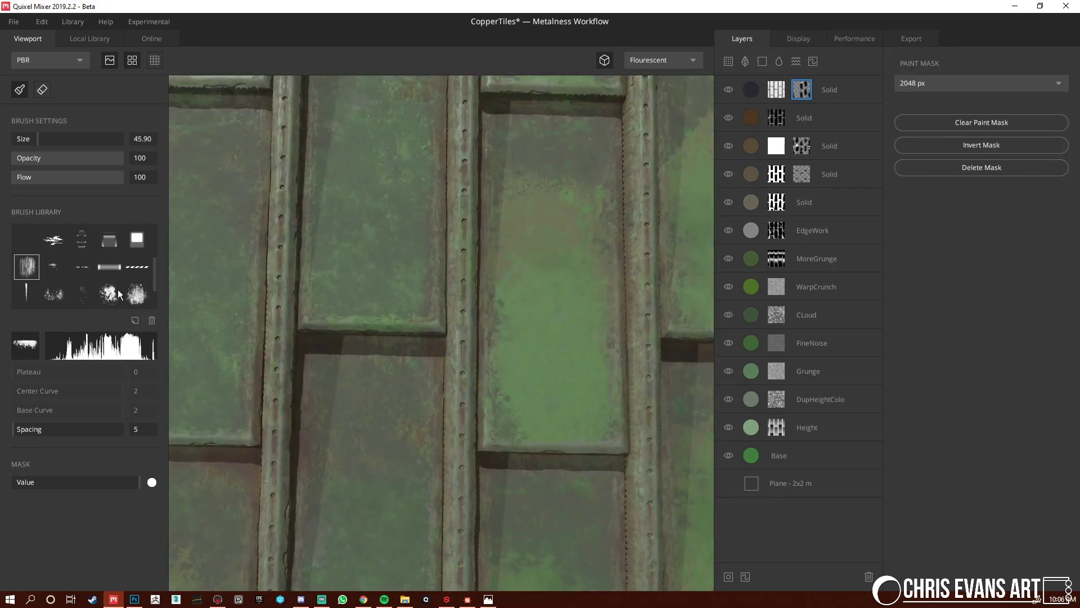
{"action": "left_click", "coordinate": [136, 295]}
{"action": "middle_click_drag", "start_coordinate": [386, 279], "coordinate": [377, 350], "text": "alt"}
{"action": "key", "text": "bracketleft"}
{"action": "key", "text": "bracketleft"}
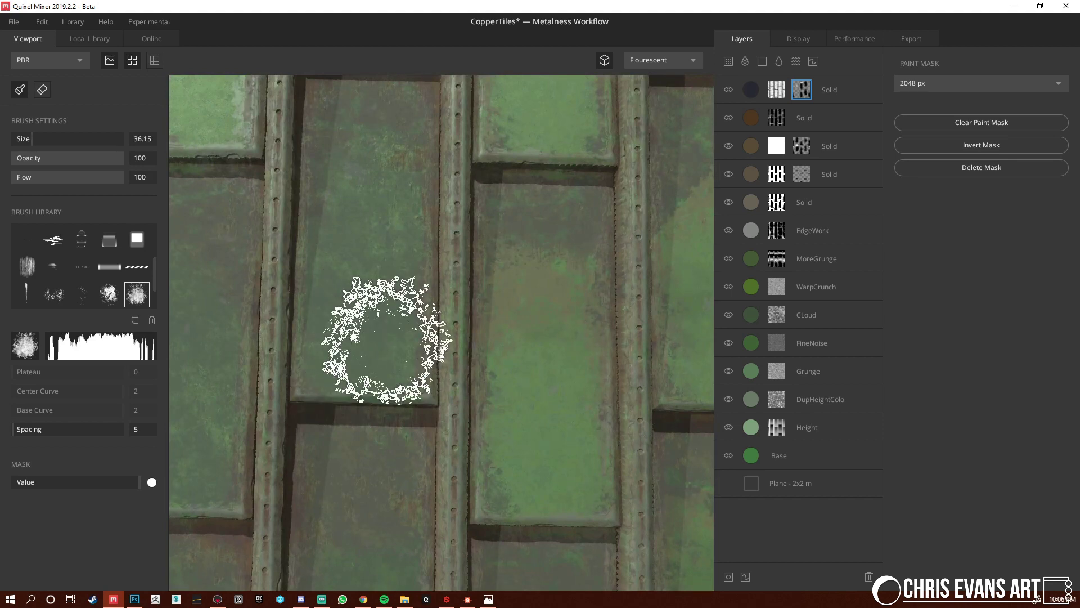
{"action": "key", "text": "x"}
{"action": "mouse_move", "coordinate": [373, 345]}
{"action": "left_mouse_down"}
{"action": "mouse_move", "coordinate": [338, 255]}
{"action": "mouse_move", "coordinate": [371, 238]}
{"action": "mouse_move", "coordinate": [389, 243]}
{"action": "mouse_move", "coordinate": [380, 289]}
{"action": "left_mouse_up"}
Paint black over the centres of the remaining dark tiles with the splatter brush at size 36.15
{"action": "left_click_drag", "start_coordinate": [370, 159], "coordinate": [371, 186], "text": "alt"}
{"action": "scroll", "coordinate": [370, 194], "scroll_direction": "down", "scroll_amount": 3}
{"action": "scroll", "coordinate": [384, 323], "scroll_direction": "up", "scroll_amount": 5}
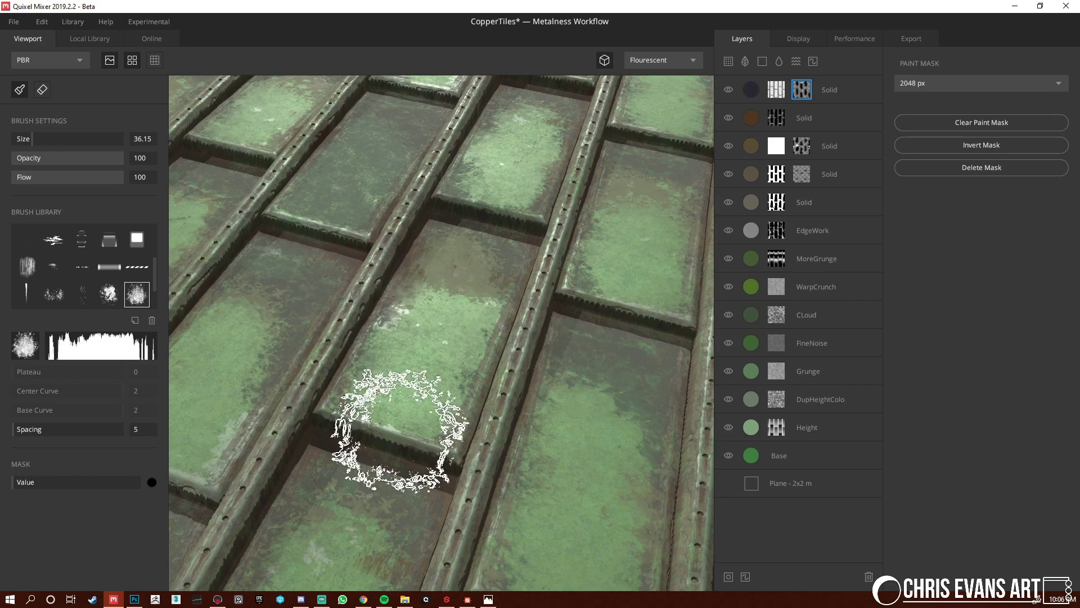
{"action": "left_click_drag", "start_coordinate": [396, 427], "coordinate": [406, 494], "text": "alt"}
{"action": "right_click_drag", "start_coordinate": [482, 476], "coordinate": [429, 371], "text": "alt"}
{"action": "left_click_drag", "start_coordinate": [429, 372], "coordinate": [374, 434], "text": "alt"}
{"action": "scroll", "coordinate": [377, 405], "scroll_direction": "down", "scroll_amount": 3}
{"action": "scroll", "coordinate": [388, 383], "scroll_direction": "up", "scroll_amount": 5}
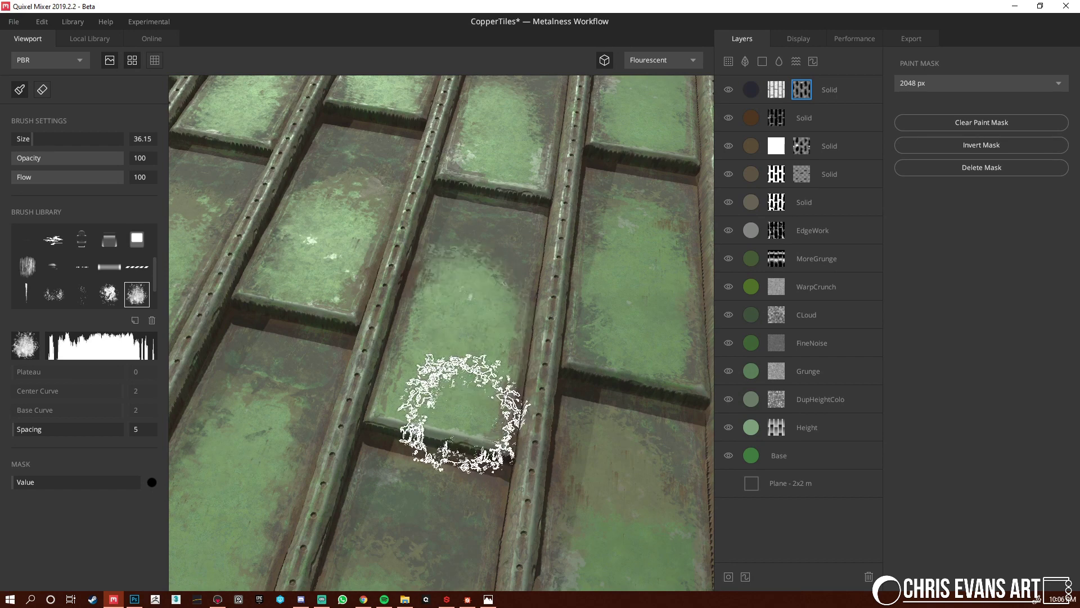
{"action": "middle_click_drag", "start_coordinate": [400, 361], "coordinate": [395, 403]}
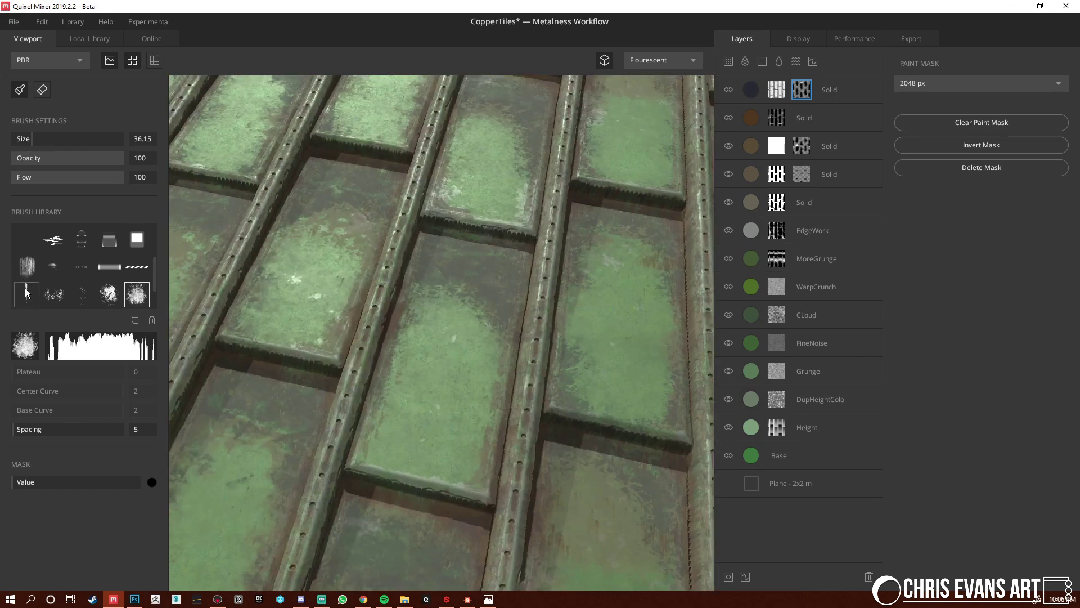
{"action": "scroll", "coordinate": [78, 300], "scroll_direction": "down", "scroll_amount": 2}
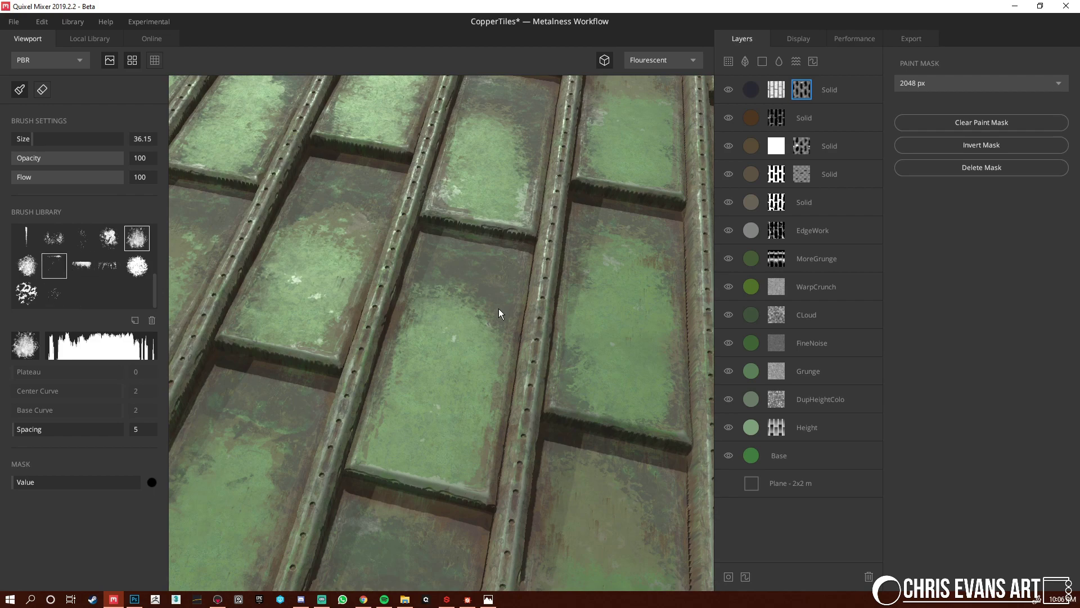
Enlarge the drip brush to 65.40 and switch the mask value to white over the long tiles
{"action": "mouse_move", "coordinate": [490, 317]}
{"action": "left_mouse_down", "text": "alt"}
{"action": "mouse_move", "coordinate": [304, 405]}
{"action": "mouse_move", "coordinate": [229, 416]}
{"action": "mouse_move", "coordinate": [528, 470]}
{"action": "mouse_move", "coordinate": [578, 465]}
{"action": "mouse_move", "coordinate": [630, 389]}
{"action": "mouse_move", "coordinate": [554, 332]}
{"action": "left_mouse_up", "text": "alt"}
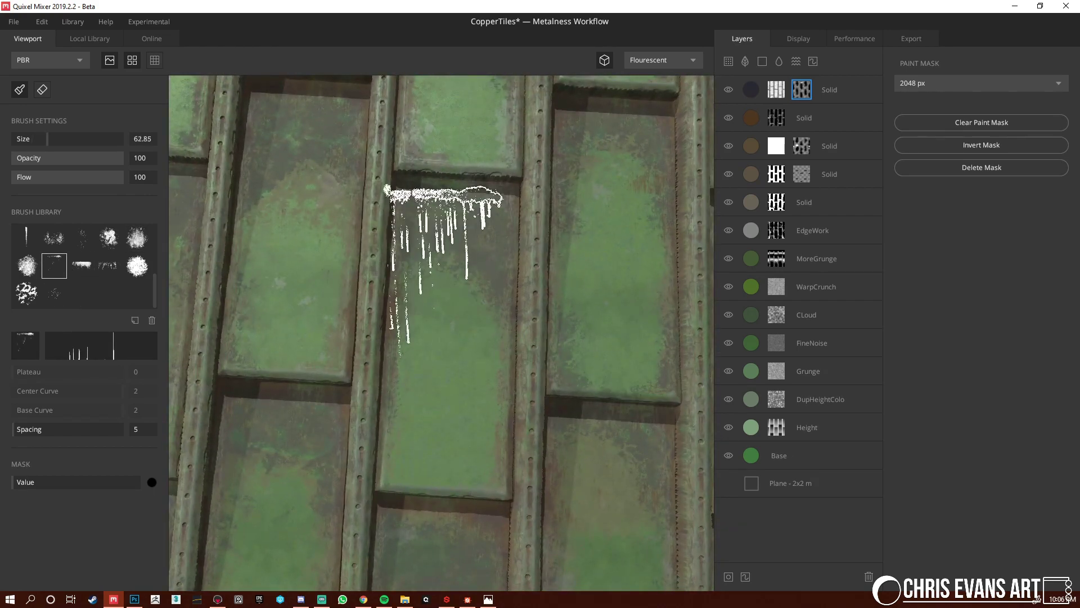
{"action": "mouse_move", "coordinate": [452, 274]}
{"action": "left_mouse_down", "text": "alt"}
{"action": "mouse_move", "coordinate": [458, 296]}
{"action": "mouse_move", "coordinate": [454, 270]}
{"action": "left_mouse_up", "text": "alt"}
{"action": "key", "text": "bracketright"}
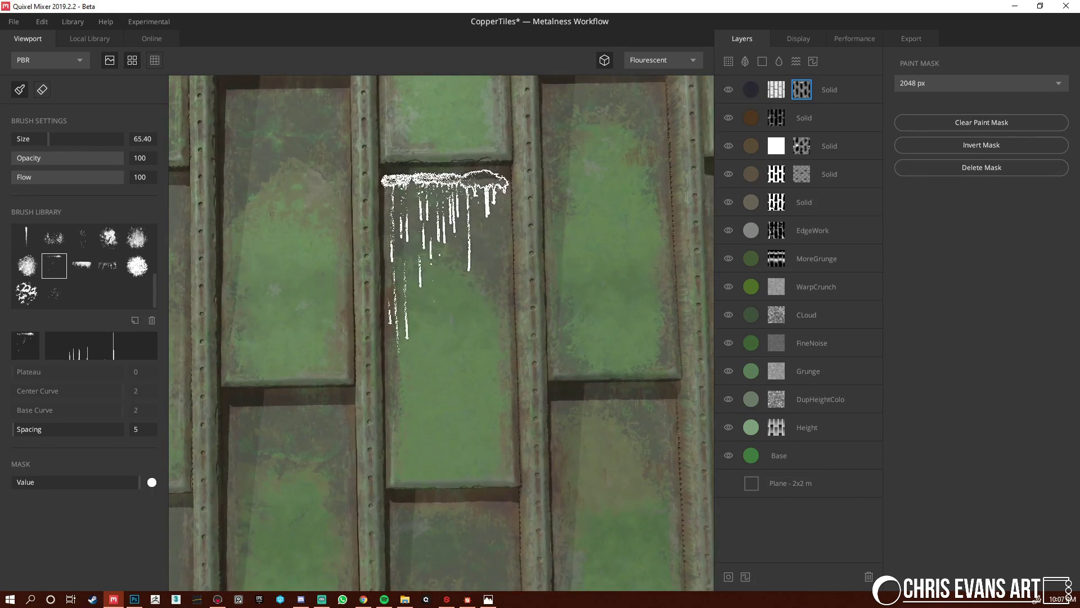
{"action": "middle_click_drag", "start_coordinate": [550, 462], "coordinate": [470, 361]}
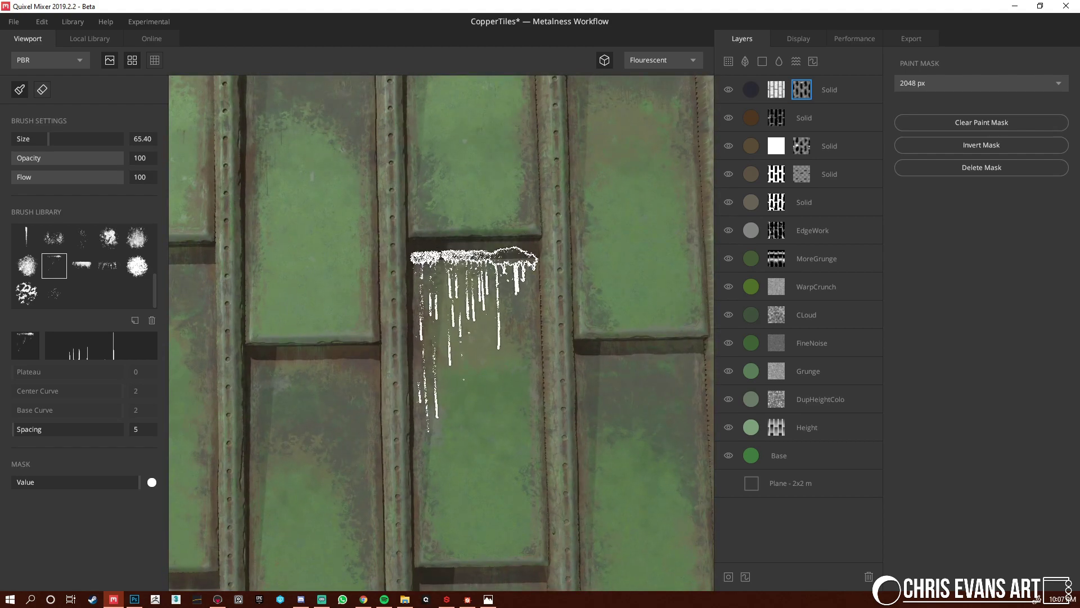
Examine the painted weathering across the tiles from close up and from farther away
{"action": "mouse_move", "coordinate": [545, 480]}
{"action": "left_mouse_down", "text": "alt"}
{"action": "mouse_move", "coordinate": [352, 419]}
{"action": "mouse_move", "coordinate": [396, 462]}
{"action": "mouse_move", "coordinate": [440, 319]}
{"action": "mouse_move", "coordinate": [375, 281]}
{"action": "mouse_move", "coordinate": [383, 284]}
{"action": "left_mouse_up", "text": "alt"}
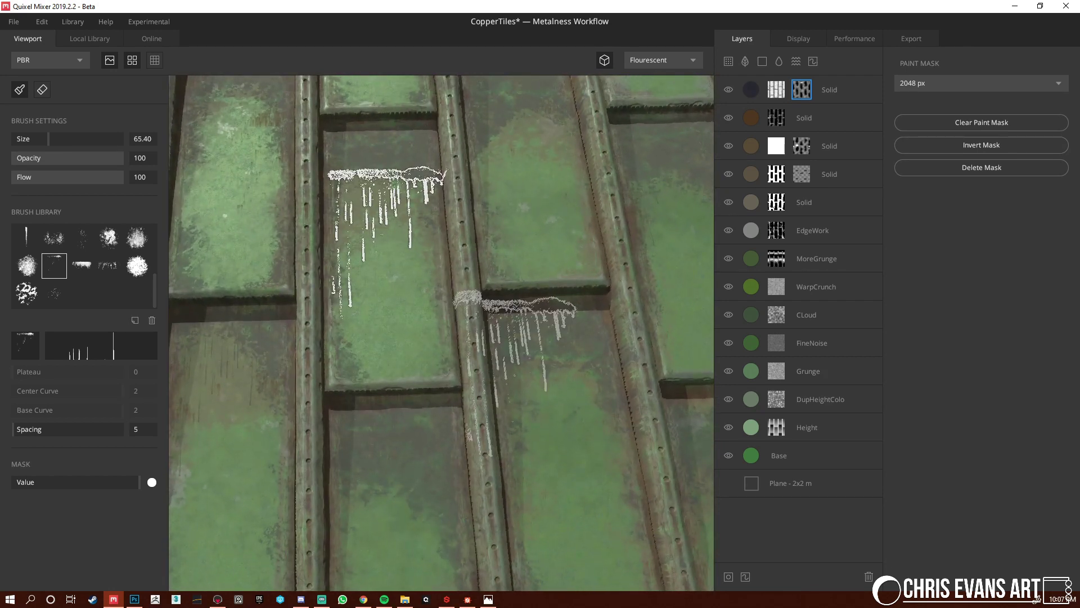
{"action": "scroll", "coordinate": [518, 378], "scroll_direction": "down", "scroll_amount": 4}
{"action": "mouse_move", "coordinate": [422, 363]}
{"action": "left_mouse_down", "text": "alt"}
{"action": "mouse_move", "coordinate": [315, 270]}
{"action": "mouse_move", "coordinate": [337, 320]}
{"action": "left_mouse_up", "text": "alt"}
{"action": "scroll", "coordinate": [393, 279], "scroll_direction": "down", "scroll_amount": 6}
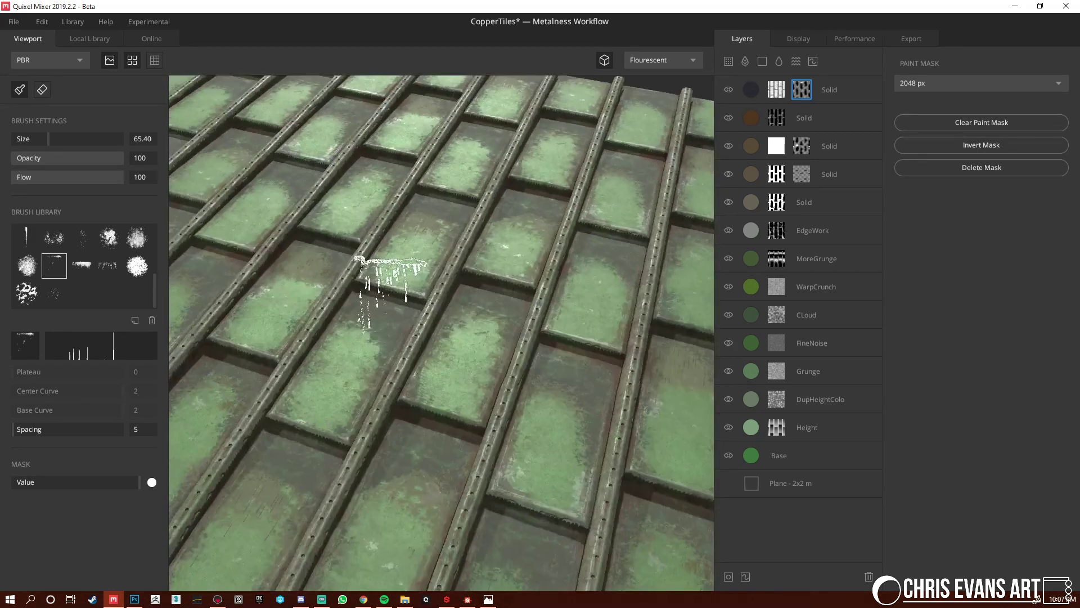
{"action": "left_click_drag", "start_coordinate": [410, 270], "coordinate": [410, 357], "text": "alt"}
{"action": "scroll", "coordinate": [696, 394], "scroll_direction": "up", "scroll_amount": 8}
{"action": "scroll", "coordinate": [627, 467], "scroll_direction": "down", "scroll_amount": 6}
{"action": "mouse_move", "coordinate": [473, 338]}
{"action": "left_mouse_down", "text": "alt"}
{"action": "mouse_move", "coordinate": [367, 256]}
{"action": "mouse_move", "coordinate": [531, 282]}
{"action": "mouse_move", "coordinate": [464, 360]}
{"action": "mouse_move", "coordinate": [405, 292]}
{"action": "mouse_move", "coordinate": [448, 279]}
{"action": "mouse_move", "coordinate": [448, 306]}
{"action": "mouse_move", "coordinate": [425, 289]}
{"action": "mouse_move", "coordinate": [432, 322]}
{"action": "mouse_move", "coordinate": [446, 320]}
{"action": "left_mouse_up", "text": "alt"}
{"action": "scroll", "coordinate": [465, 369], "scroll_direction": "up", "scroll_amount": 4}
{"action": "scroll", "coordinate": [464, 369], "scroll_direction": "down", "scroll_amount": 4}
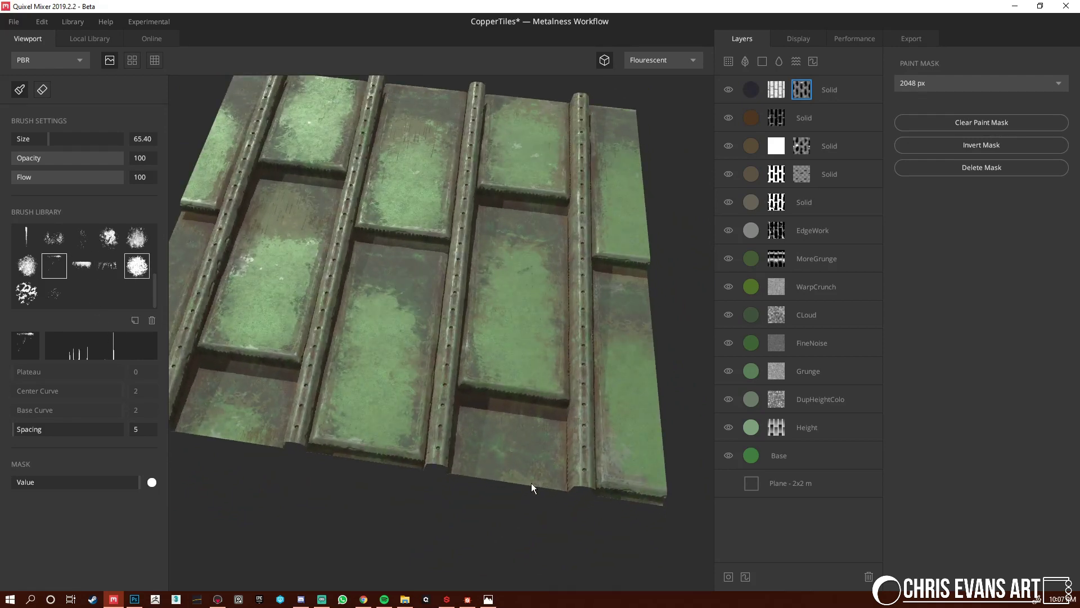
Select the dense round splatter brush at size 27.45 and paint black over the dark tile at the plane's front edge
{"action": "left_click", "coordinate": [137, 267]}
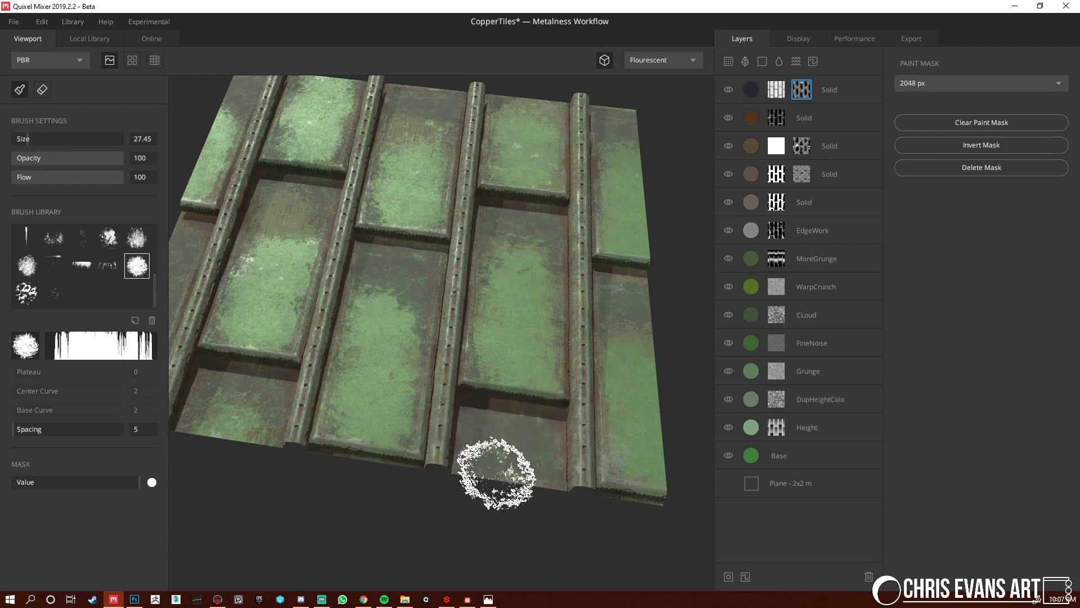
{"action": "key", "text": "t"}
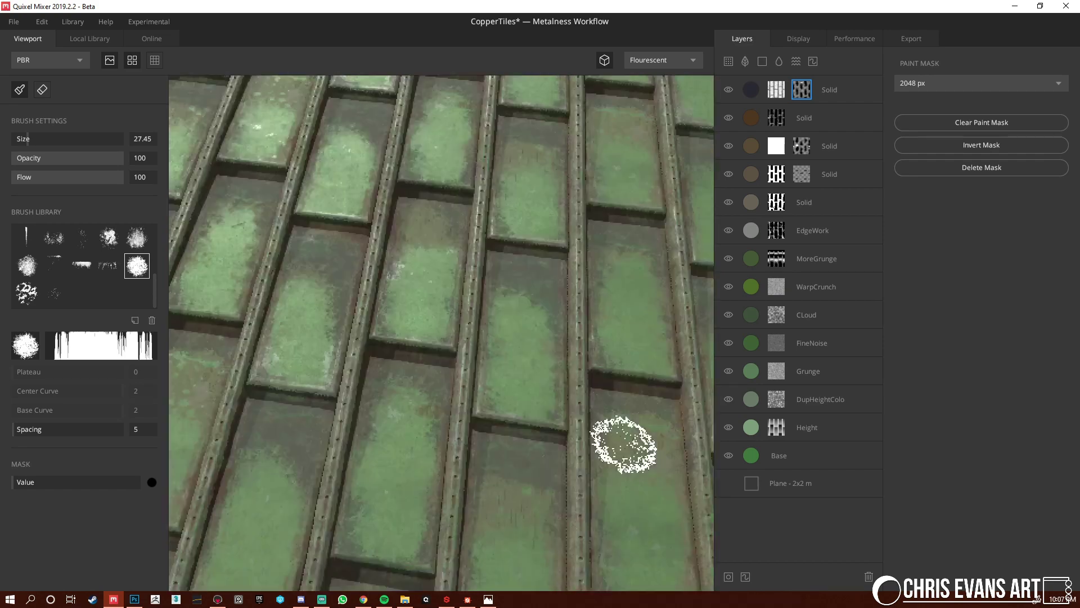
{"action": "left_click_drag", "start_coordinate": [616, 433], "coordinate": [494, 405], "text": "alt"}
{"action": "mouse_move", "coordinate": [383, 362]}
{"action": "right_mouse_down", "text": "alt"}
{"action": "mouse_move", "coordinate": [410, 364]}
{"action": "mouse_move", "coordinate": [474, 436]}
{"action": "right_mouse_up", "text": "alt"}
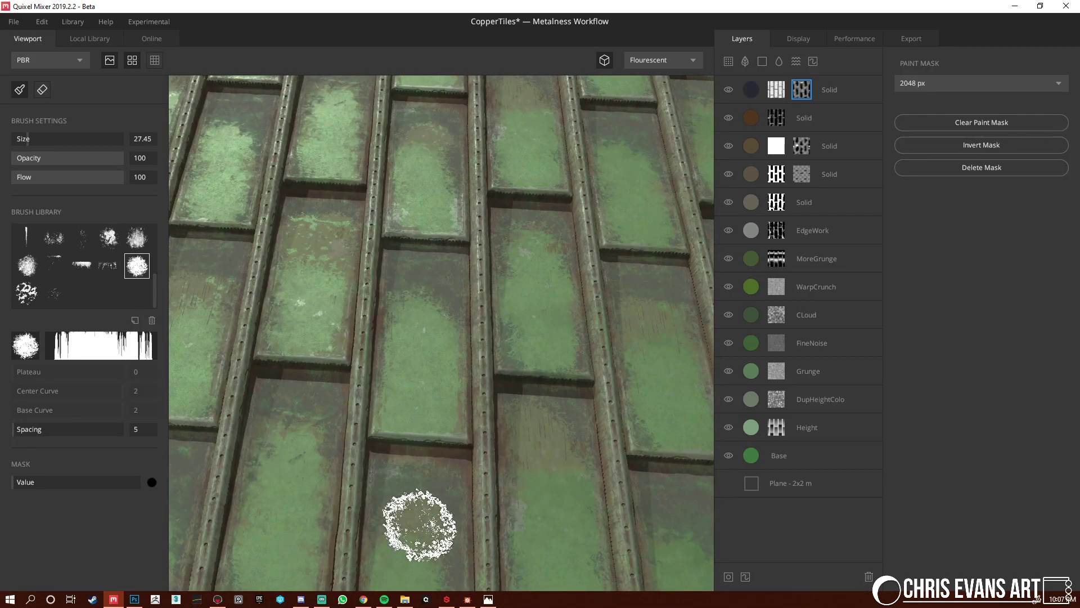
{"action": "mouse_move", "coordinate": [422, 518]}
{"action": "left_mouse_down", "text": "alt"}
{"action": "mouse_move", "coordinate": [336, 374]}
{"action": "mouse_move", "coordinate": [313, 295]}
{"action": "mouse_move", "coordinate": [320, 266]}
{"action": "left_mouse_up", "text": "alt"}
{"action": "left_click_drag", "start_coordinate": [543, 265], "coordinate": [523, 264], "text": "alt"}
{"action": "key", "text": "t"}
{"action": "right_click_drag", "start_coordinate": [438, 340], "coordinate": [606, 412], "text": "alt"}
{"action": "left_click_drag", "start_coordinate": [606, 412], "coordinate": [595, 480], "text": "alt"}
{"action": "left_click_drag", "start_coordinate": [484, 473], "coordinate": [419, 342], "text": "alt"}
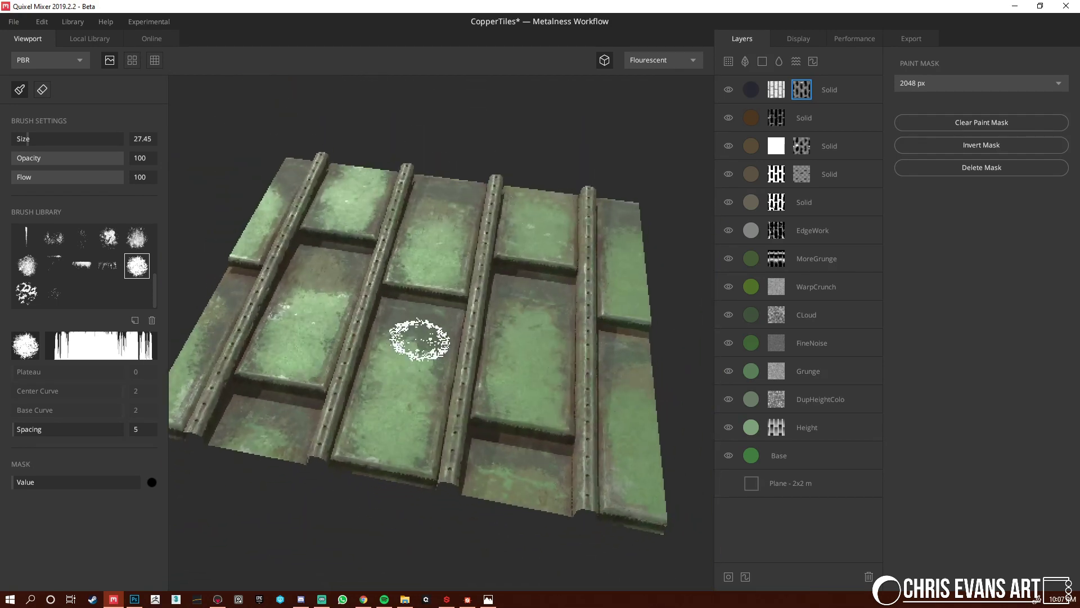
Set the dark blue-grey Solid layer's opacity to 0.418
{"action": "right_click_drag", "start_coordinate": [420, 342], "coordinate": [494, 389], "text": "alt"}
{"action": "mouse_move", "coordinate": [494, 388]}
{"action": "left_mouse_down", "text": "alt"}
{"action": "mouse_move", "coordinate": [422, 361]}
{"action": "mouse_move", "coordinate": [457, 373]}
{"action": "left_mouse_up", "text": "alt"}
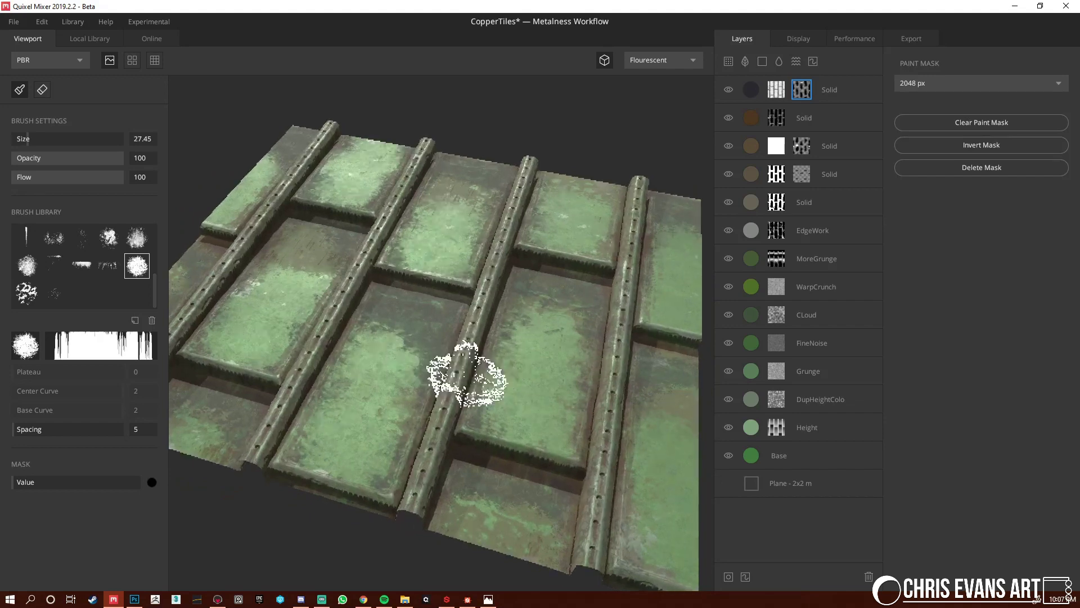
{"action": "left_click", "coordinate": [758, 96]}
{"action": "left_click_drag", "start_coordinate": [966, 163], "coordinate": [954, 164]}
Inspect the material's individual channels, including Albedo and Normal, and return to the PBR view
{"action": "key", "text": "2"}
{"action": "left_click_drag", "start_coordinate": [589, 344], "coordinate": [578, 409], "text": "alt"}
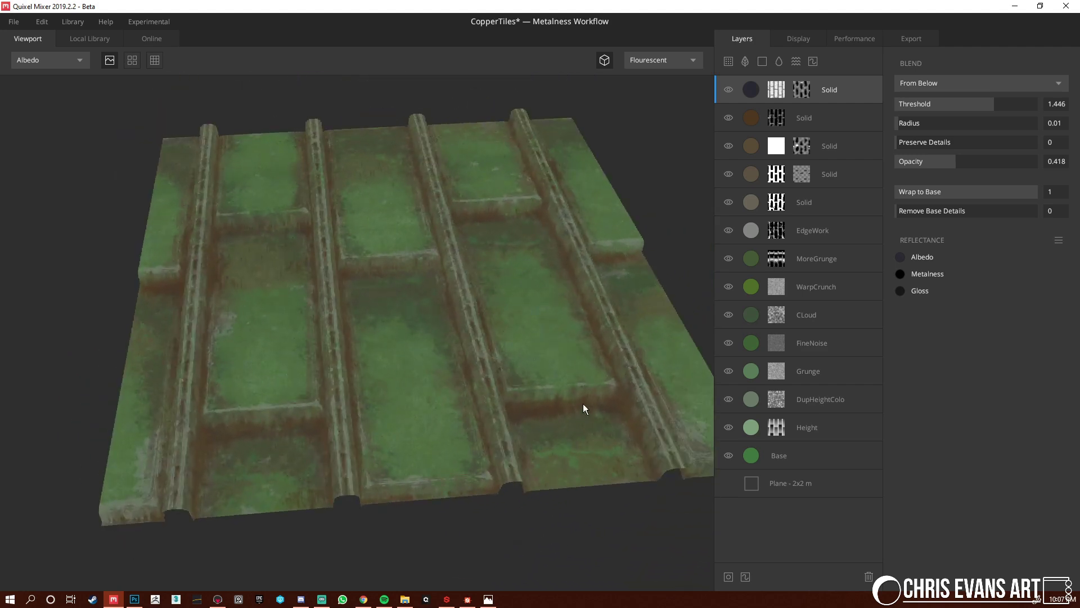
{"action": "key", "text": "3"}
{"action": "key", "text": "4"}
{"action": "key", "text": "5"}
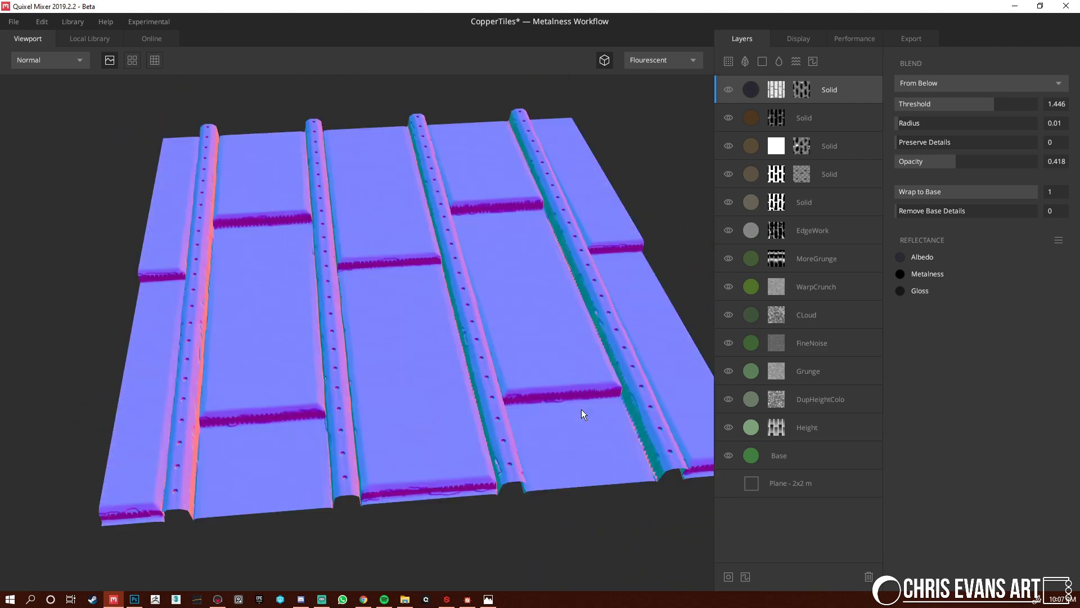
{"action": "key", "text": "6"}
{"action": "key", "text": "1"}
Try the From Above blend mode on the dark Solid layer and return it to From Below
{"action": "right_click_drag", "start_coordinate": [535, 387], "coordinate": [780, 78], "text": "alt"}
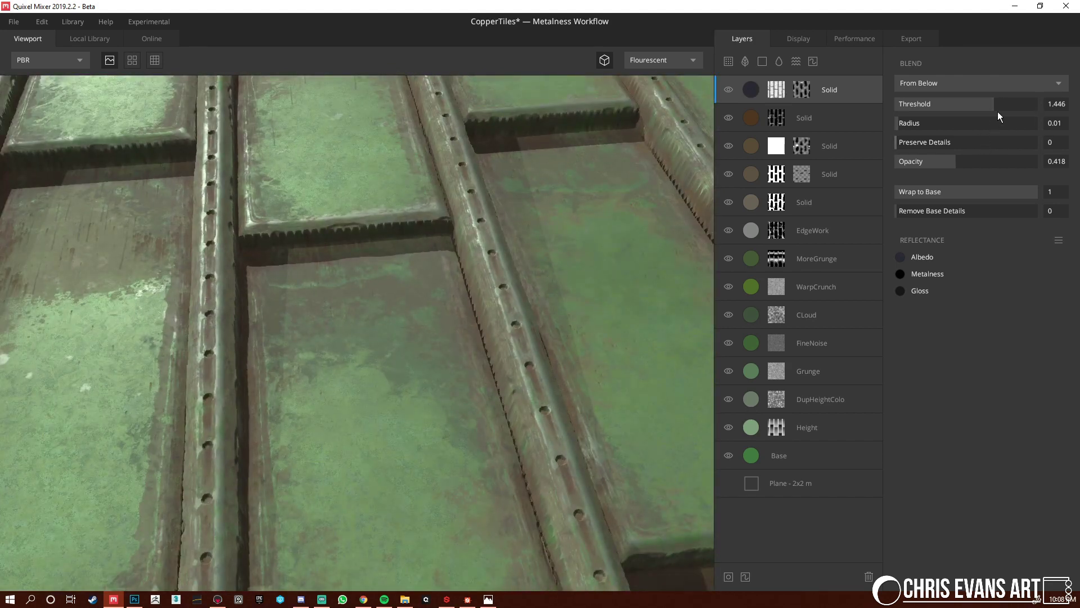
{"action": "left_click", "coordinate": [1001, 85]}
{"action": "left_click", "coordinate": [987, 100]}
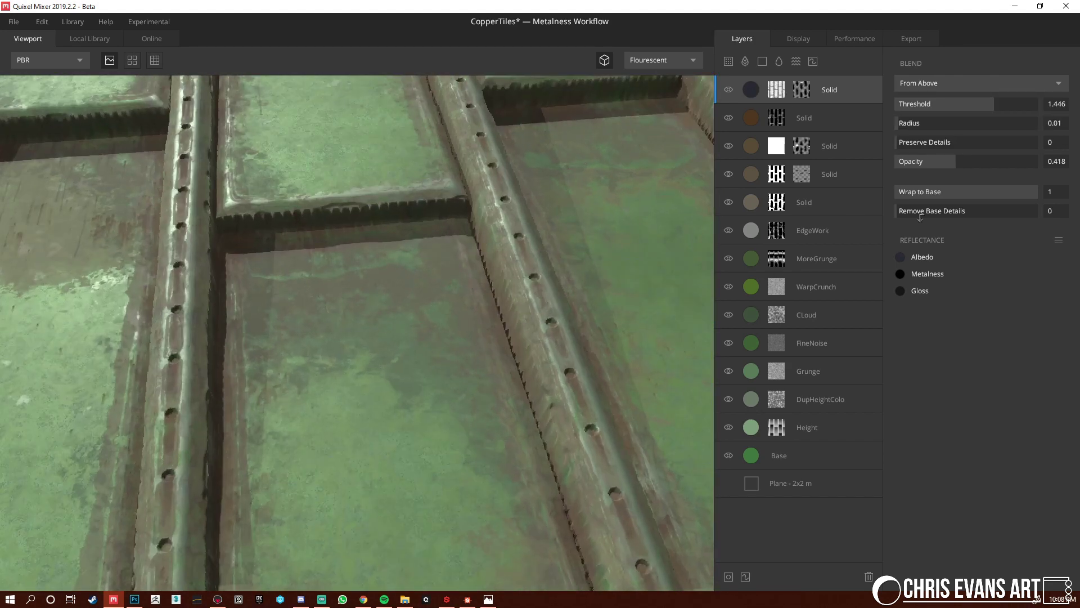
{"action": "left_click", "coordinate": [997, 85]}
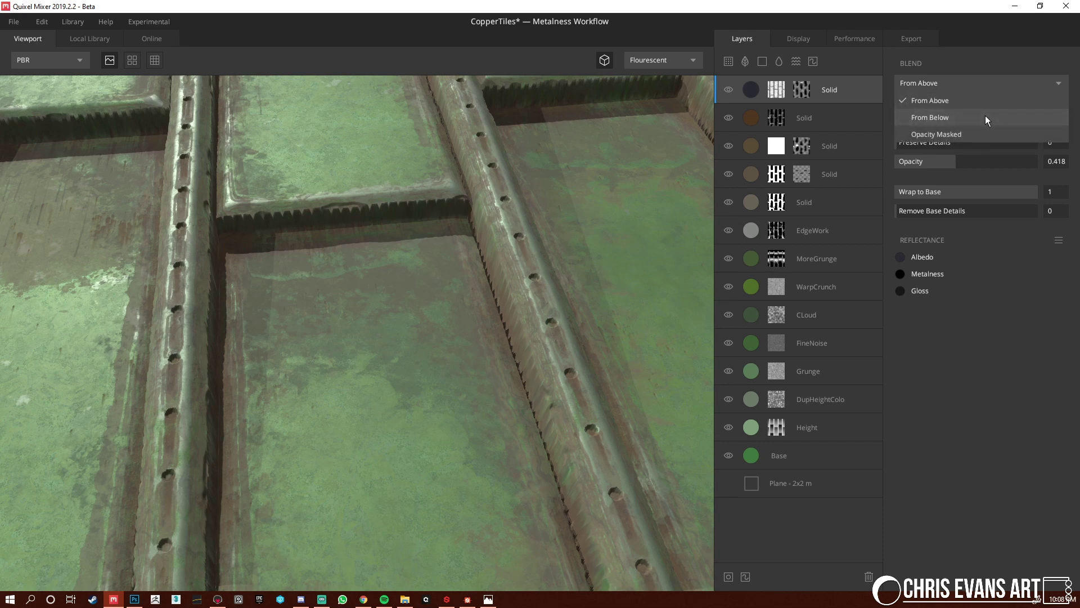
{"action": "left_click", "coordinate": [985, 116]}
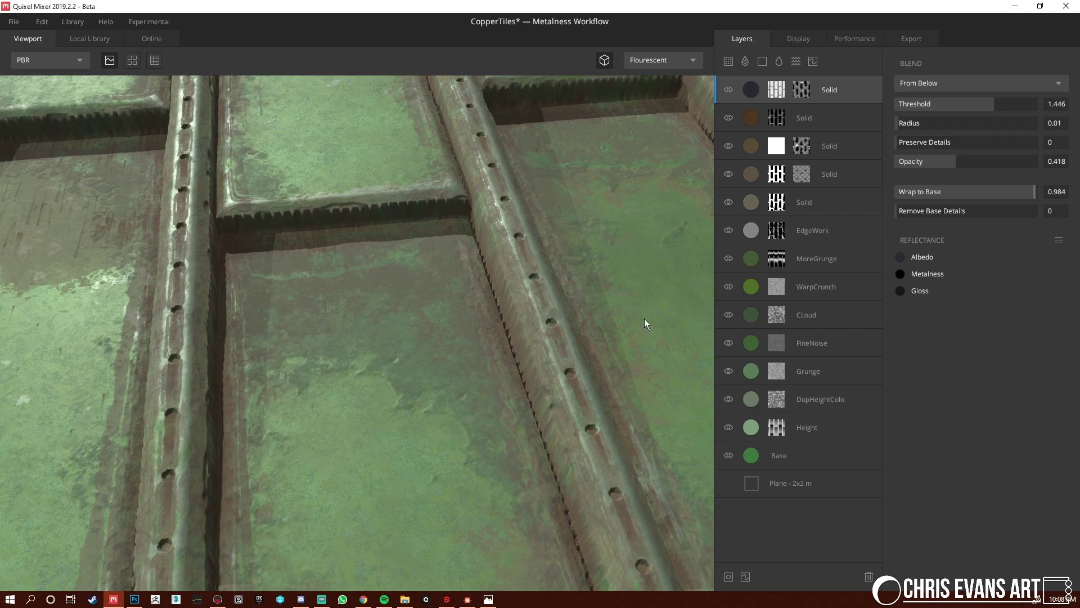
Toggle the visibility of the brown Solid layer with the white mask off and on to compare its effect on the tiles
{"action": "left_click_drag", "start_coordinate": [509, 345], "coordinate": [427, 374]}
{"action": "scroll", "coordinate": [386, 297], "scroll_direction": "down", "scroll_amount": 4}
{"action": "right_click_drag", "start_coordinate": [427, 374], "coordinate": [758, 219], "text": "alt"}
{"action": "left_click", "coordinate": [730, 145]}
{"action": "left_click", "coordinate": [729, 146]}
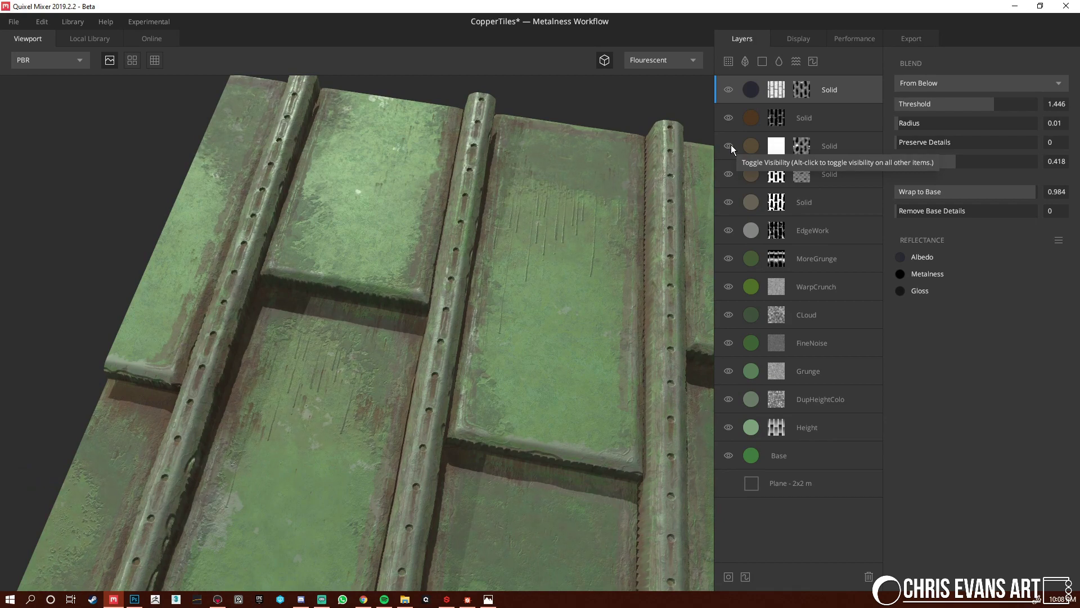
On that brown Solid layer's paint mask, paint black over the brown upper area of a tile with the splatter brush at size 22.20
{"action": "left_click", "coordinate": [802, 146]}
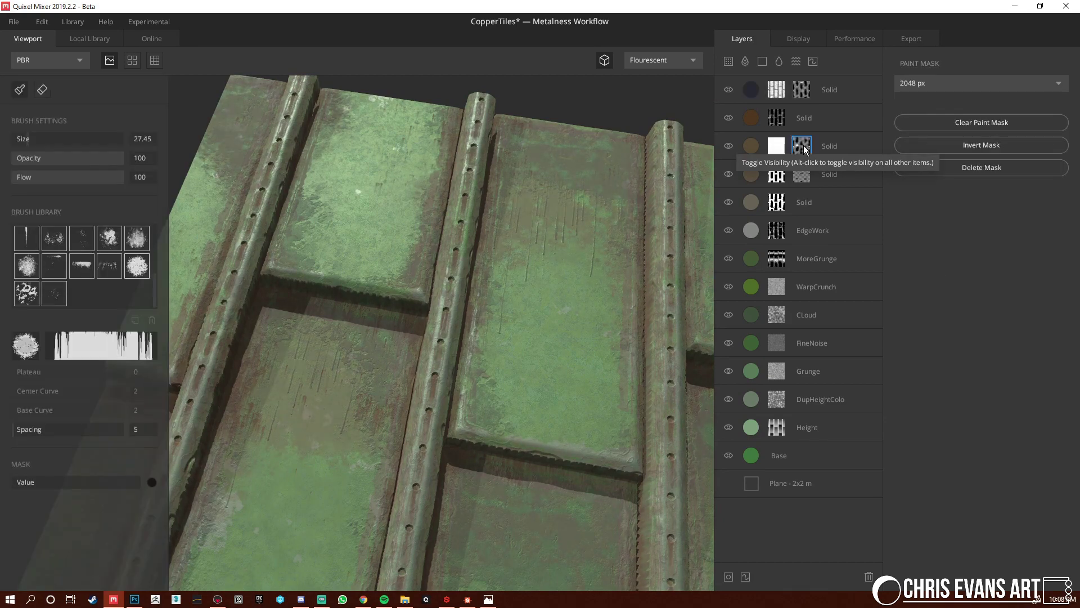
{"action": "key", "text": "bracketleft"}
{"action": "key", "text": "bracketleft"}
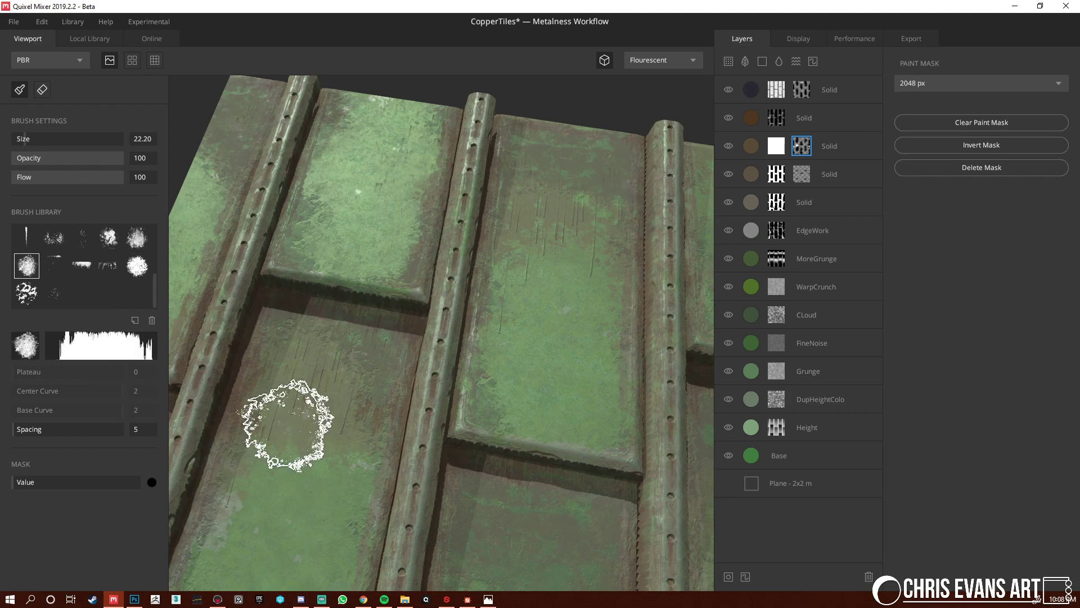
{"action": "mouse_move", "coordinate": [288, 425]}
{"action": "left_mouse_down"}
{"action": "mouse_move", "coordinate": [284, 413]}
{"action": "mouse_move", "coordinate": [315, 439]}
{"action": "mouse_move", "coordinate": [306, 471]}
{"action": "left_mouse_up"}
Examine the whole tiled surface from different angles and distances, with and without the interface
{"action": "right_click_drag", "start_coordinate": [594, 459], "coordinate": [411, 316], "text": "alt"}
{"action": "middle_click_drag", "start_coordinate": [410, 316], "coordinate": [408, 283], "text": "alt"}
{"action": "left_click_drag", "start_coordinate": [408, 283], "coordinate": [376, 264], "text": "alt"}
{"action": "key", "text": "Tab"}
{"action": "middle_click_drag", "start_coordinate": [448, 332], "coordinate": [371, 333], "text": "alt"}
{"action": "mouse_move", "coordinate": [372, 333]}
{"action": "left_mouse_down", "text": "alt"}
{"action": "mouse_move", "coordinate": [414, 393]}
{"action": "mouse_move", "coordinate": [494, 362]}
{"action": "mouse_move", "coordinate": [508, 302]}
{"action": "mouse_move", "coordinate": [461, 299]}
{"action": "mouse_move", "coordinate": [456, 317]}
{"action": "mouse_move", "coordinate": [545, 415]}
{"action": "mouse_move", "coordinate": [549, 398]}
{"action": "mouse_move", "coordinate": [578, 415]}
{"action": "mouse_move", "coordinate": [563, 405]}
{"action": "left_mouse_up", "text": "alt"}
{"action": "key", "text": "Tab"}
{"action": "middle_click_drag", "start_coordinate": [521, 412], "coordinate": [637, 391], "text": "alt"}
{"action": "left_click_drag", "start_coordinate": [637, 391], "coordinate": [545, 364], "text": "alt"}
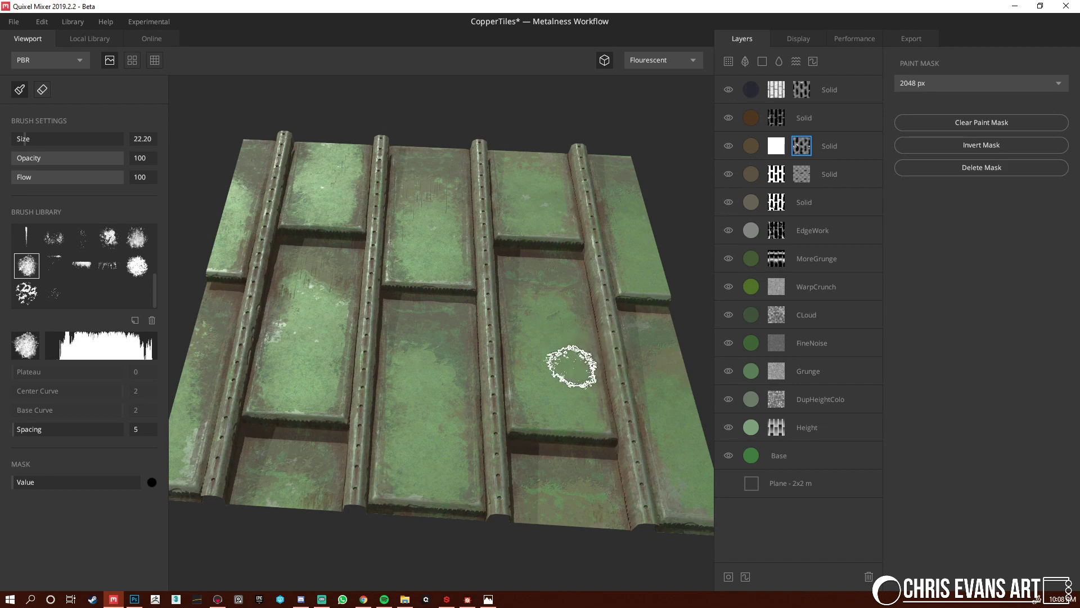
{"action": "mouse_move", "coordinate": [516, 328]}
{"action": "left_mouse_down", "text": "alt"}
{"action": "mouse_move", "coordinate": [571, 357]}
{"action": "mouse_move", "coordinate": [422, 350]}
{"action": "mouse_move", "coordinate": [381, 313]}
{"action": "left_mouse_up", "text": "alt"}
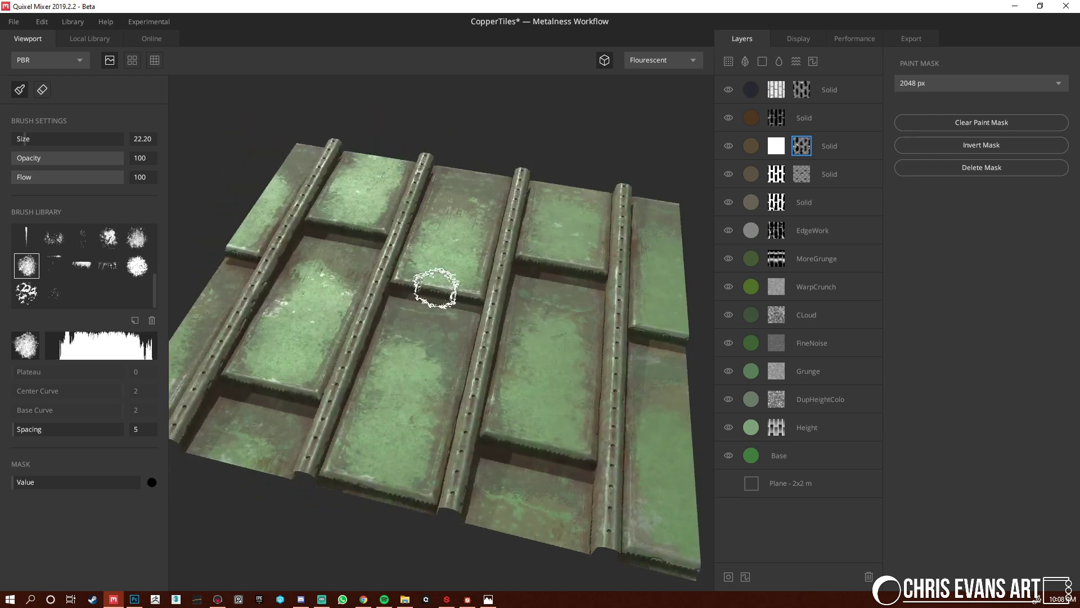
{"action": "left_click_drag", "start_coordinate": [441, 291], "coordinate": [449, 337], "text": "alt"}
{"action": "right_click_drag", "start_coordinate": [448, 337], "coordinate": [512, 362], "text": "alt"}
{"action": "key", "text": "Tab"}
{"action": "middle_click_drag", "start_coordinate": [614, 369], "coordinate": [590, 367], "text": "alt"}
{"action": "mouse_move", "coordinate": [591, 367]}
{"action": "left_mouse_down", "text": "alt"}
{"action": "mouse_move", "coordinate": [458, 338]}
{"action": "mouse_move", "coordinate": [513, 357]}
{"action": "mouse_move", "coordinate": [646, 321]}
{"action": "left_mouse_up", "text": "alt"}
{"action": "key", "text": "Tab"}
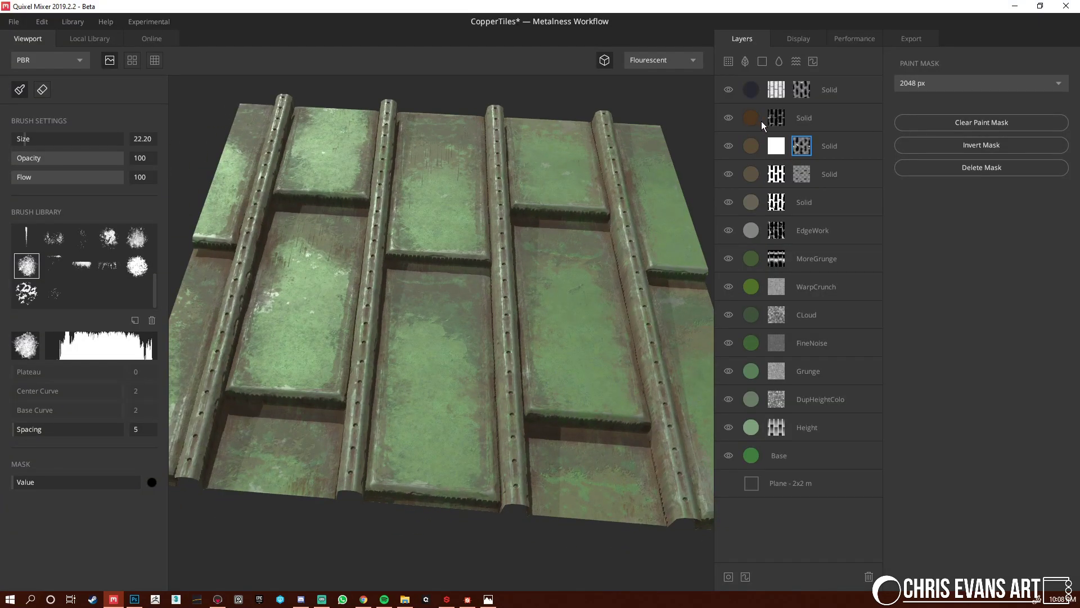
Check the mask of the rust-brown Solid layer that uses DripMask1.tga and hide the layer
{"action": "left_click", "coordinate": [778, 118]}
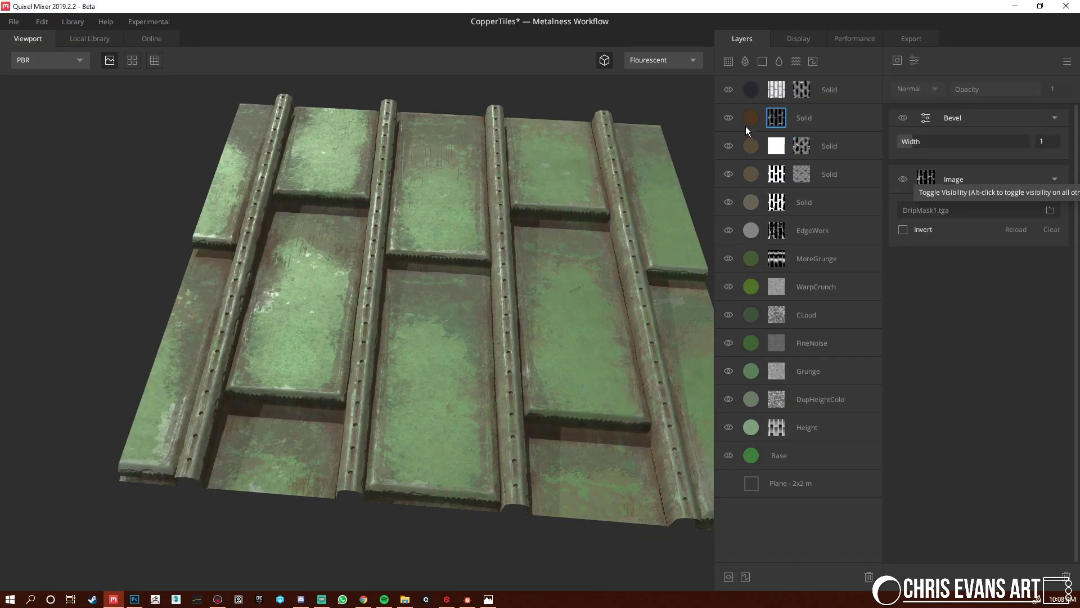
{"action": "left_click", "coordinate": [725, 123]}
{"action": "left_click", "coordinate": [729, 118]}
{"action": "left_click_drag", "start_coordinate": [495, 349], "coordinate": [478, 401], "text": "alt"}
Set Repetitions Y to 6 in both PanelOffset and Panel02Offset of the Height layer's mask
{"action": "left_click", "coordinate": [779, 429]}
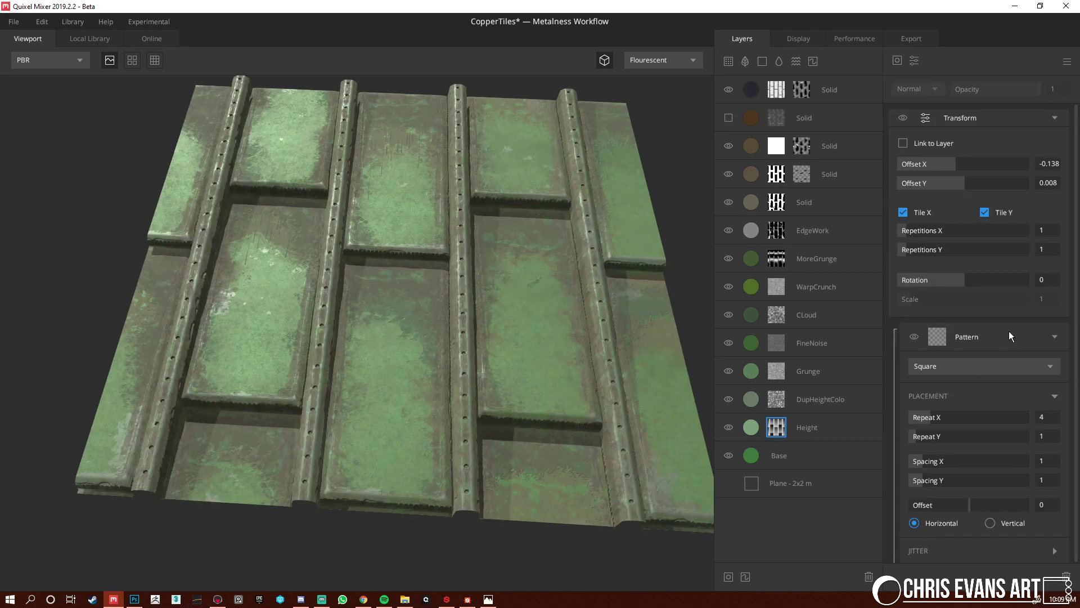
{"action": "scroll", "coordinate": [1031, 315], "scroll_direction": "down", "scroll_amount": 10}
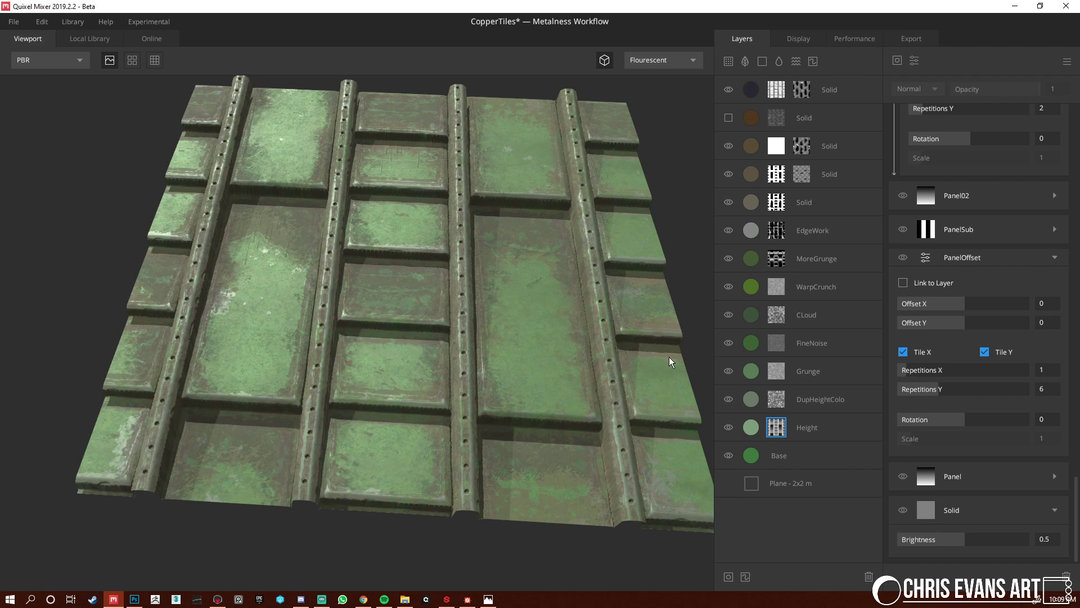
{"action": "scroll", "coordinate": [960, 183], "scroll_direction": "up", "scroll_amount": 2}
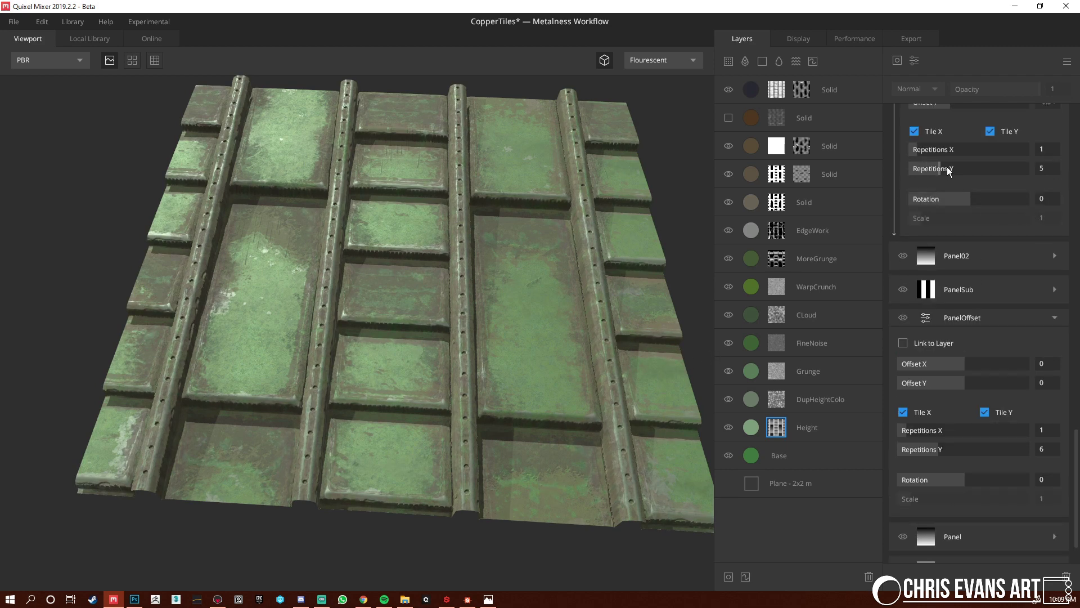
{"action": "left_click_drag", "start_coordinate": [949, 171], "coordinate": [950, 171]}
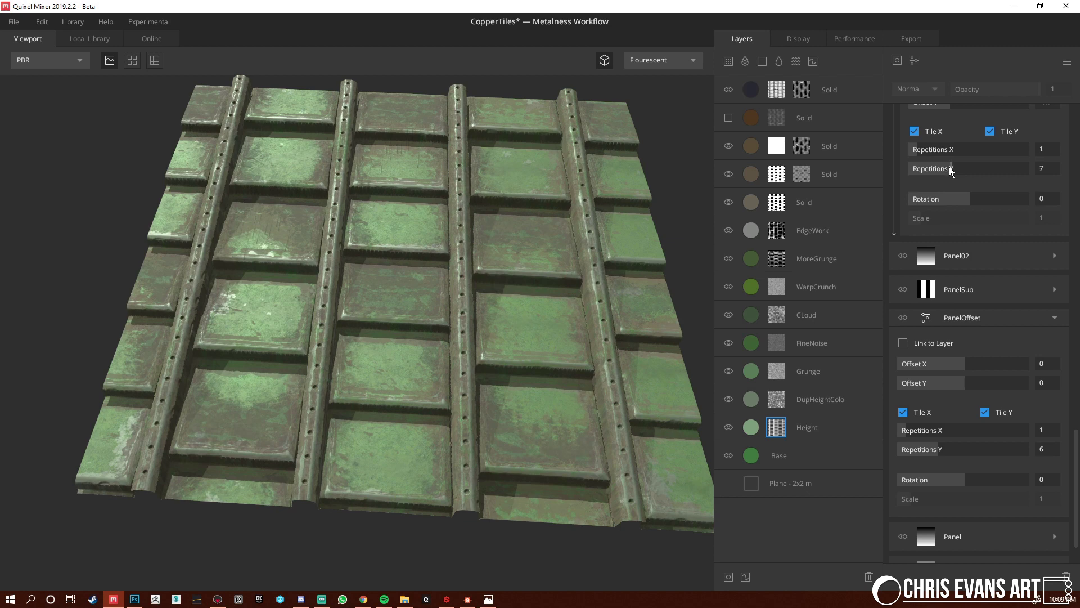
{"action": "left_click_drag", "start_coordinate": [950, 167], "coordinate": [948, 168]}
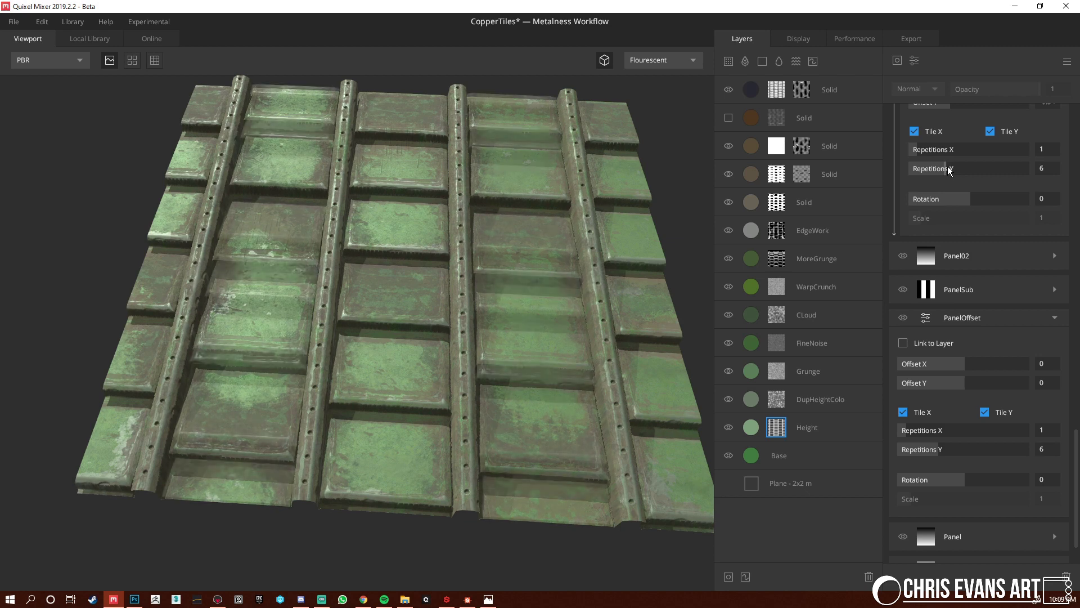
{"action": "left_click_drag", "start_coordinate": [554, 263], "coordinate": [475, 304]}
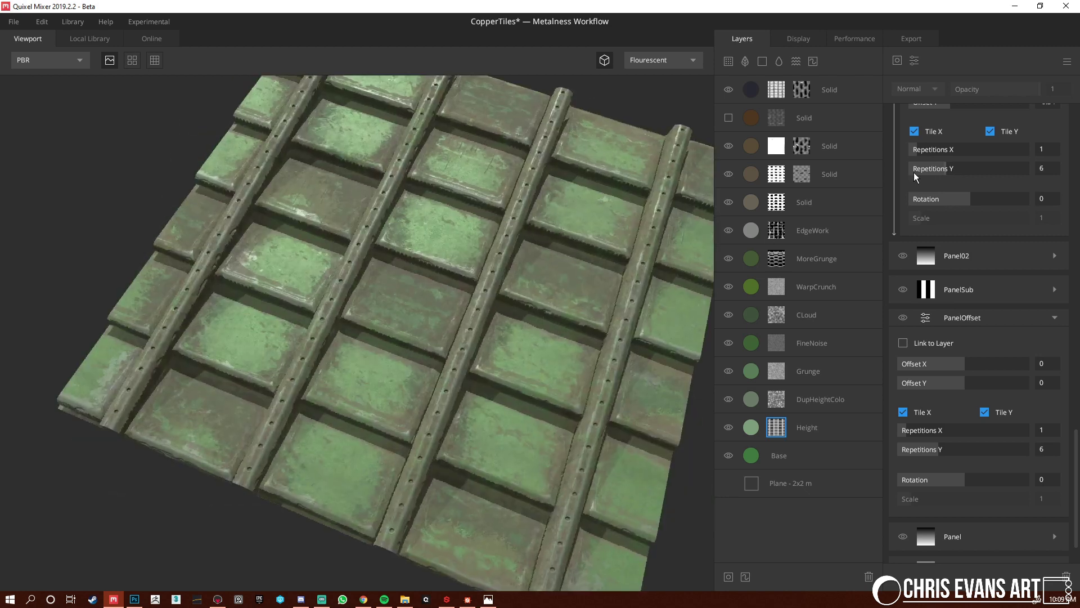
Try a different Offset Y on Panel02Offset and undo the change
{"action": "scroll", "coordinate": [913, 172], "scroll_direction": "up", "scroll_amount": 3}
{"action": "left_click_drag", "start_coordinate": [954, 254], "coordinate": [931, 245]}
{"action": "key", "text": "ctrl+z"}
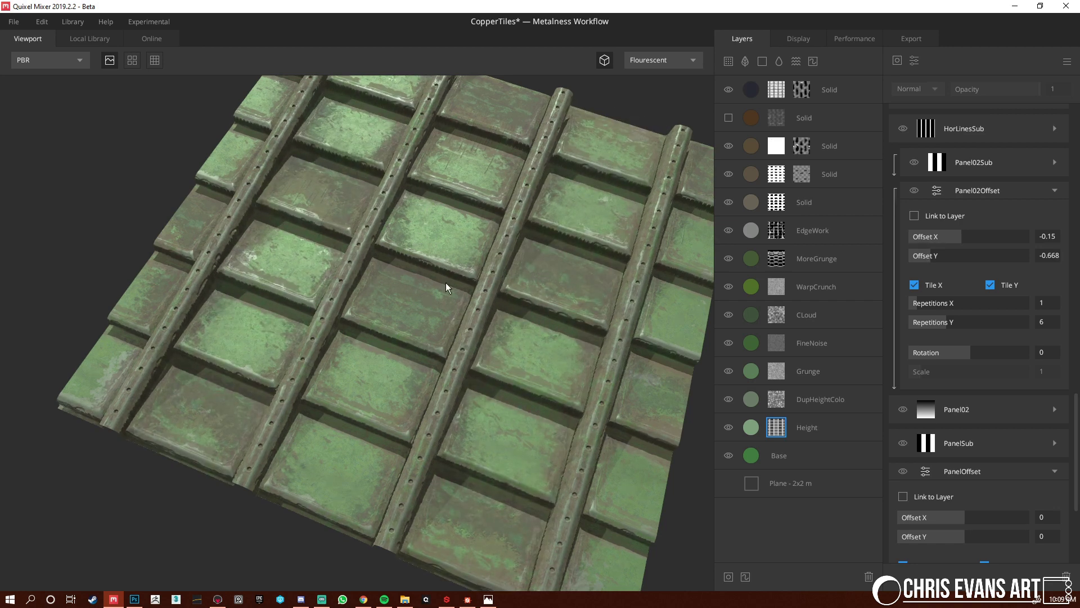
{"action": "left_click_drag", "start_coordinate": [413, 341], "coordinate": [416, 254]}
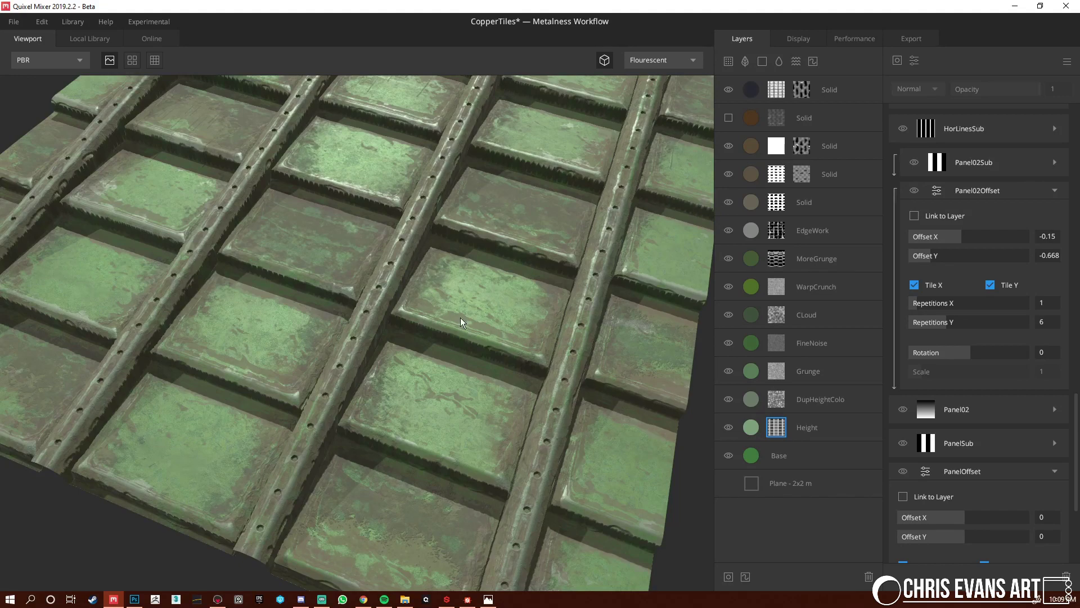
{"action": "left_click_drag", "start_coordinate": [432, 292], "coordinate": [480, 300]}
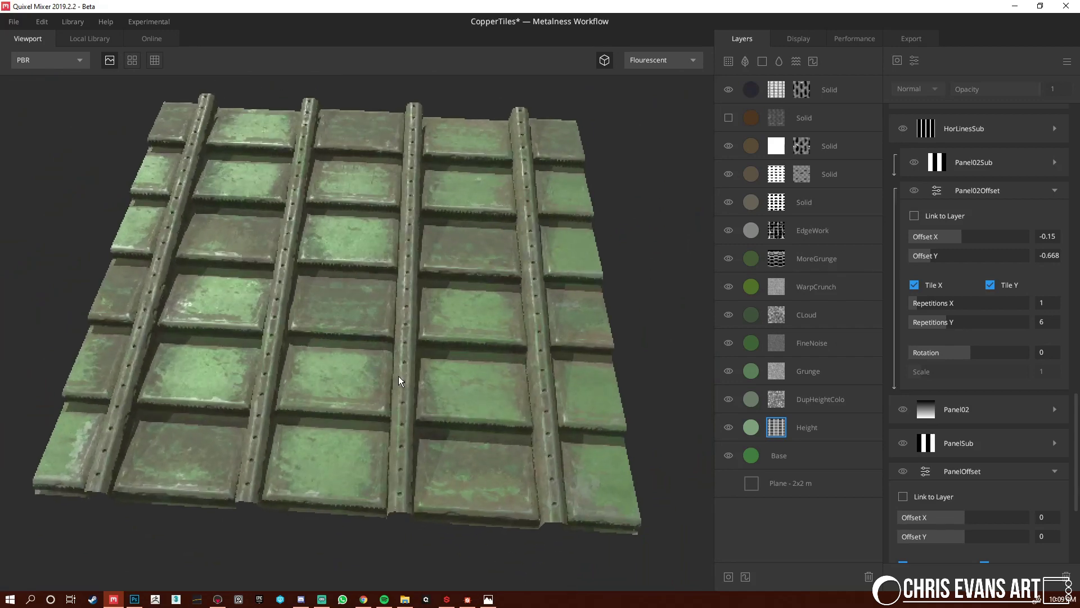